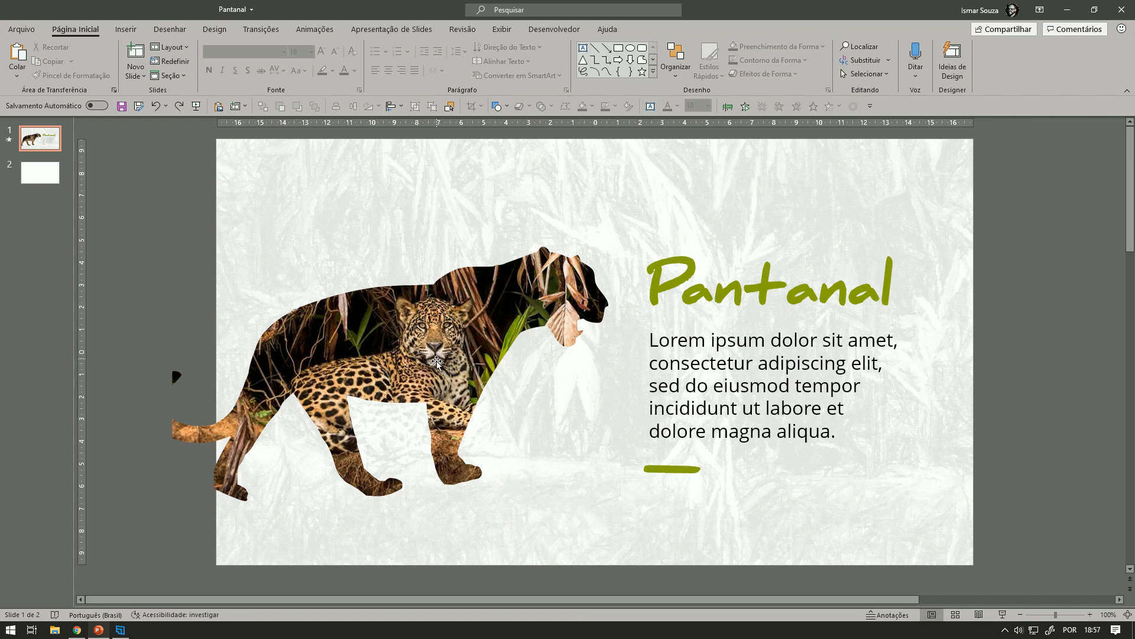
Step: Draw a blue ellipse about 6.6 cm wide and 5.6 cm high above the Pantanal title on slide 1
{"action": "left_click", "coordinate": [514, 304]}
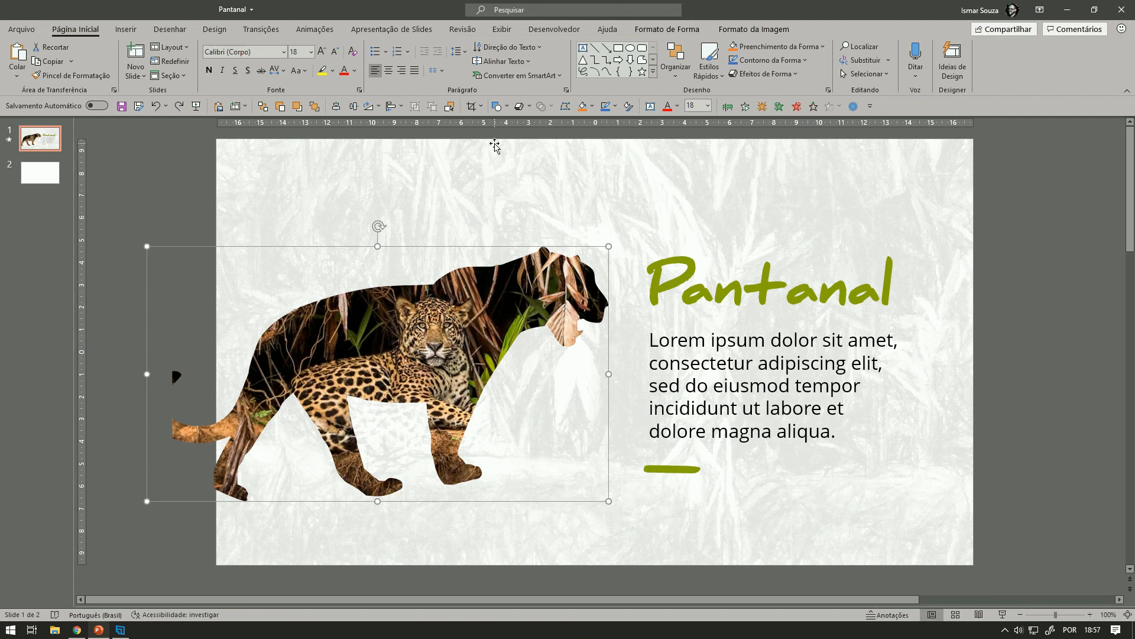
{"action": "left_click", "coordinate": [506, 107]}
{"action": "left_click", "coordinate": [545, 138]}
{"action": "left_click_drag", "start_coordinate": [542, 159], "coordinate": [691, 286]}
{"action": "left_click_drag", "start_coordinate": [593, 210], "coordinate": [625, 214]}
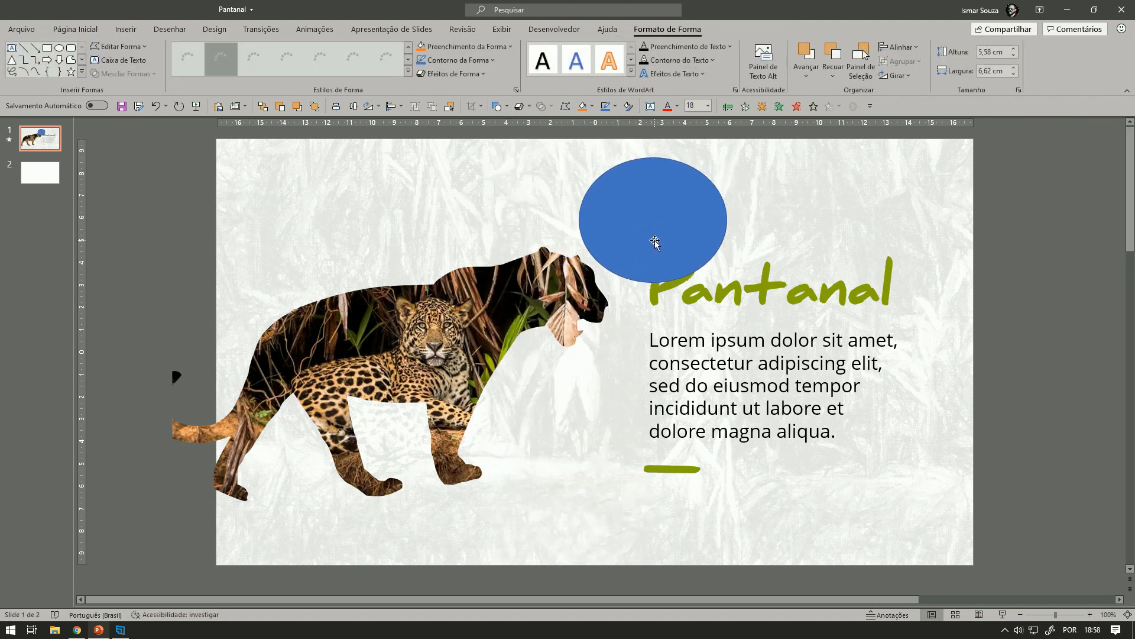
Step: Edit the ellipse's points to stretch its outer end, move its upper point outward and pull its jaguar-facing side inward into a boomerang shape
{"action": "right_click", "coordinate": [627, 218]}
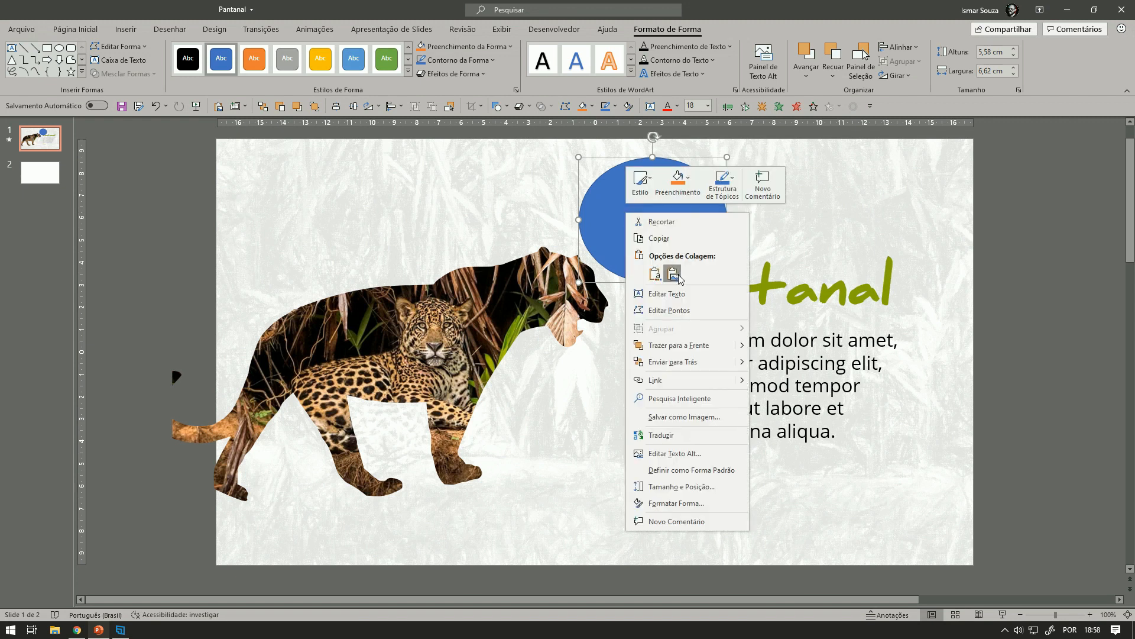
{"action": "left_click", "coordinate": [658, 310]}
{"action": "left_click_drag", "start_coordinate": [727, 220], "coordinate": [863, 188]}
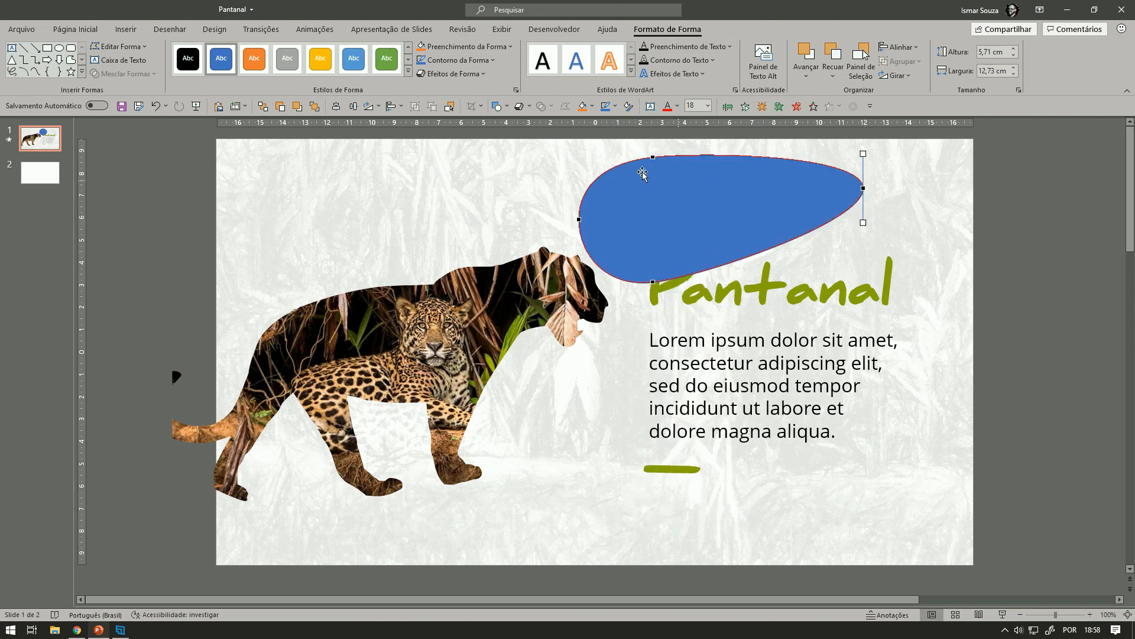
{"action": "left_click_drag", "start_coordinate": [653, 157], "coordinate": [565, 143]}
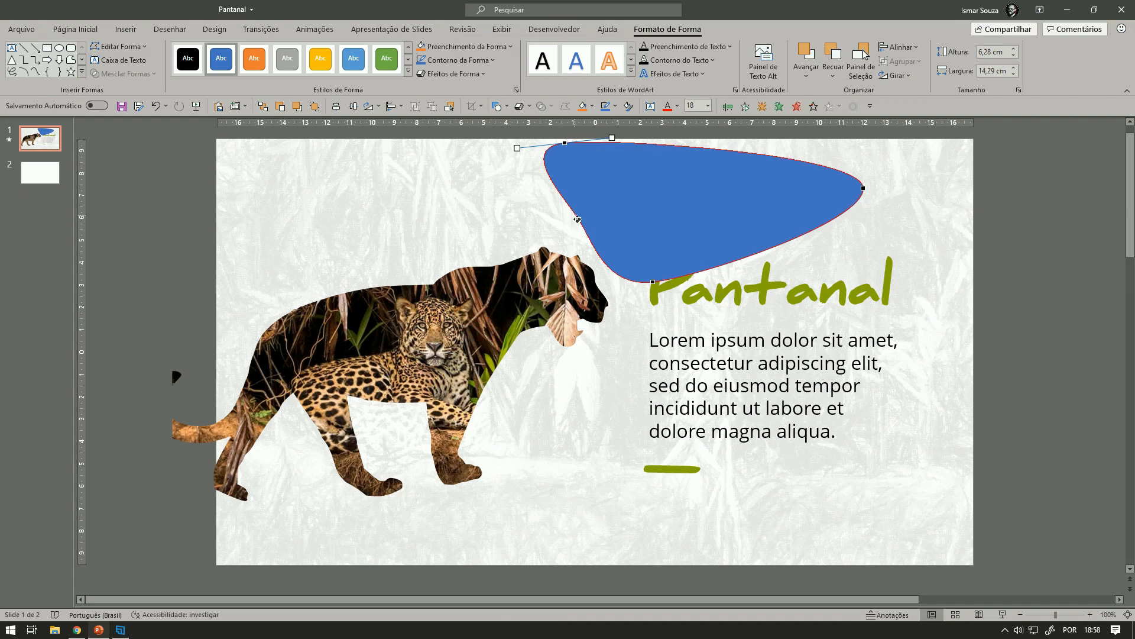
{"action": "left_click_drag", "start_coordinate": [580, 223], "coordinate": [690, 198]}
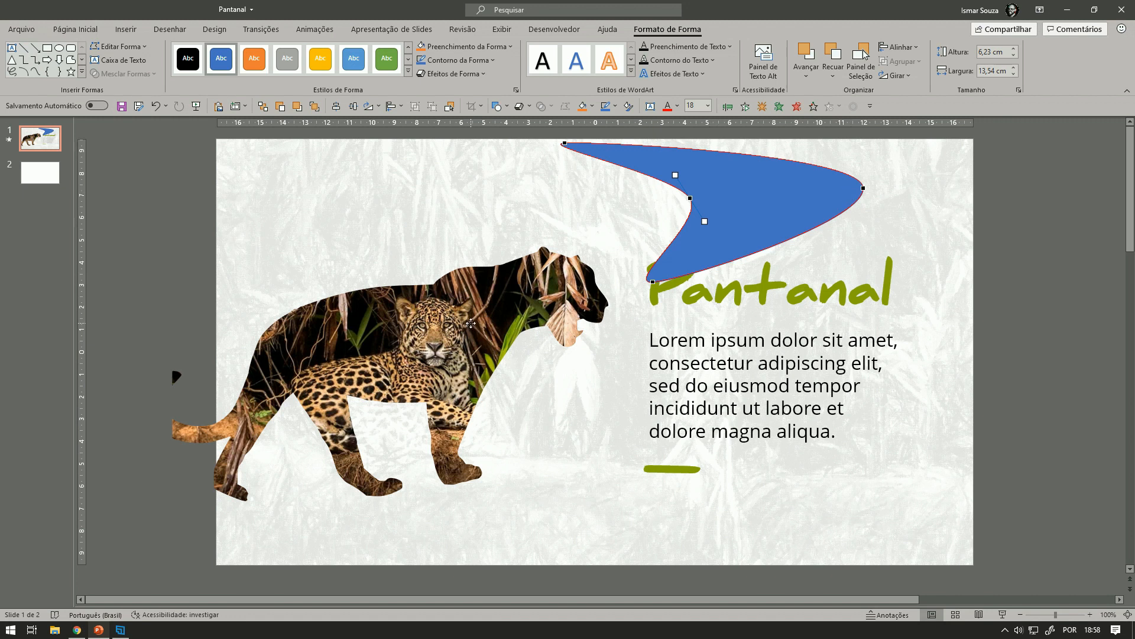
Step: Edit the points of the jaguar silhouette and pull two points on its back upward
{"action": "left_click", "coordinate": [415, 338]}
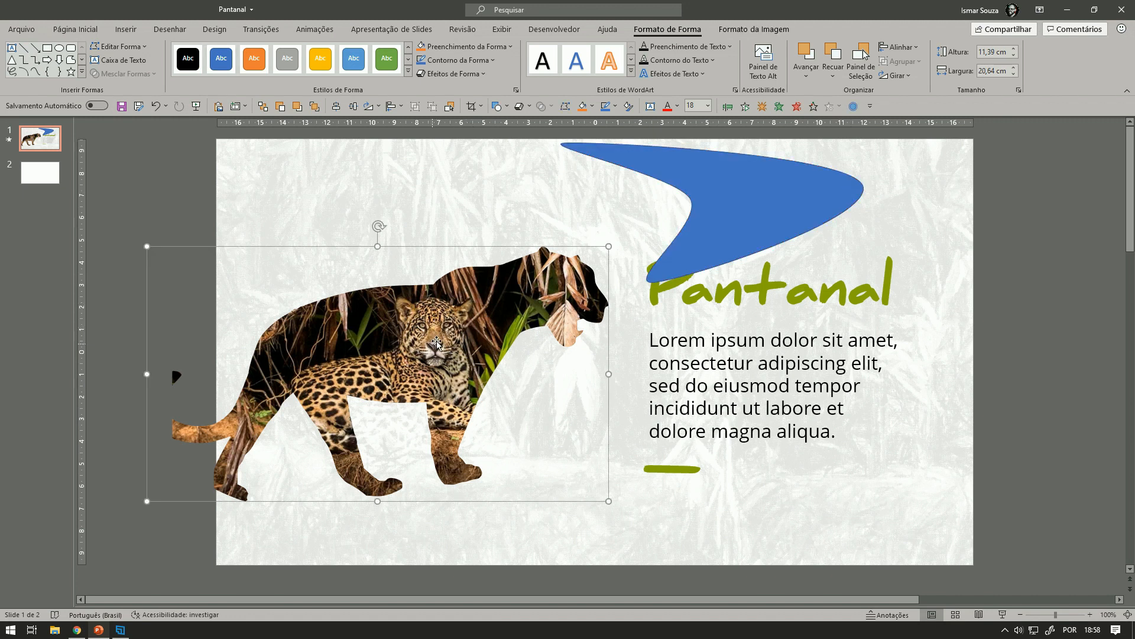
{"action": "right_click", "coordinate": [436, 341]}
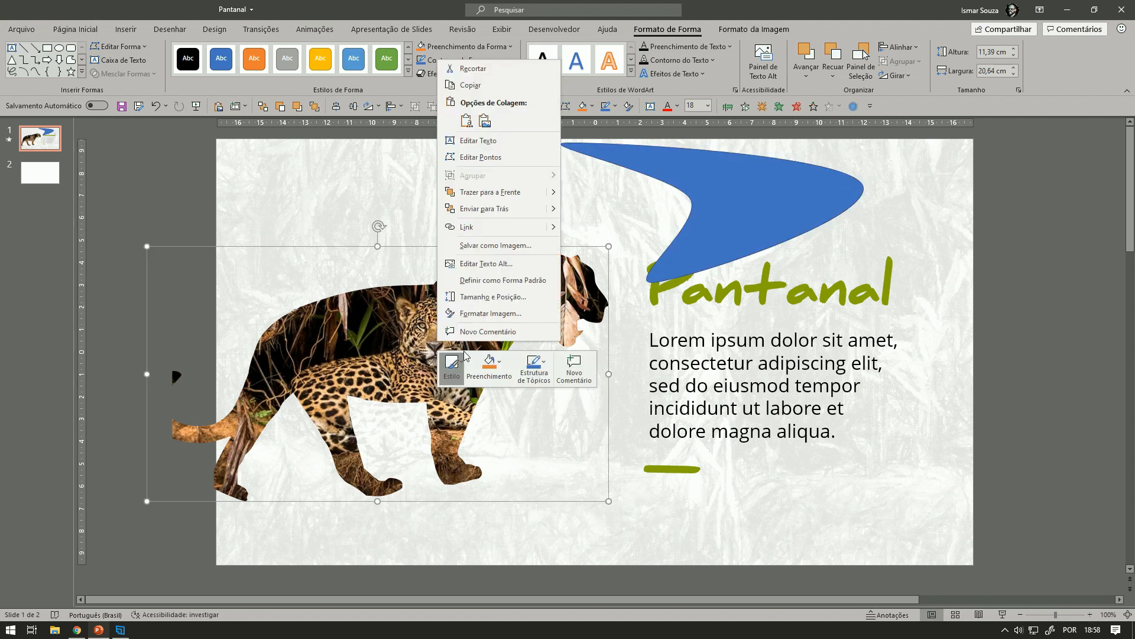
{"action": "left_click", "coordinate": [476, 158]}
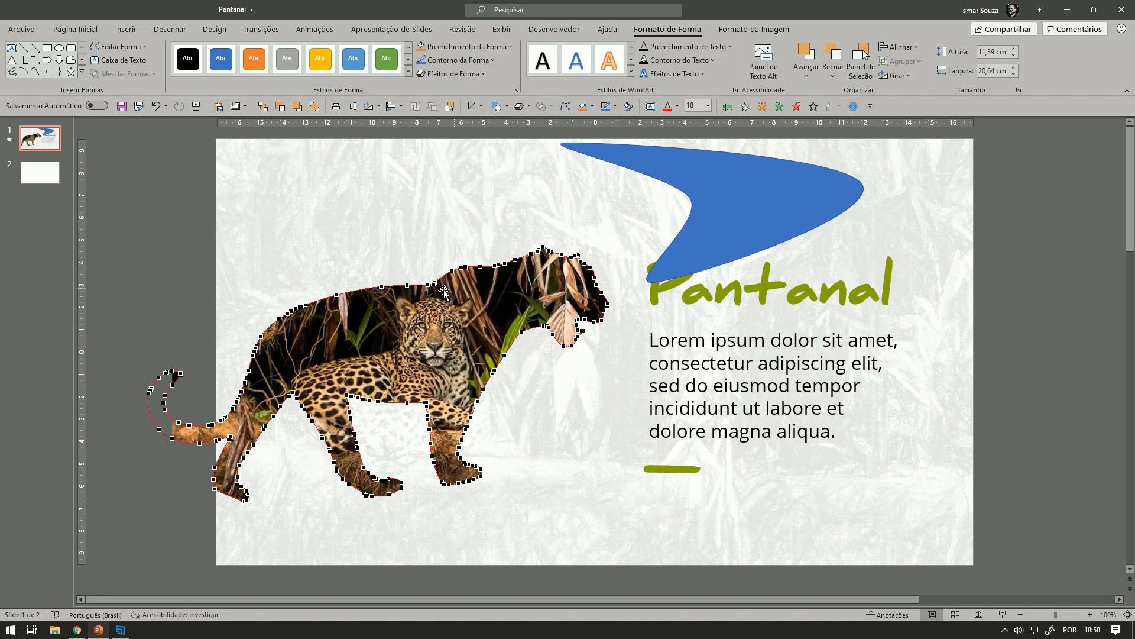
{"action": "left_click_drag", "start_coordinate": [407, 285], "coordinate": [395, 217]}
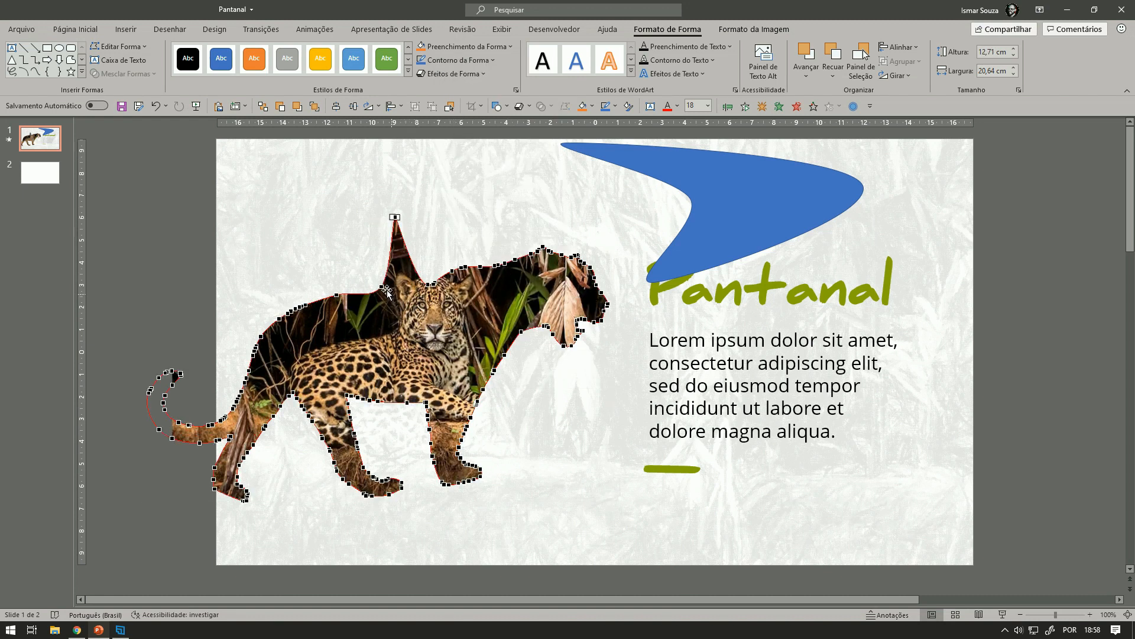
{"action": "left_click_drag", "start_coordinate": [384, 289], "coordinate": [338, 249]}
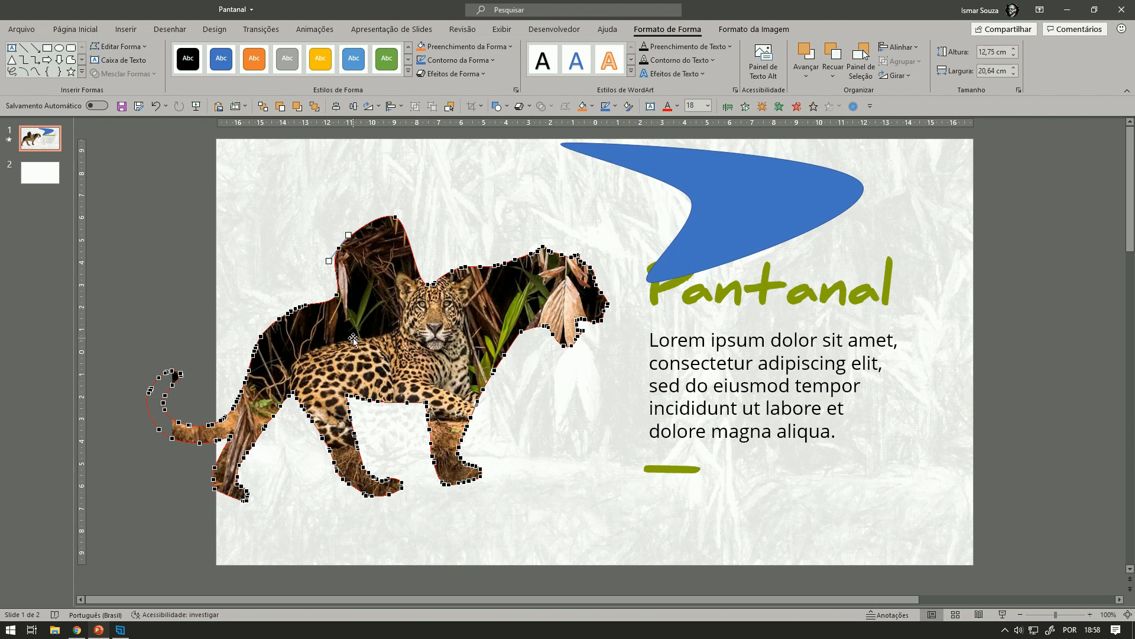
Step: Undo the two point moves on the jaguar silhouette and delete the blue shape
{"action": "key", "text": "ctrl+z"}
{"action": "key", "text": "ctrl+z"}
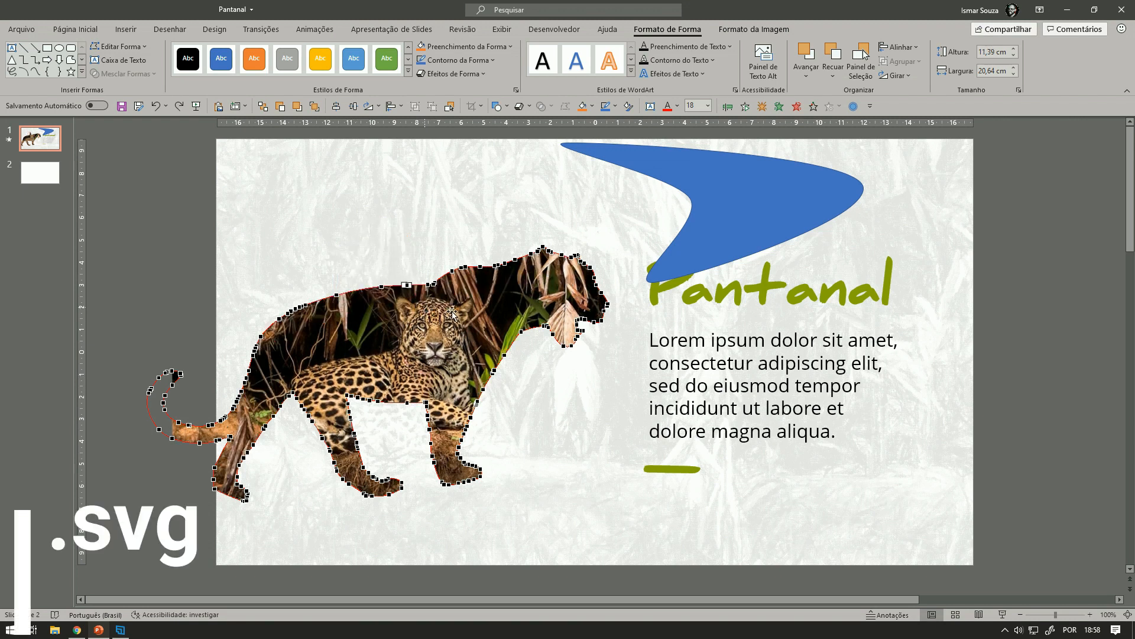
{"action": "left_click", "coordinate": [436, 355]}
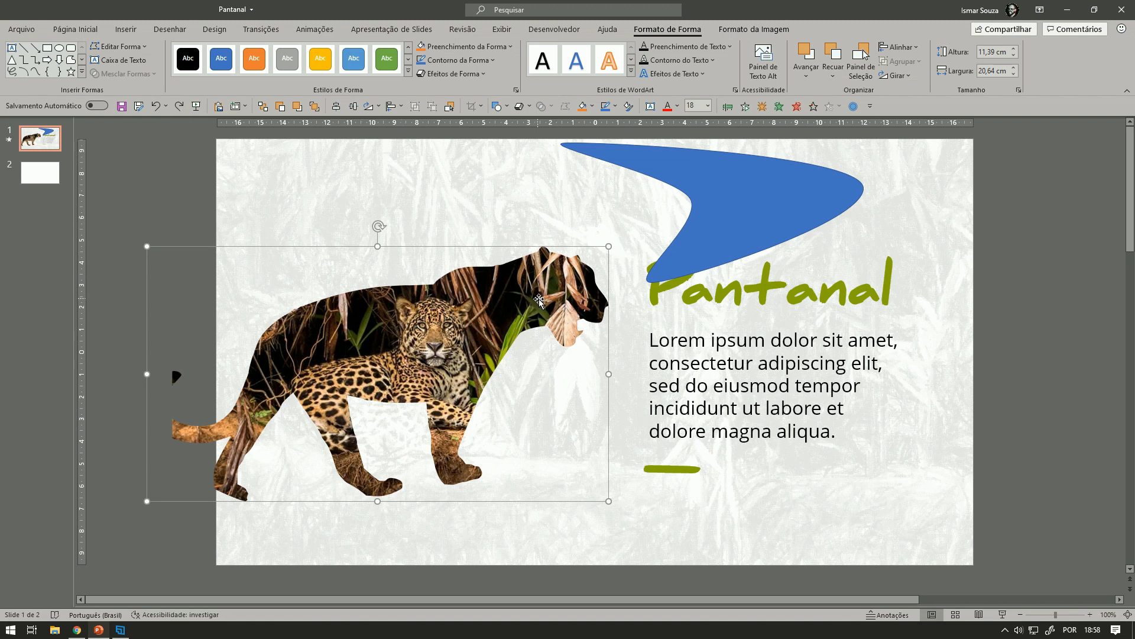
{"action": "left_click", "coordinate": [771, 227]}
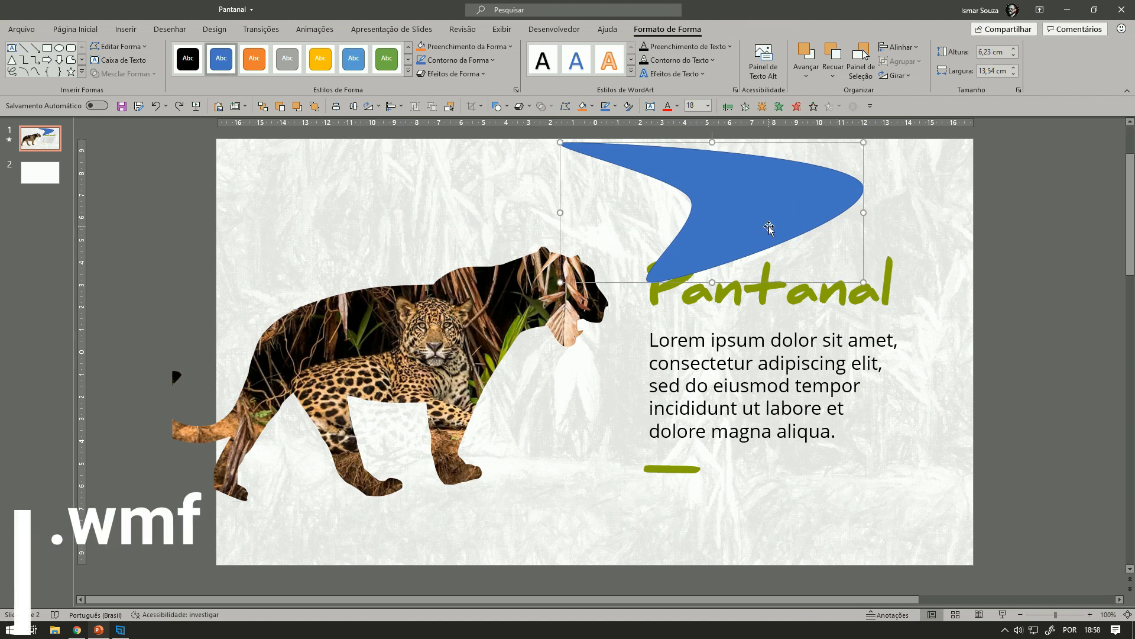
{"action": "key", "text": "Delete"}
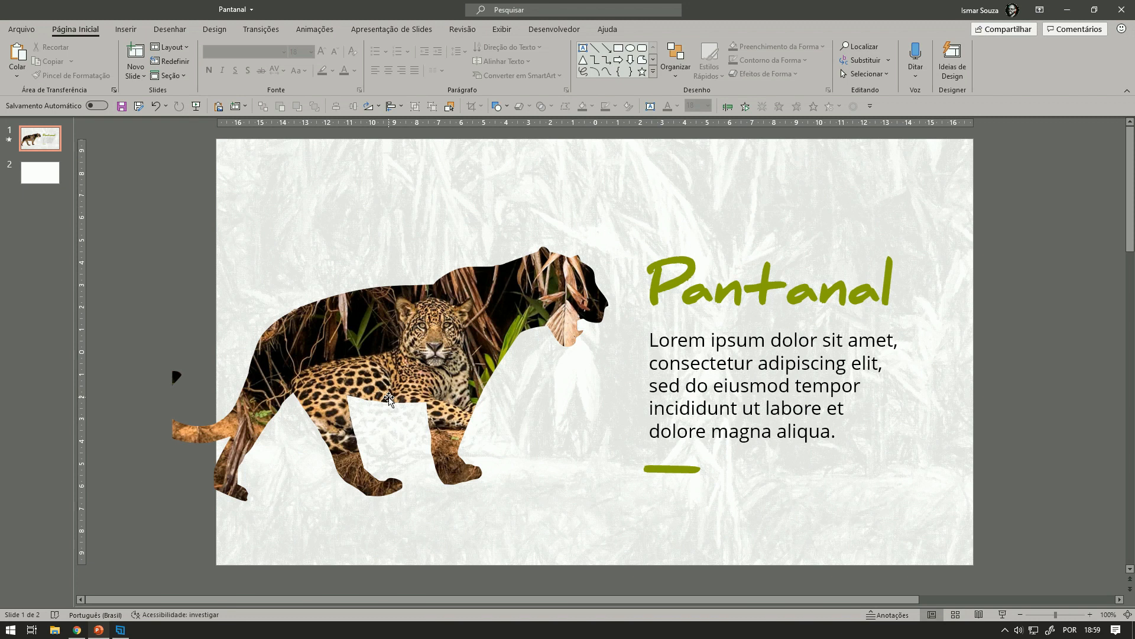
Step: Switch to Chrome and try saving the colourful Pixabay leopard image as a PNG file
{"action": "scroll", "coordinate": [391, 378], "scroll_direction": "up", "scroll_amount": 1}
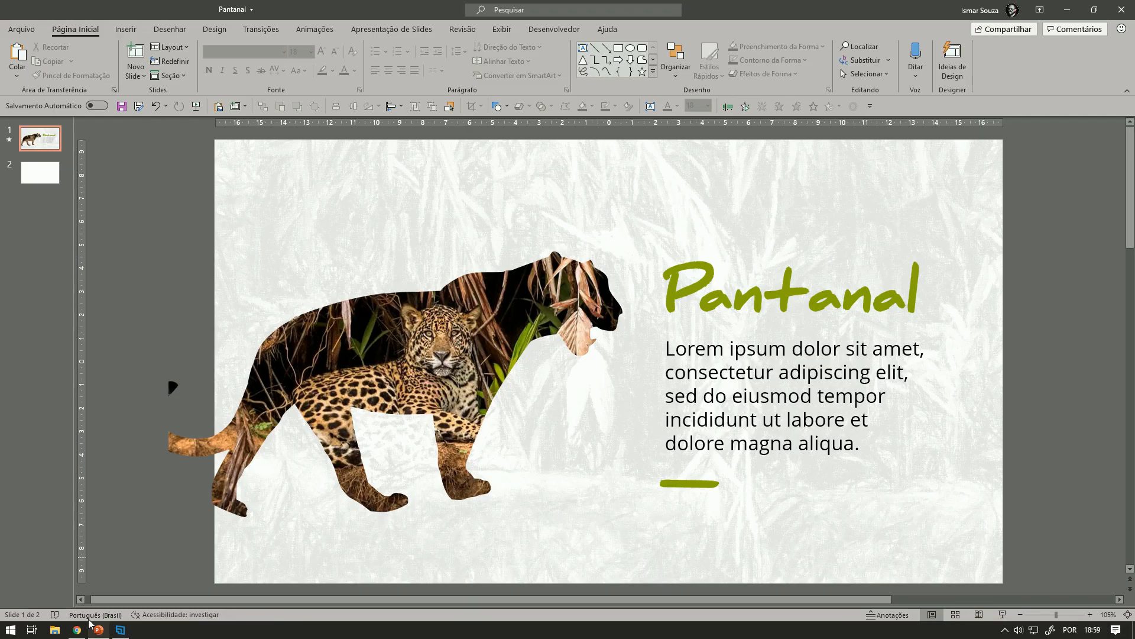
{"action": "left_click", "coordinate": [76, 631]}
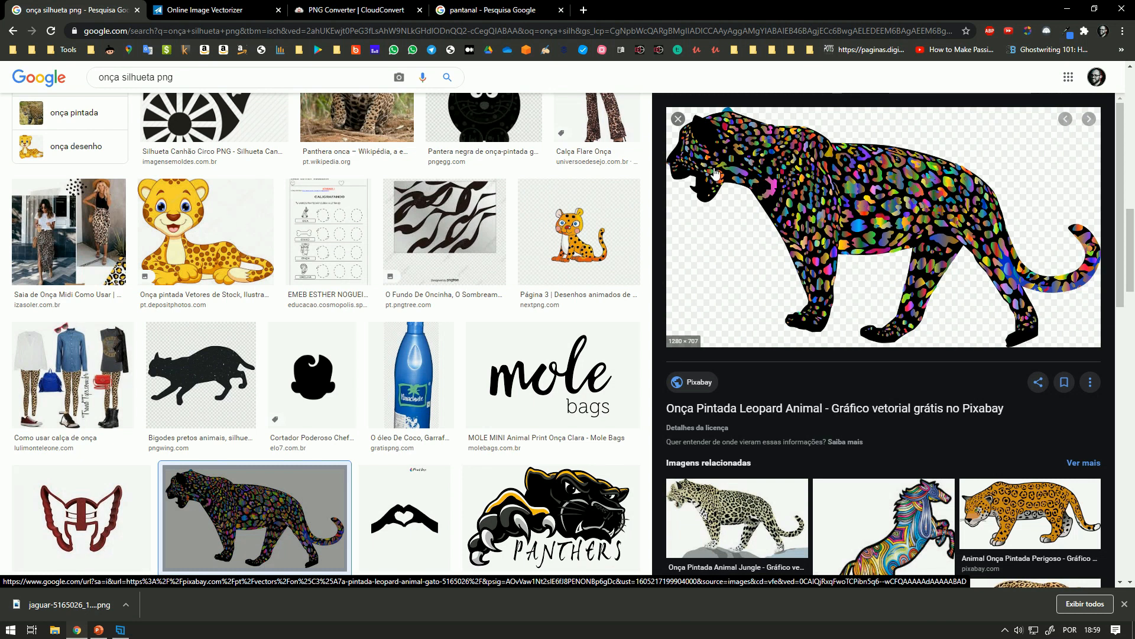
{"action": "right_click", "coordinate": [834, 189]}
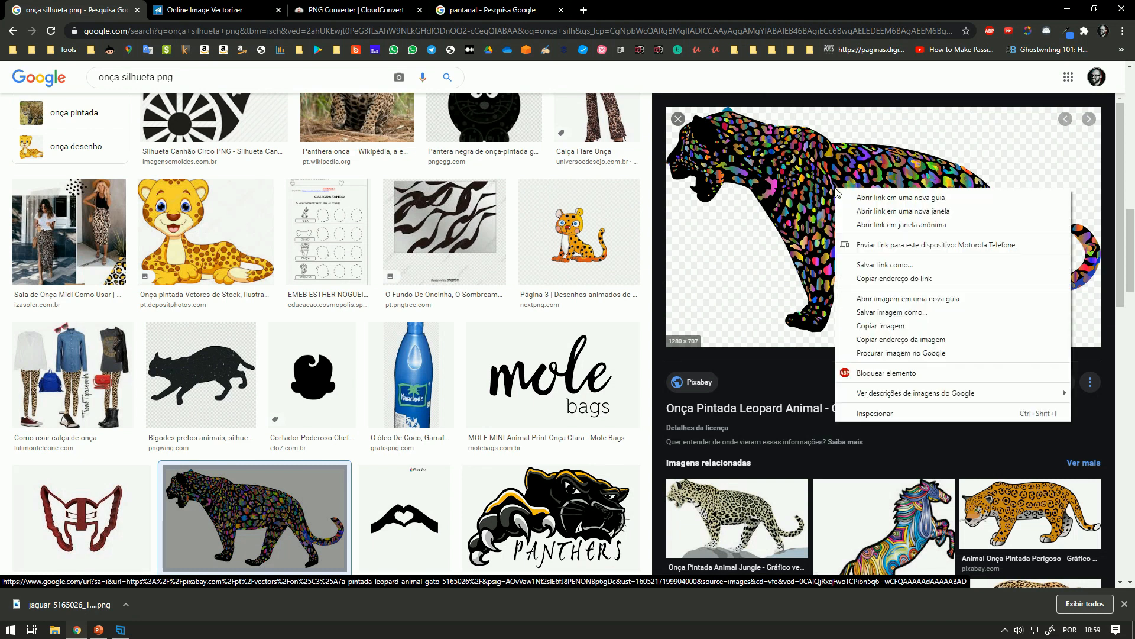
{"action": "left_click", "coordinate": [893, 309]}
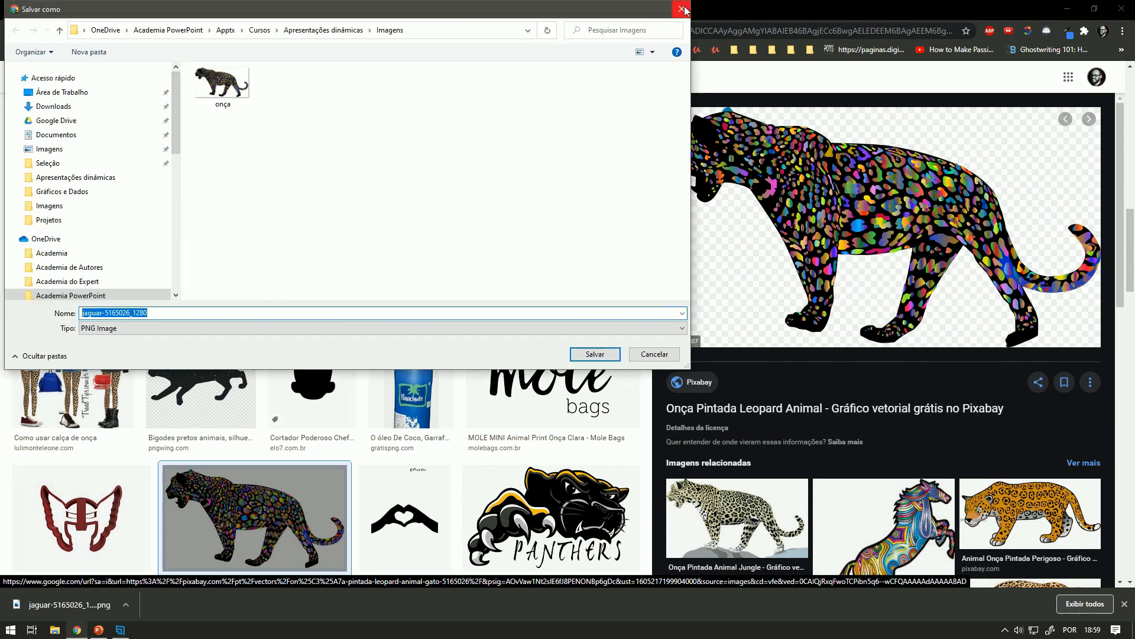
{"action": "left_click", "coordinate": [684, 10]}
Step: Switch to PowerPoint and insert the colourful leopard picture from the computer onto blank slide 2
{"action": "left_click", "coordinate": [98, 629]}
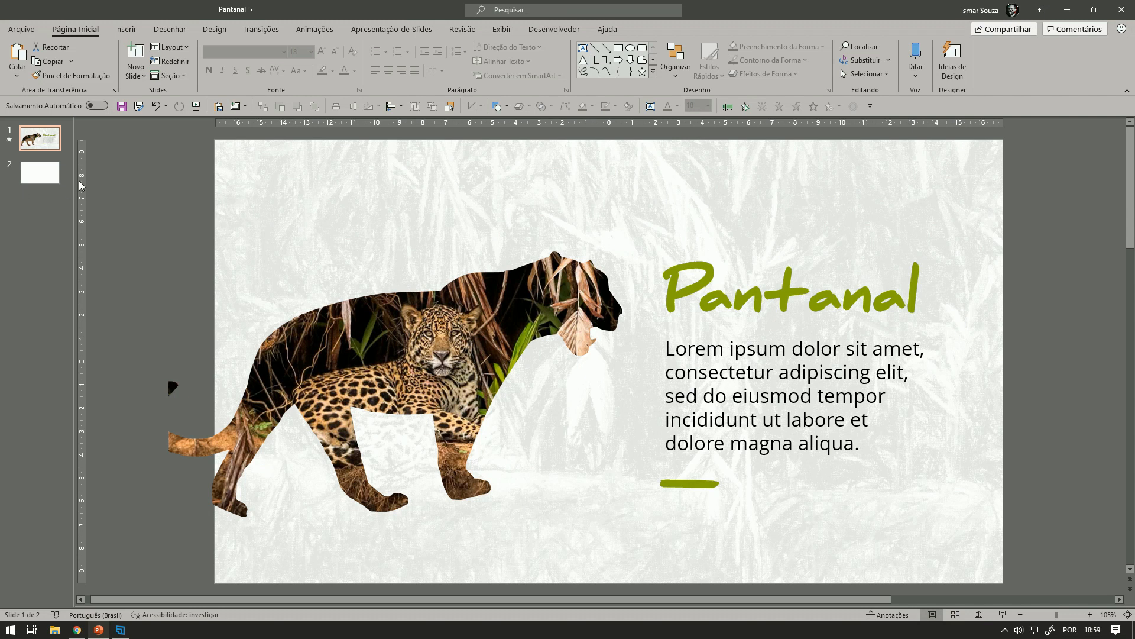
{"action": "left_click", "coordinate": [43, 179]}
{"action": "left_click", "coordinate": [132, 29]}
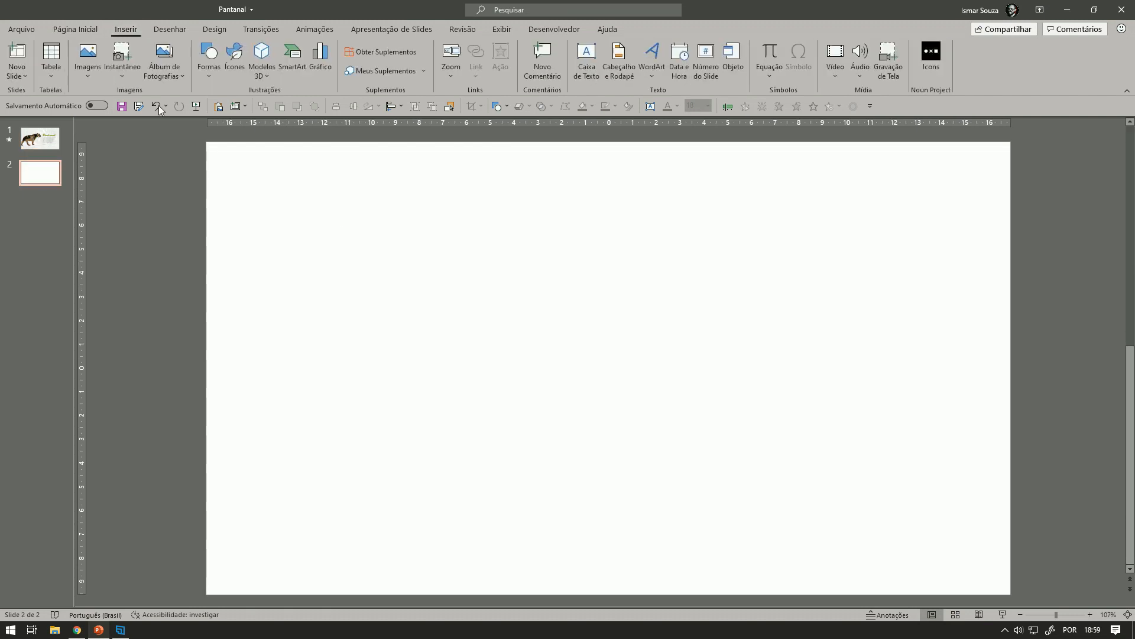
{"action": "left_click", "coordinate": [87, 58]}
{"action": "left_click", "coordinate": [117, 110]}
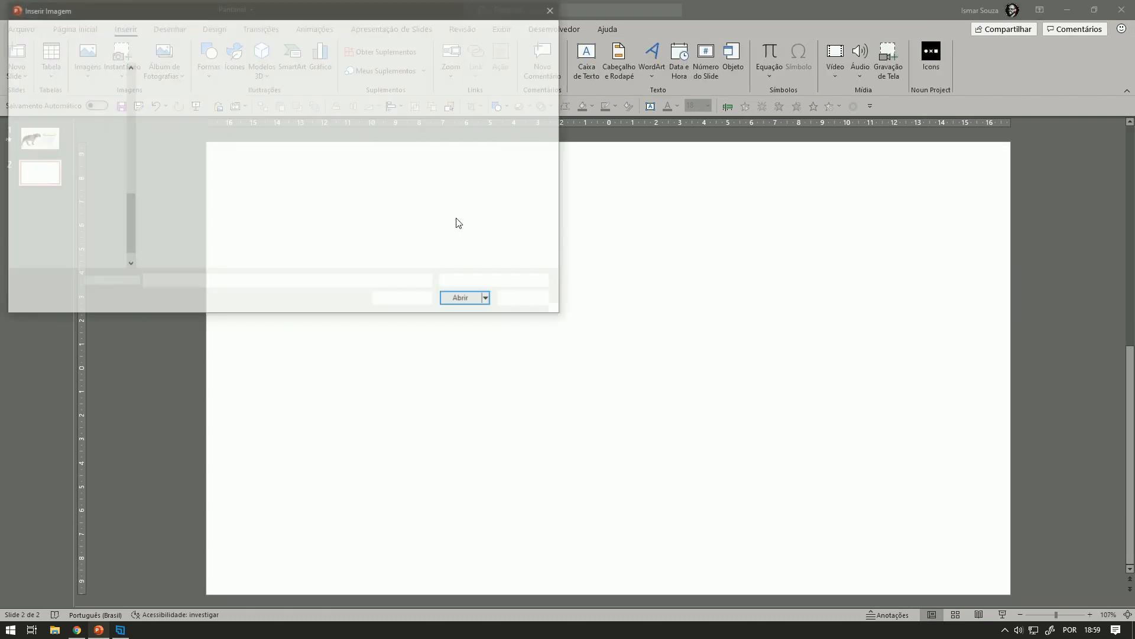
{"action": "double_click", "coordinate": [175, 101]}
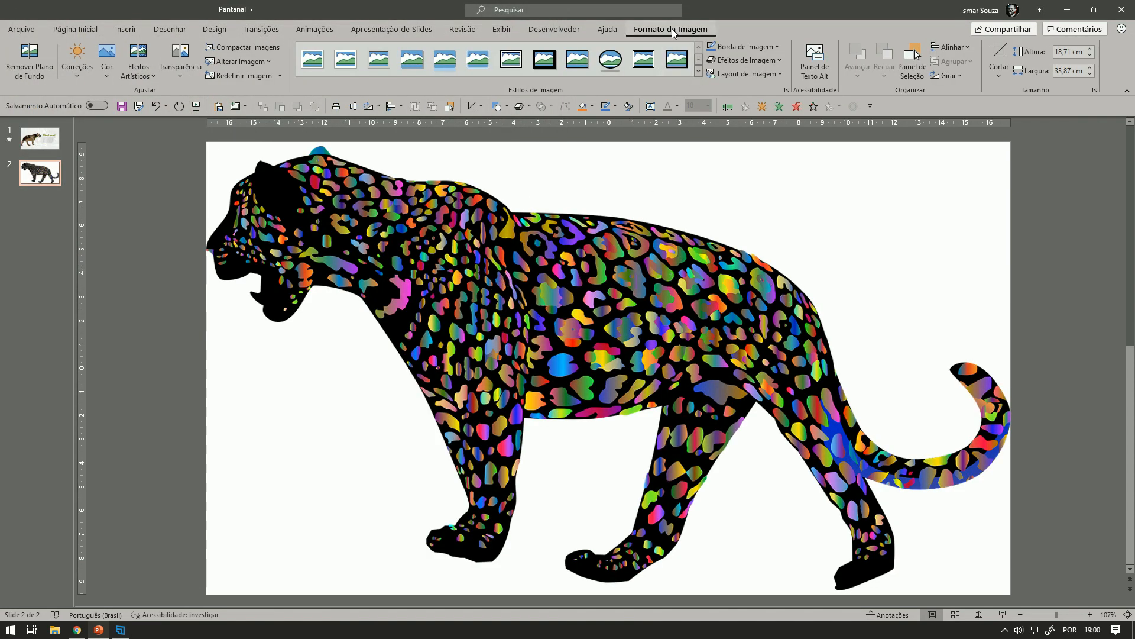
Step: Flip the leopard picture horizontally and apply the most transparent picture transparency preset
{"action": "left_click", "coordinate": [949, 75]}
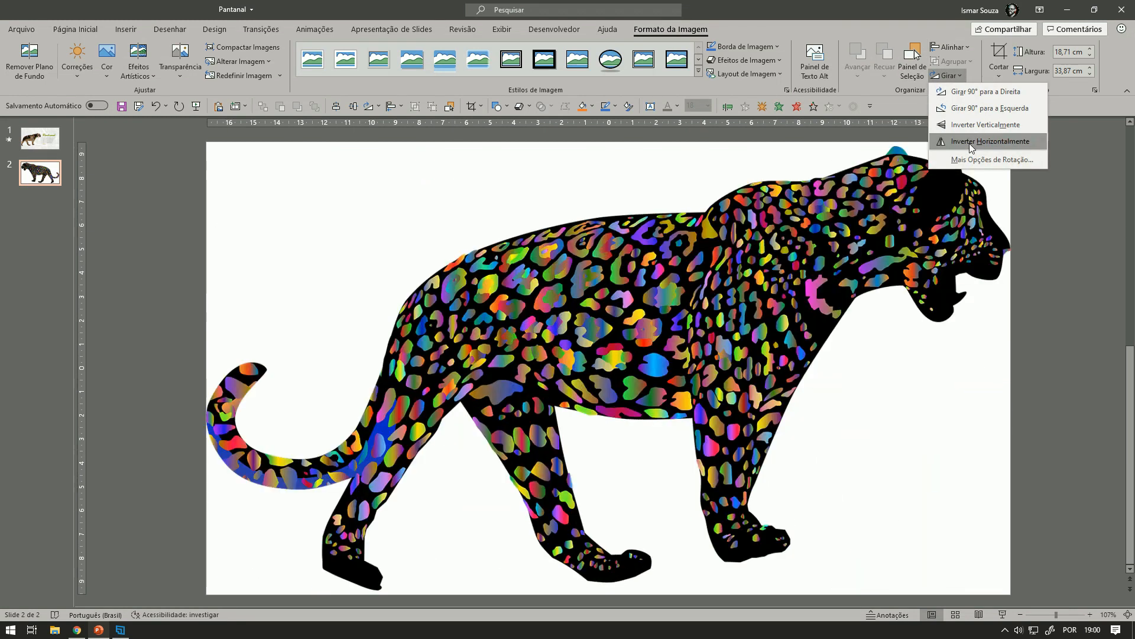
{"action": "left_click", "coordinate": [970, 142]}
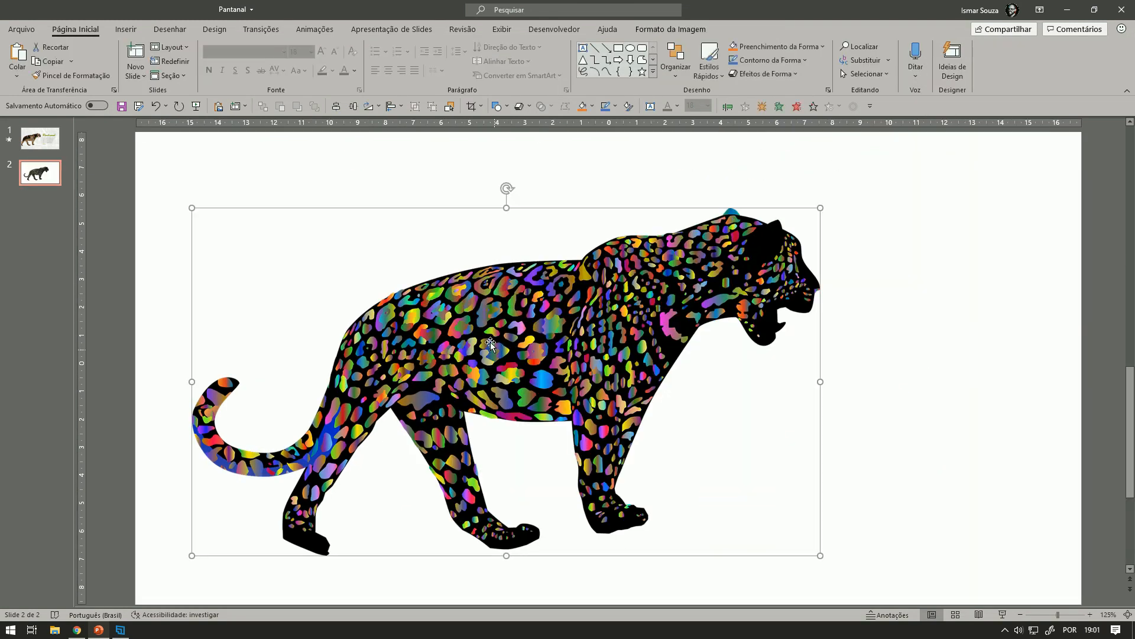
{"action": "left_click", "coordinate": [660, 29]}
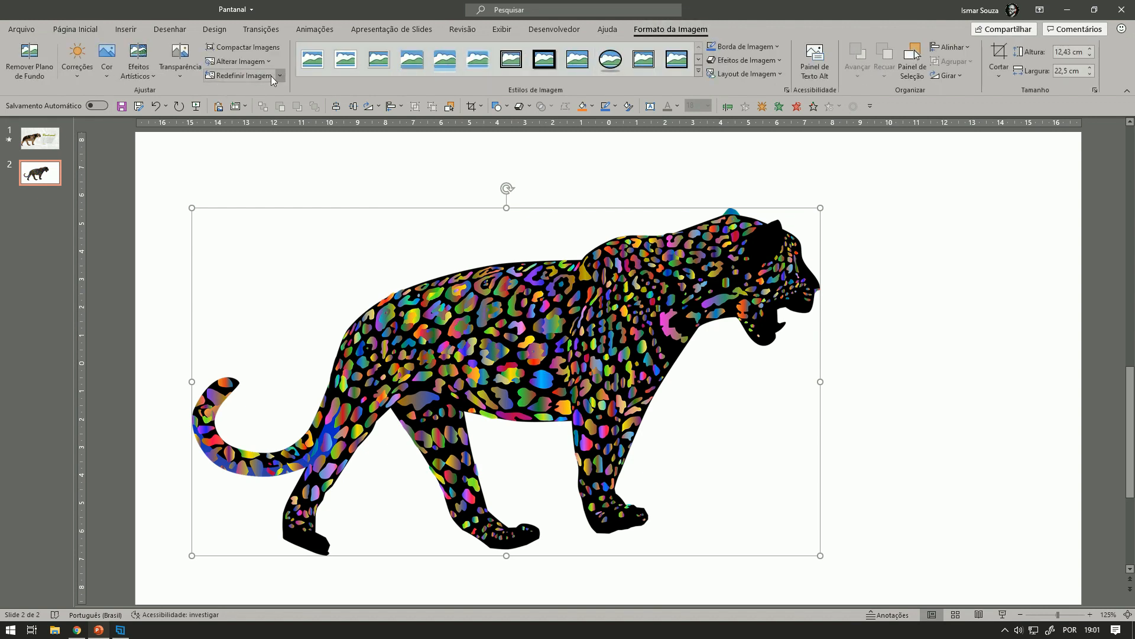
{"action": "left_click", "coordinate": [188, 69]}
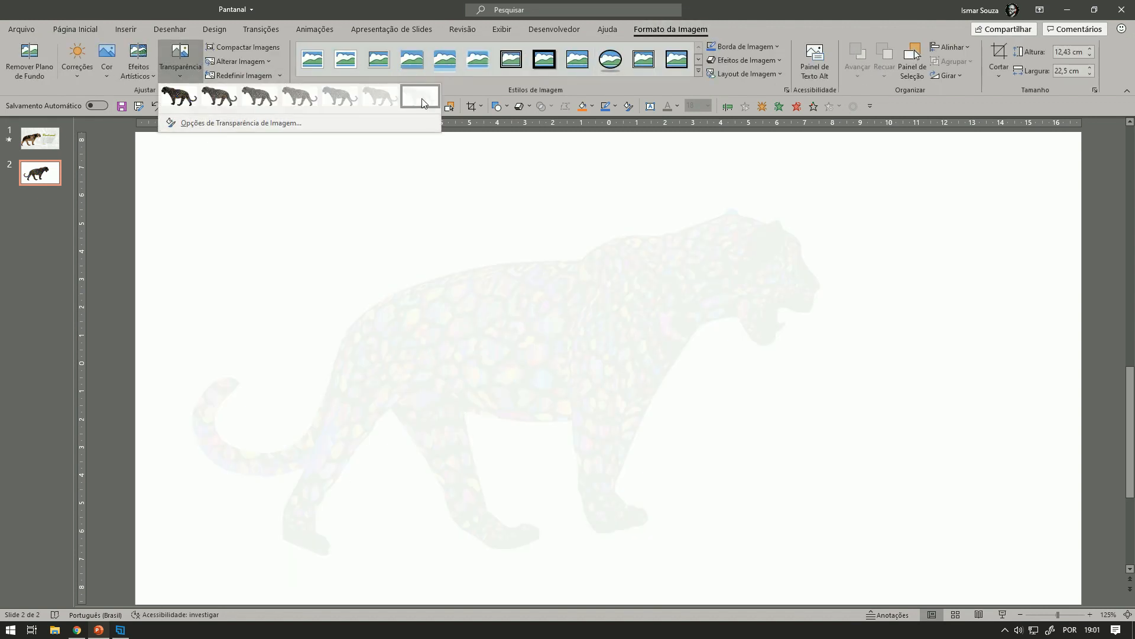
{"action": "left_click", "coordinate": [417, 104]}
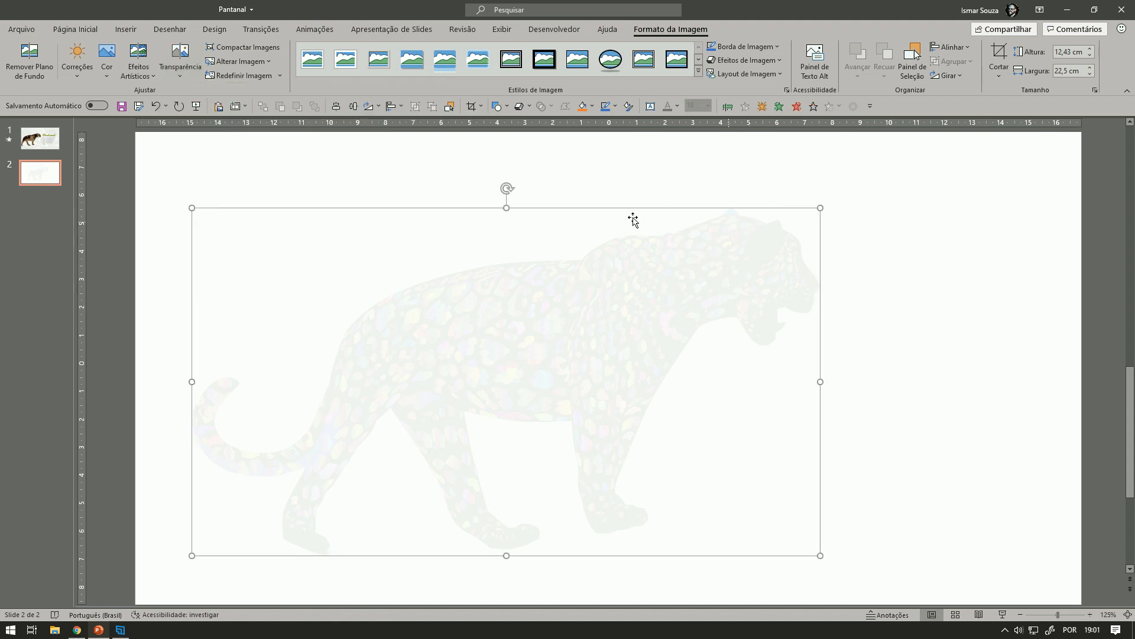
Step: Start a freeform shape outline on the faded leopard, tracing from mid-back down over the rump
{"action": "scroll", "coordinate": [300, 374], "scroll_direction": "up", "scroll_amount": 3, "text": "ctrl"}
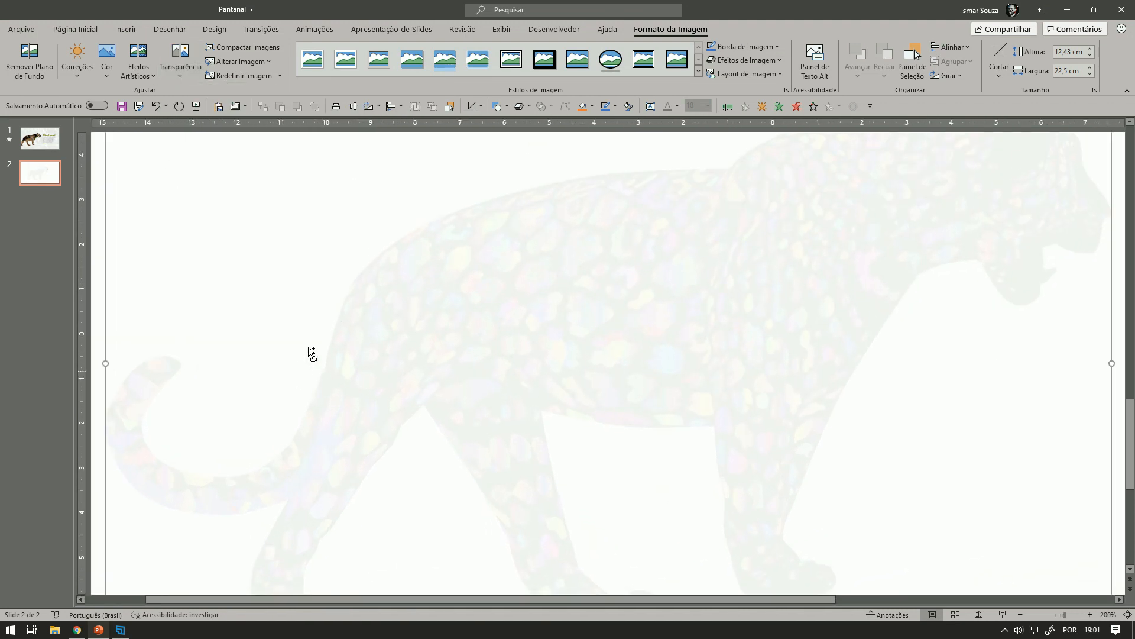
{"action": "left_click", "coordinate": [125, 29]}
{"action": "left_click", "coordinate": [208, 57]}
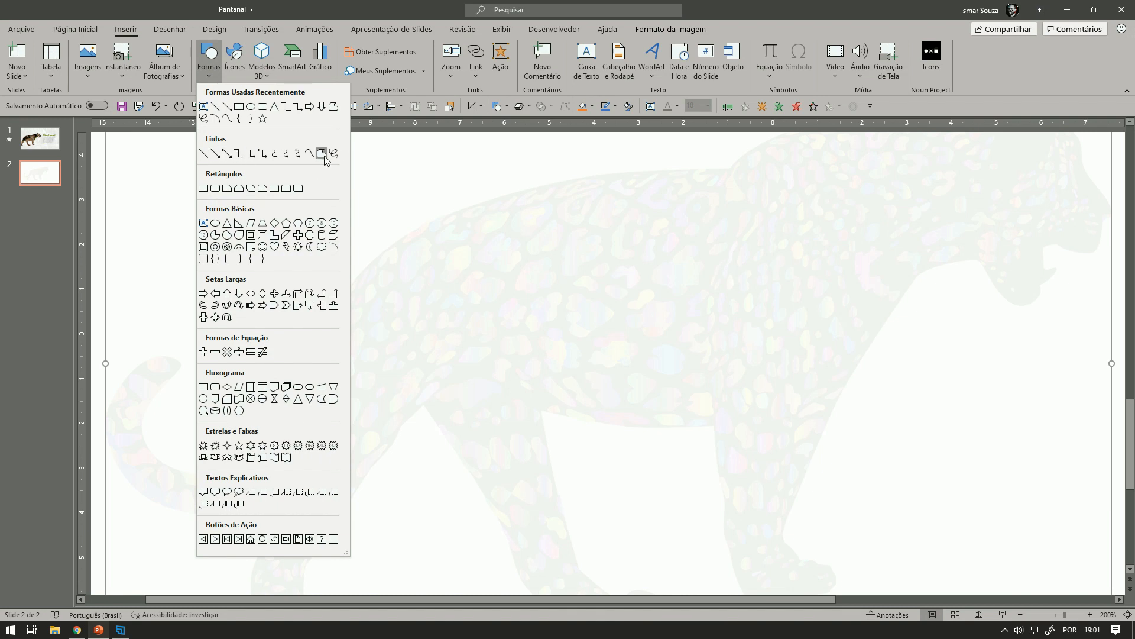
{"action": "left_click", "coordinate": [321, 154]}
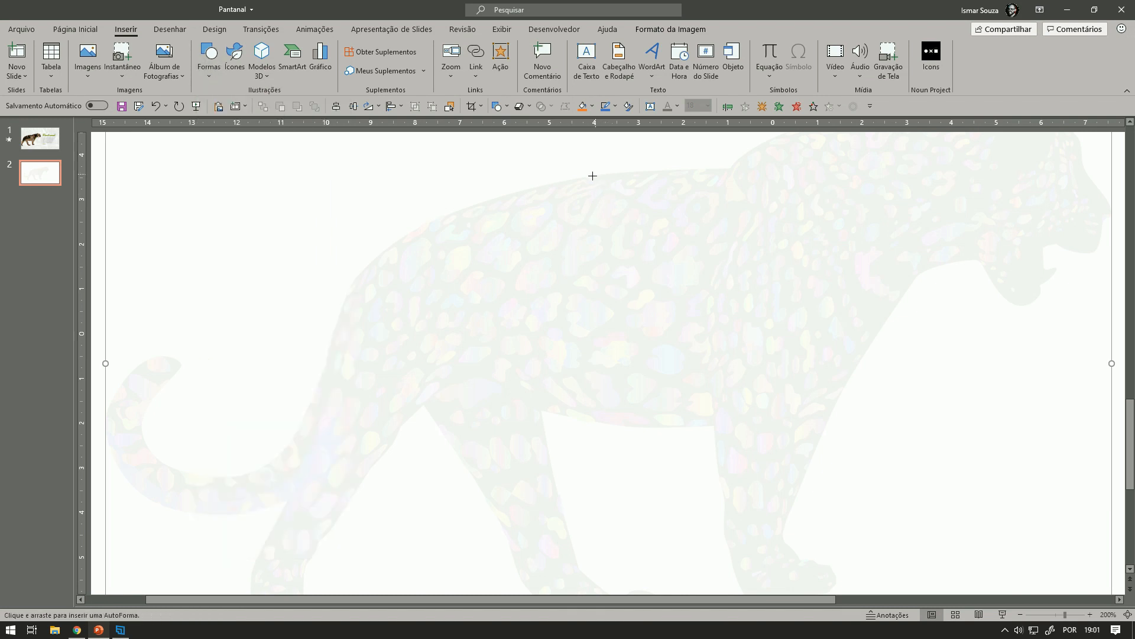
{"action": "left_click", "coordinate": [592, 175]}
{"action": "left_click", "coordinate": [424, 224]}
{"action": "left_click", "coordinate": [379, 255]}
{"action": "left_click", "coordinate": [346, 294]}
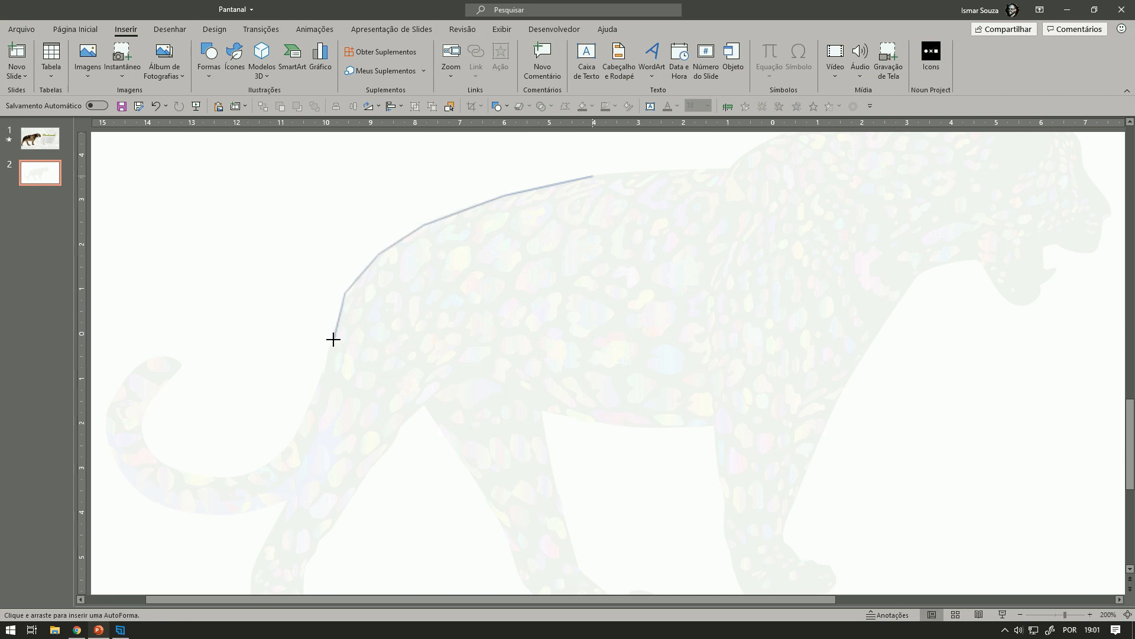
{"action": "left_click", "coordinate": [334, 342]}
Step: Continue the freeform outline around the leopard's curled tail and back along its outer edge to the tail base
{"action": "left_click", "coordinate": [296, 434]}
{"action": "left_click", "coordinate": [124, 379]}
{"action": "left_click", "coordinate": [108, 426]}
{"action": "left_click", "coordinate": [135, 484]}
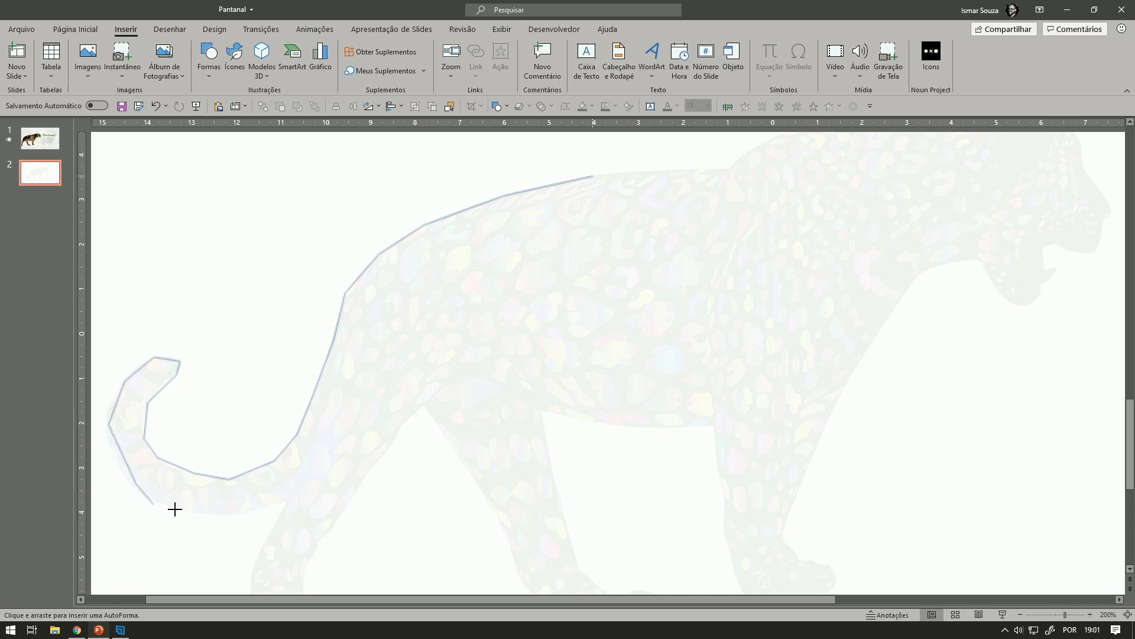
{"action": "left_click", "coordinate": [205, 515]}
{"action": "left_click", "coordinate": [279, 499]}
Step: Continue the freeform outline from the tail base around the nearer hind leg and belly, closing it at the mid-back starting point
{"action": "left_click", "coordinate": [339, 494]}
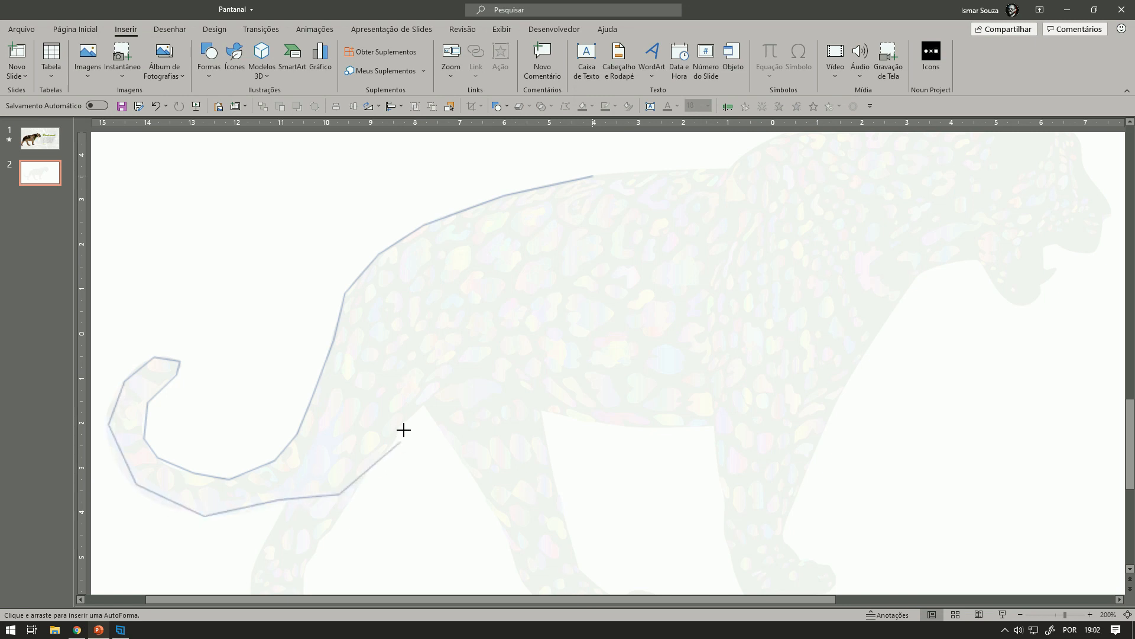
{"action": "left_click", "coordinate": [410, 412]}
{"action": "left_click", "coordinate": [505, 530]}
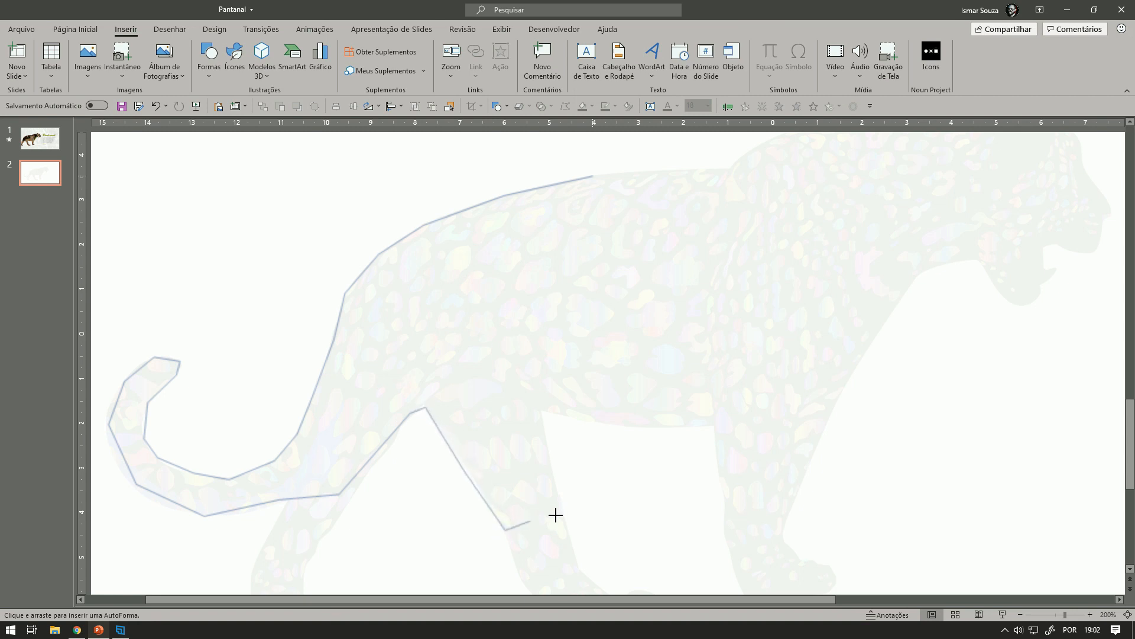
{"action": "left_click", "coordinate": [563, 502]}
{"action": "left_click", "coordinate": [542, 410]}
{"action": "left_click", "coordinate": [644, 426]}
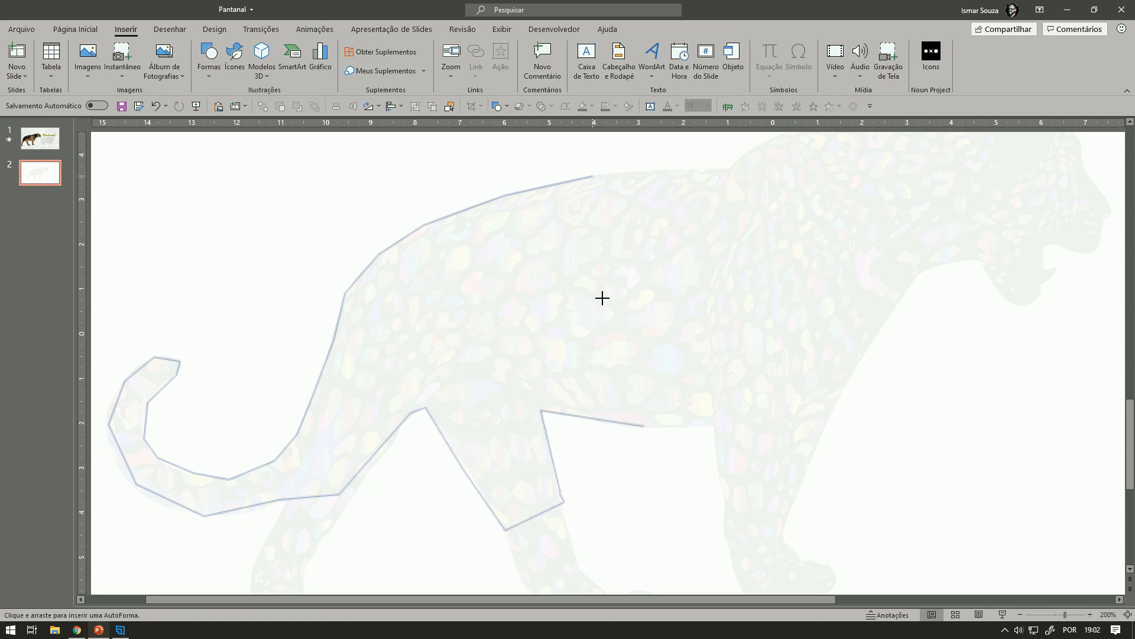
{"action": "left_click", "coordinate": [592, 176]}
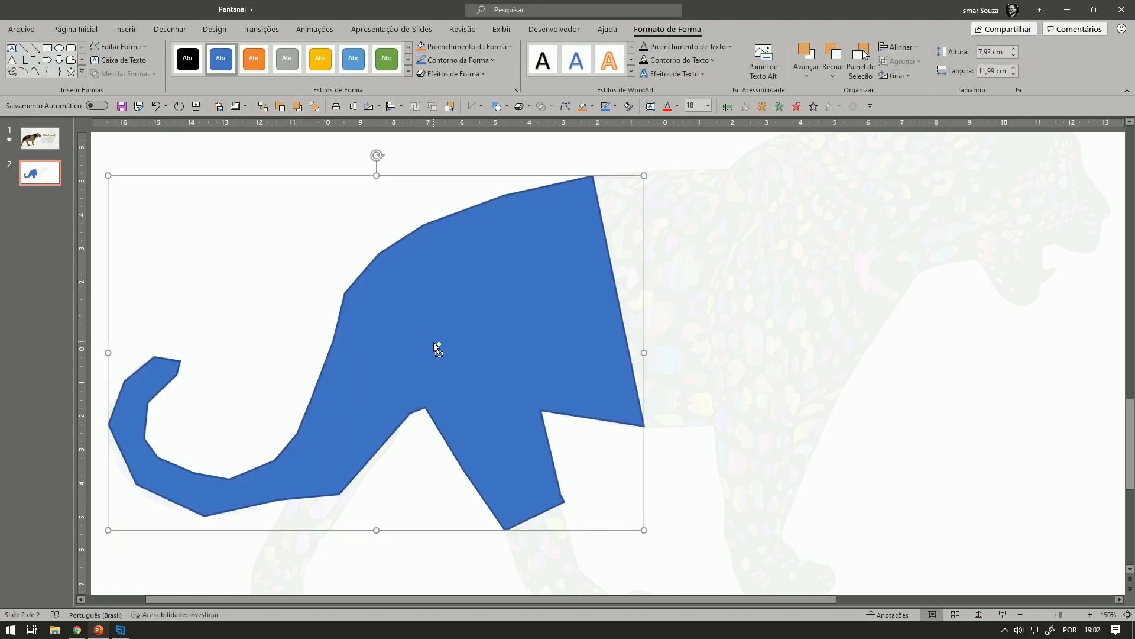
Step: Trace the far hind leg below the tail as a separate closed freeform, about 5.22 cm high and 3.69 cm wide
{"action": "scroll", "coordinate": [434, 342], "scroll_direction": "down", "scroll_amount": 3, "text": "ctrl"}
{"action": "scroll", "coordinate": [593, 406], "scroll_direction": "up", "scroll_amount": 8, "text": "ctrl"}
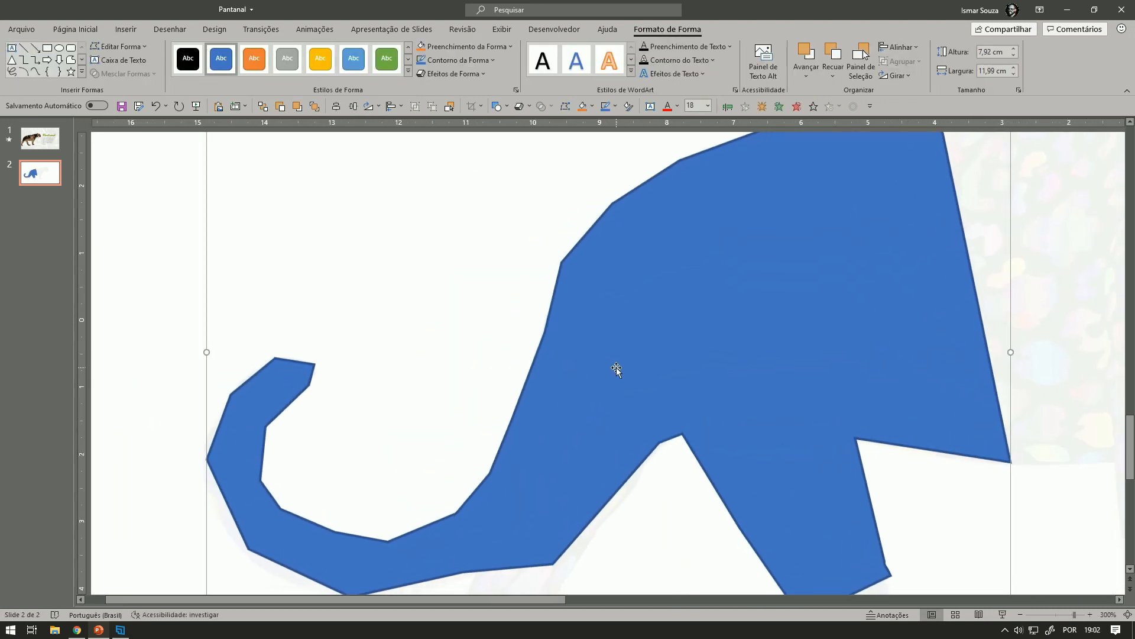
{"action": "scroll", "coordinate": [616, 369], "scroll_direction": "down", "scroll_amount": 4}
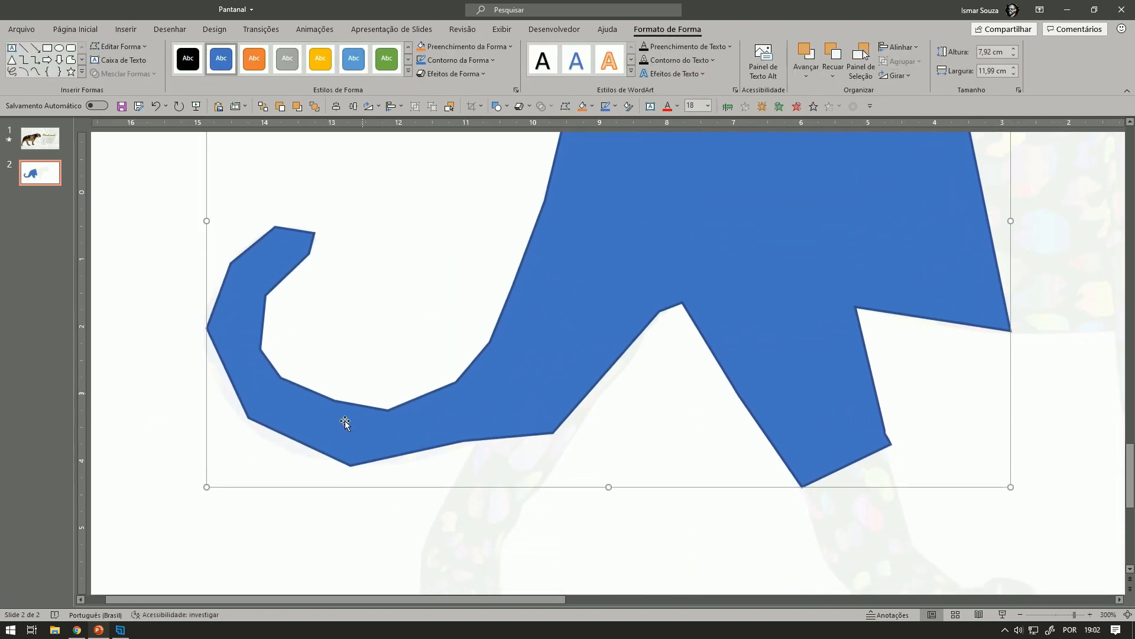
{"action": "scroll", "coordinate": [418, 418], "scroll_direction": "down", "scroll_amount": 5}
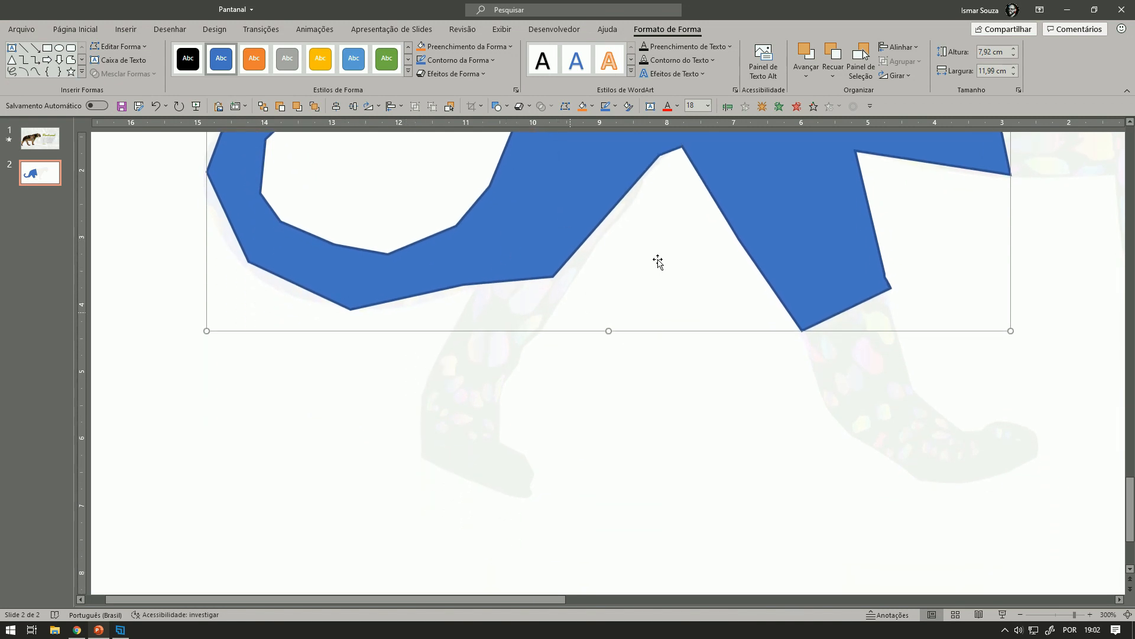
{"action": "left_click", "coordinate": [327, 414]}
{"action": "scroll", "coordinate": [231, 304], "scroll_direction": "up", "scroll_amount": 2}
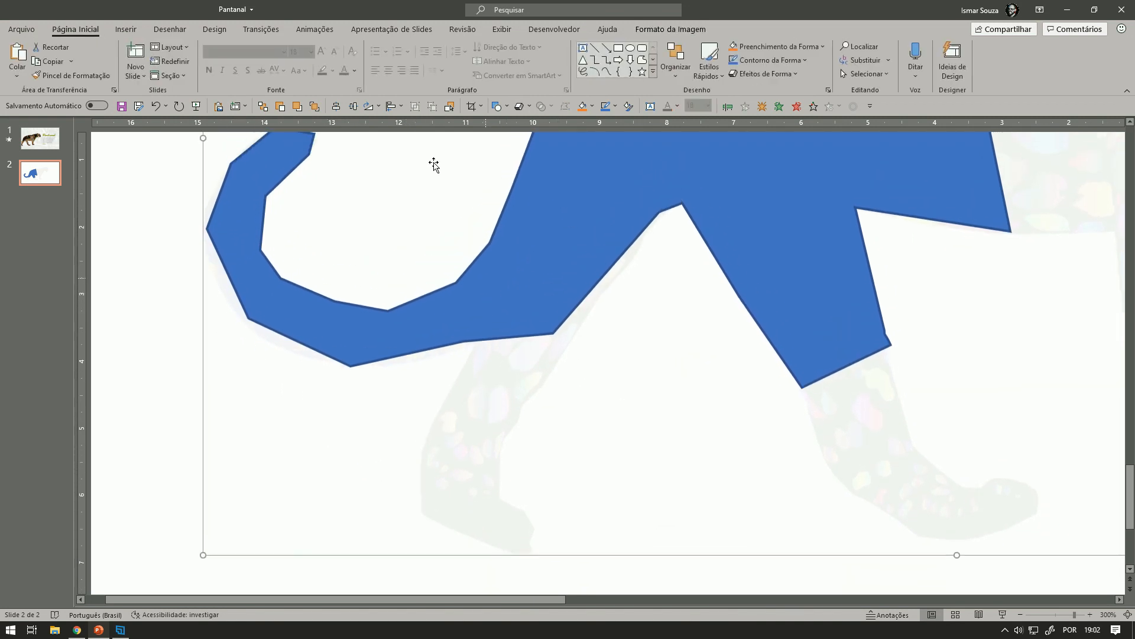
{"action": "left_click", "coordinate": [127, 31]}
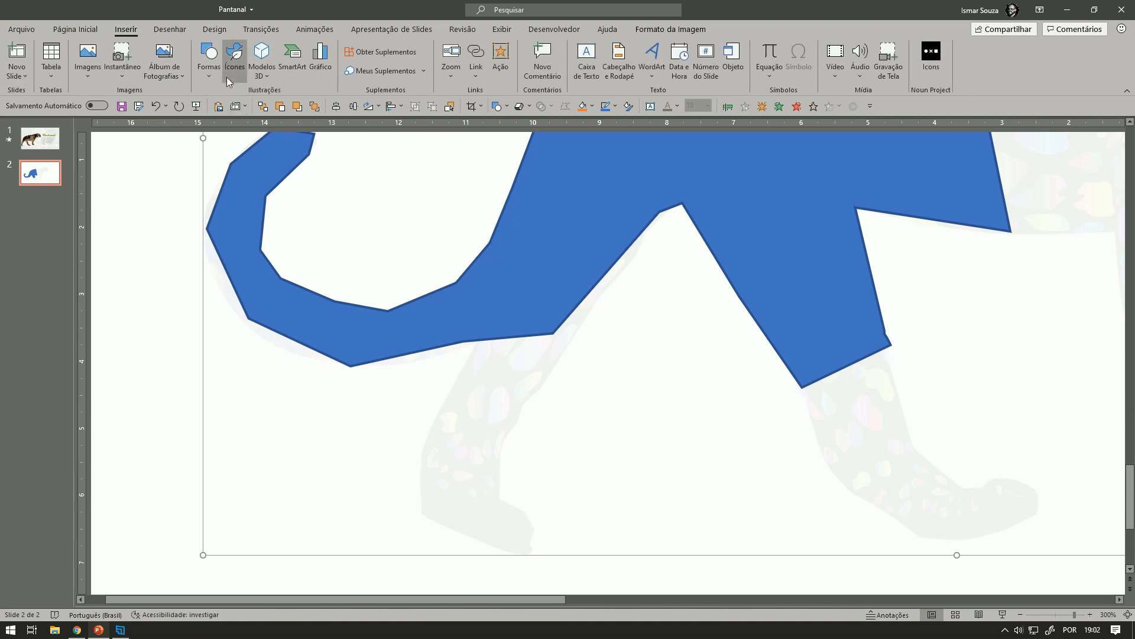
{"action": "left_click", "coordinate": [208, 60]}
{"action": "left_click", "coordinate": [321, 153]}
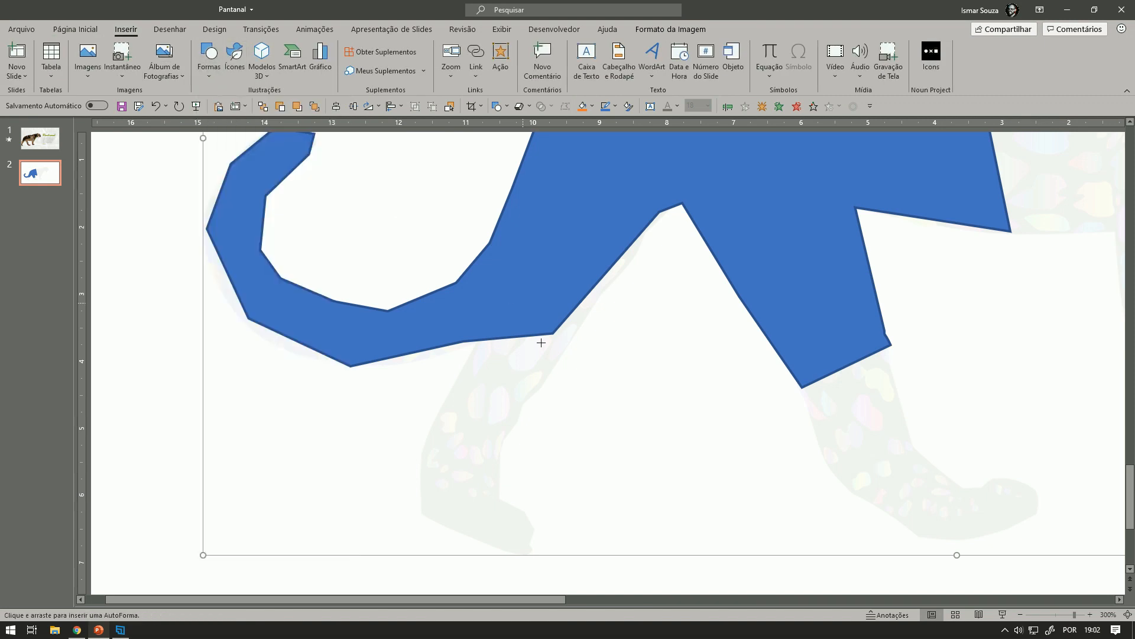
{"action": "mouse_move", "coordinate": [483, 338]}
{"action": "left_mouse_down"}
{"action": "mouse_move", "coordinate": [424, 428]}
{"action": "mouse_move", "coordinate": [533, 526]}
{"action": "left_mouse_up"}
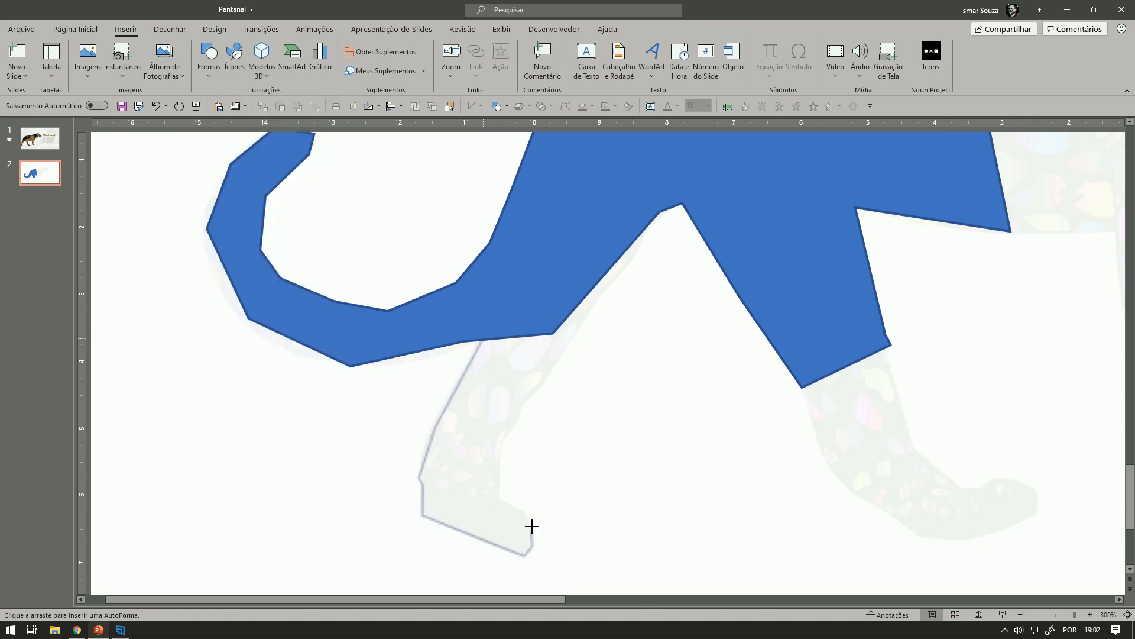
{"action": "left_click_drag", "start_coordinate": [489, 475], "coordinate": [643, 242]}
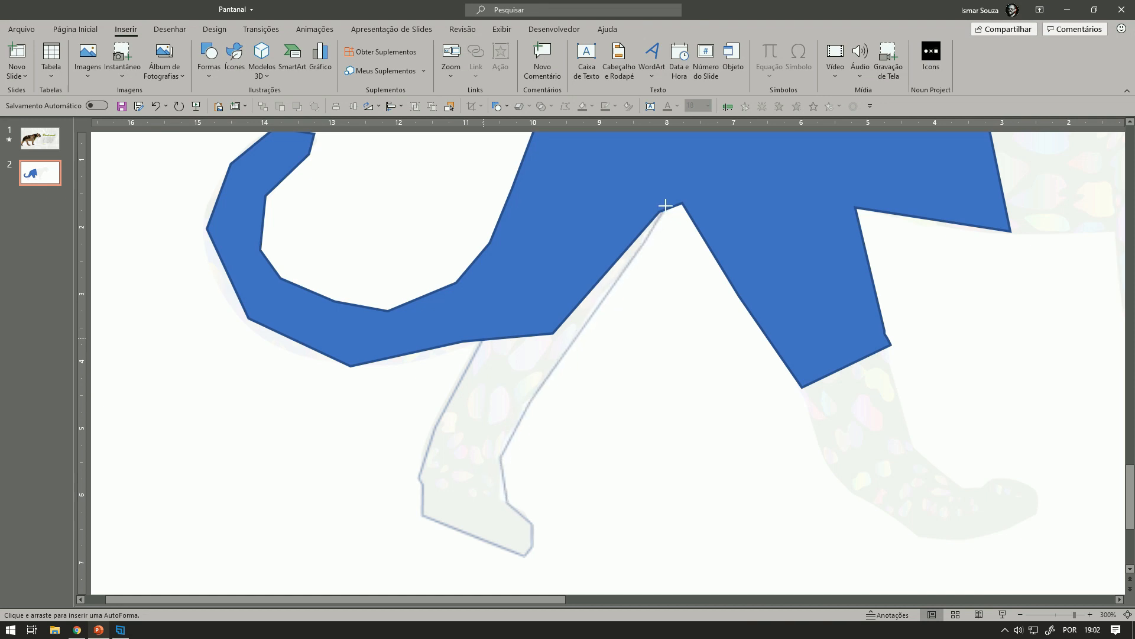
{"action": "left_click", "coordinate": [482, 338]}
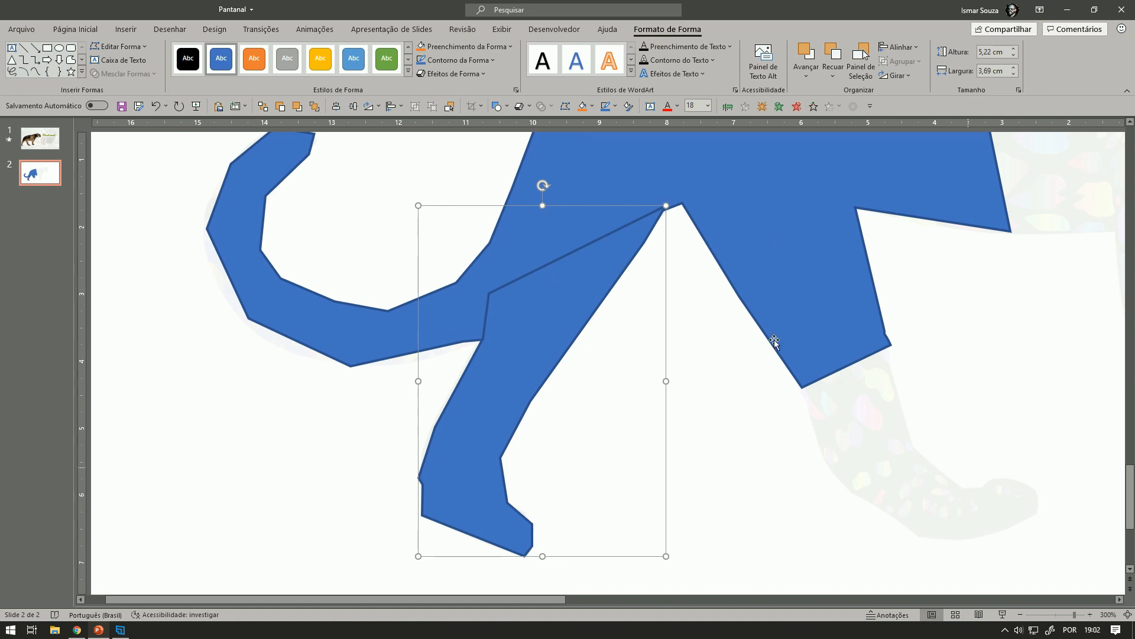
Step: Merge the hind leg shape and the body shape into one with the Union operation
{"action": "scroll", "coordinate": [713, 349], "scroll_direction": "down", "scroll_amount": 5}
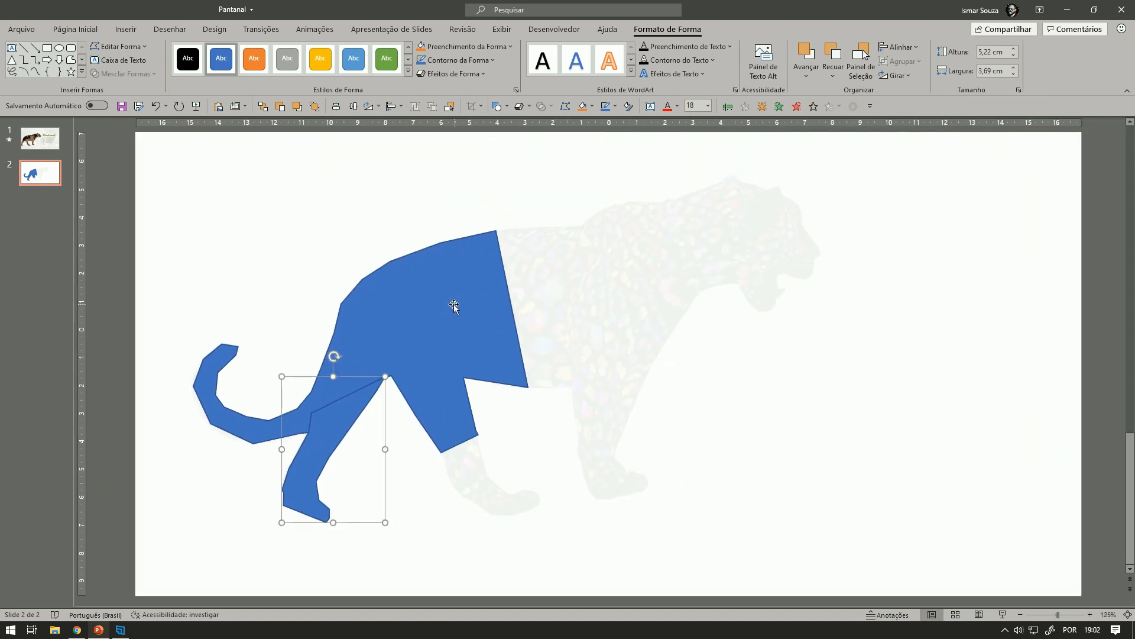
{"action": "left_click", "coordinate": [457, 307], "text": "shift"}
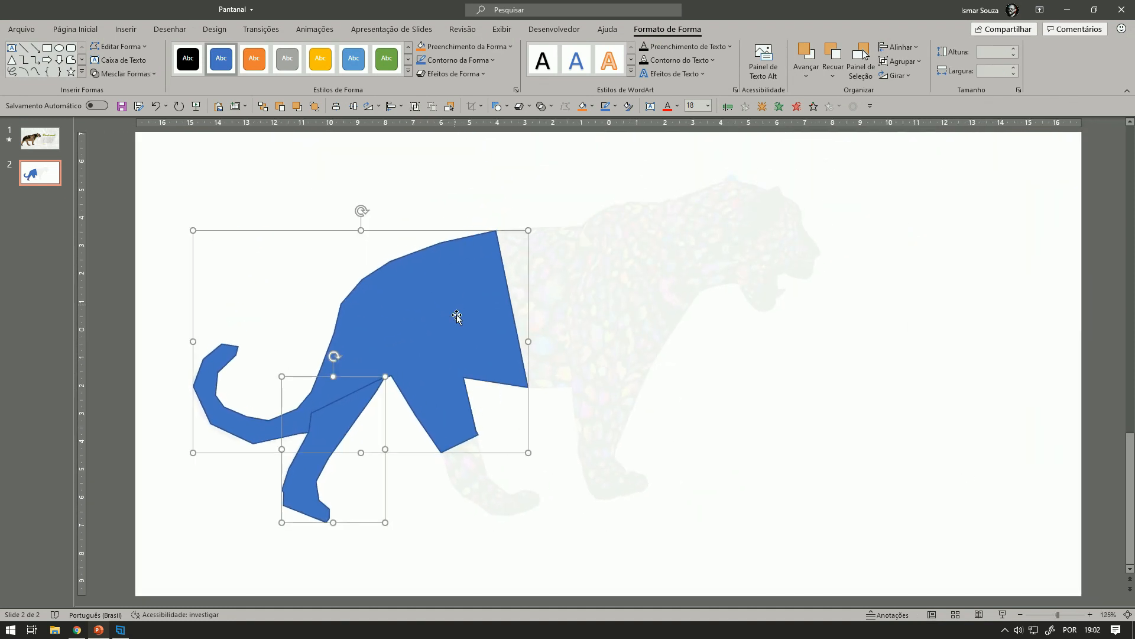
{"action": "left_click", "coordinate": [138, 75]}
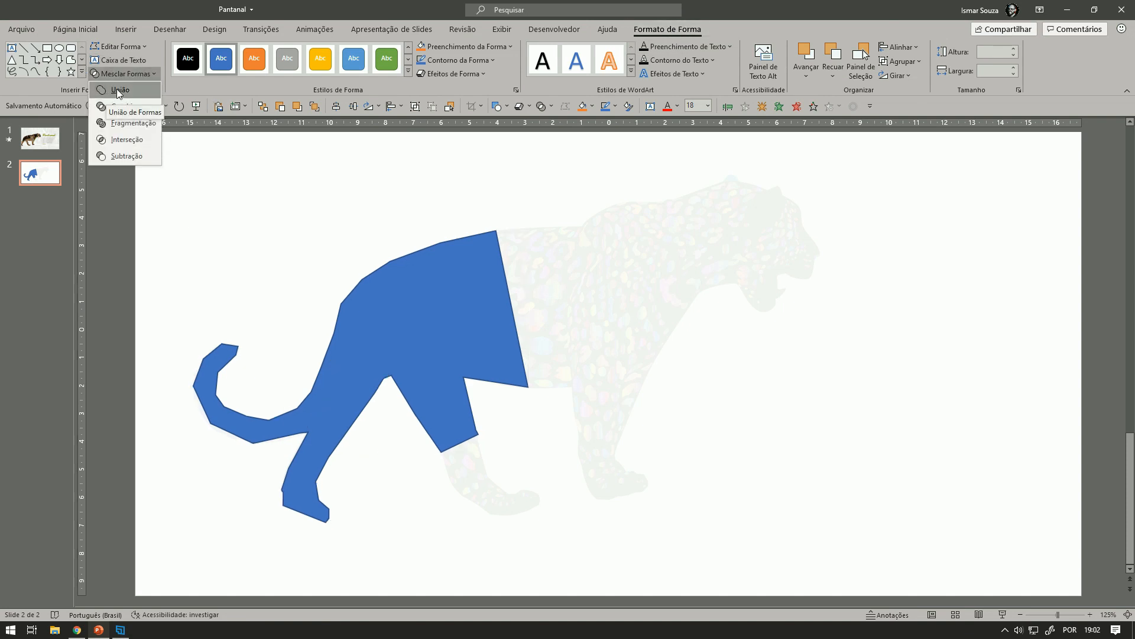
{"action": "left_click", "coordinate": [117, 90]}
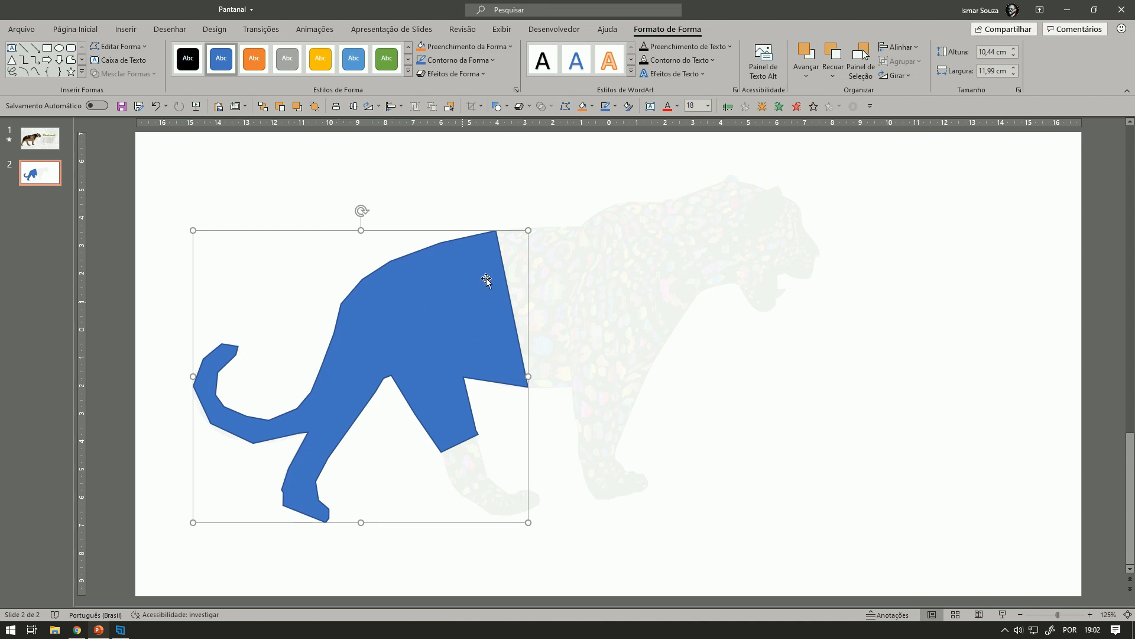
Step: Edit the merged shape's points, convert the tail tip's corner to a smooth point, and adjust its handle to round the tip
{"action": "scroll", "coordinate": [250, 397], "scroll_direction": "up", "scroll_amount": 10, "text": "ctrl"}
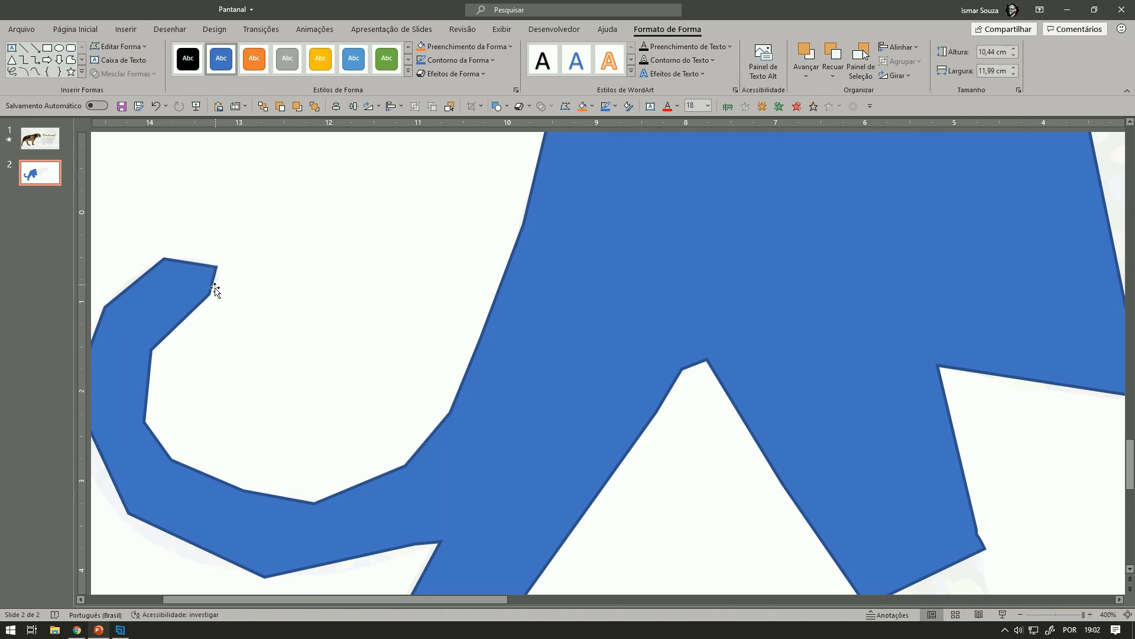
{"action": "scroll", "coordinate": [239, 294], "scroll_direction": "down", "scroll_amount": 5, "text": "ctrl"}
{"action": "scroll", "coordinate": [228, 324], "scroll_direction": "down", "scroll_amount": 1, "text": "ctrl"}
{"action": "scroll", "coordinate": [231, 331], "scroll_direction": "up", "scroll_amount": 5, "text": "ctrl"}
{"action": "scroll", "coordinate": [228, 299], "scroll_direction": "down", "scroll_amount": 2, "text": "ctrl"}
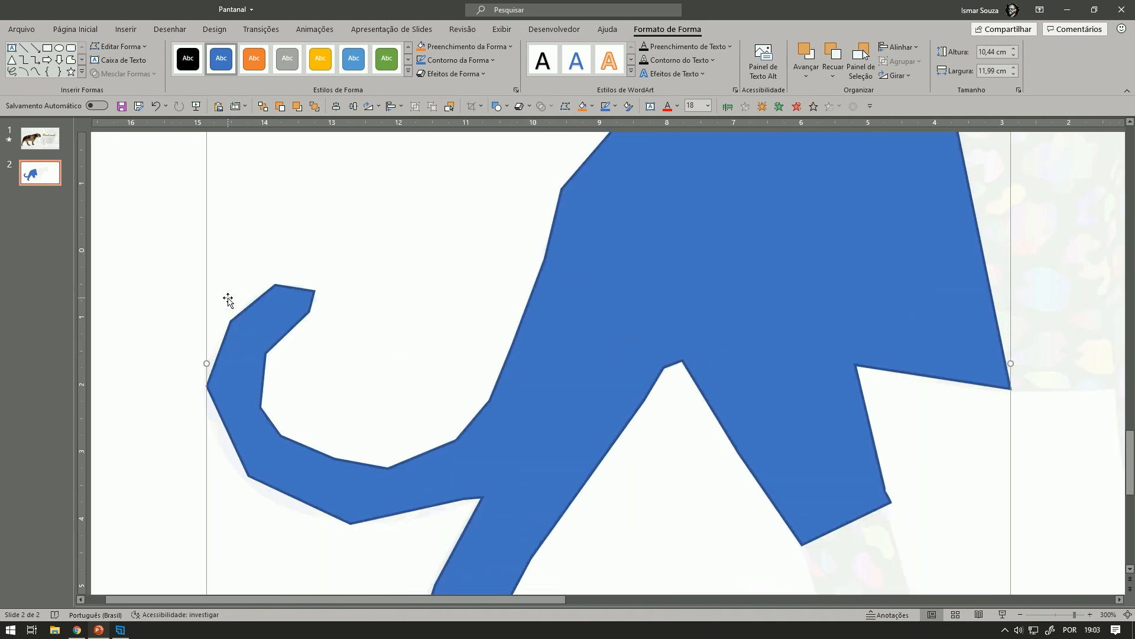
{"action": "right_click", "coordinate": [293, 307]}
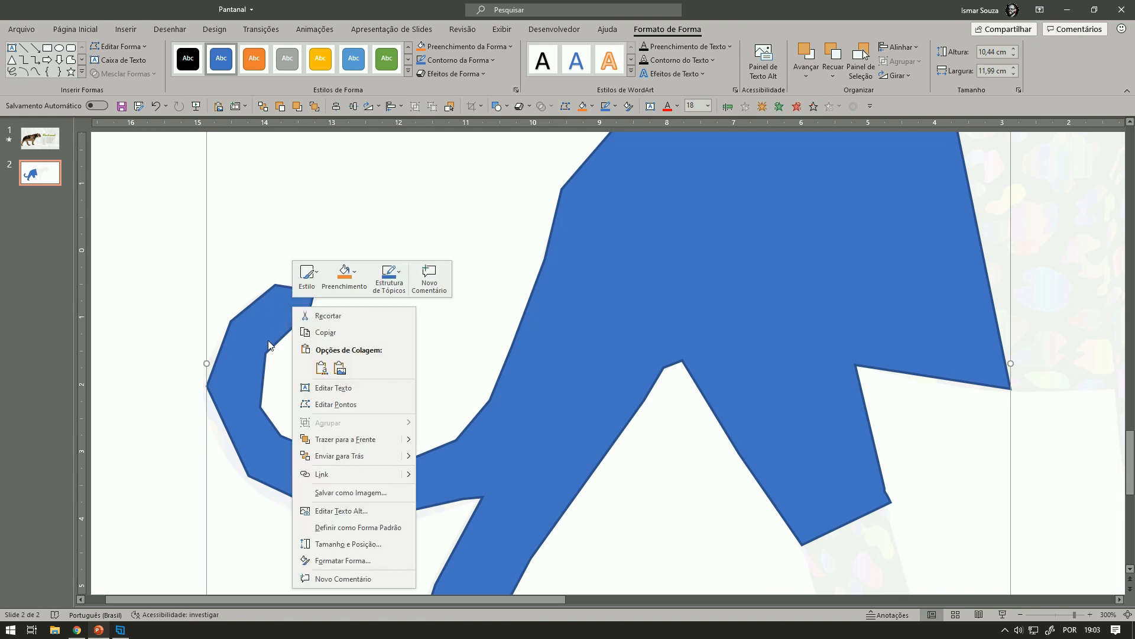
{"action": "left_click", "coordinate": [310, 406]}
{"action": "scroll", "coordinate": [300, 315], "scroll_direction": "up", "scroll_amount": 1, "text": "ctrl"}
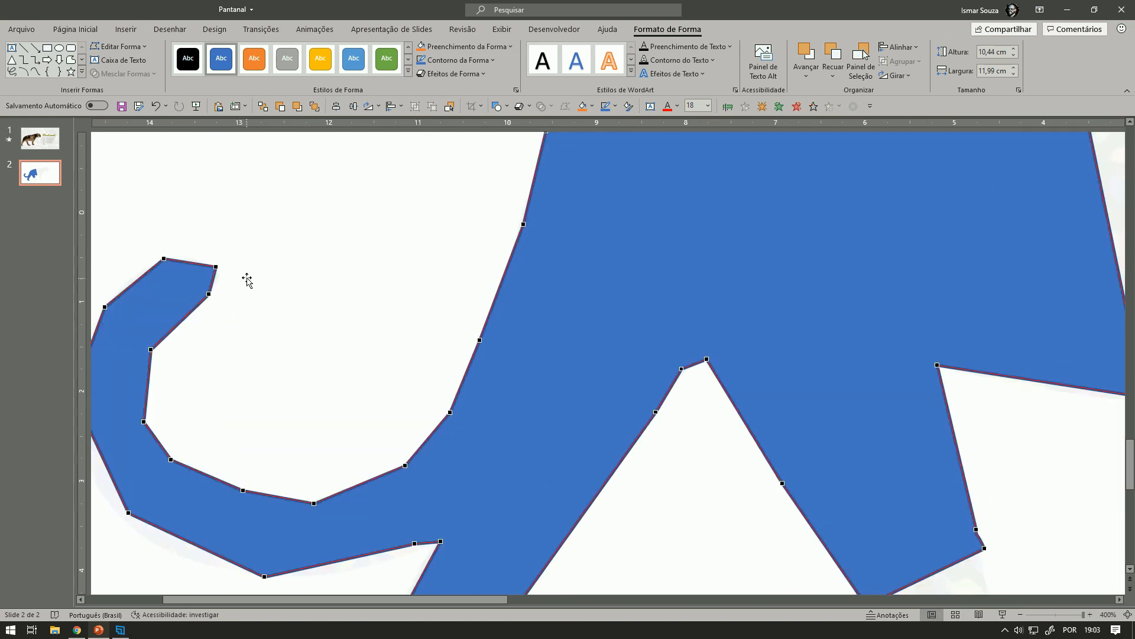
{"action": "right_click", "coordinate": [214, 265]}
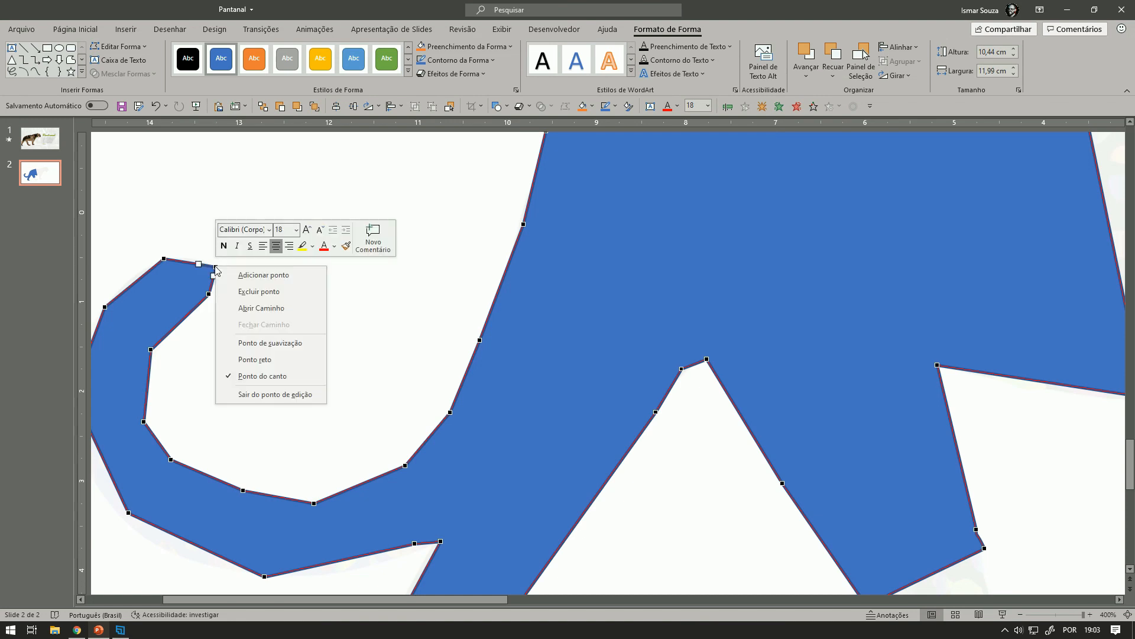
{"action": "left_click", "coordinate": [252, 347]}
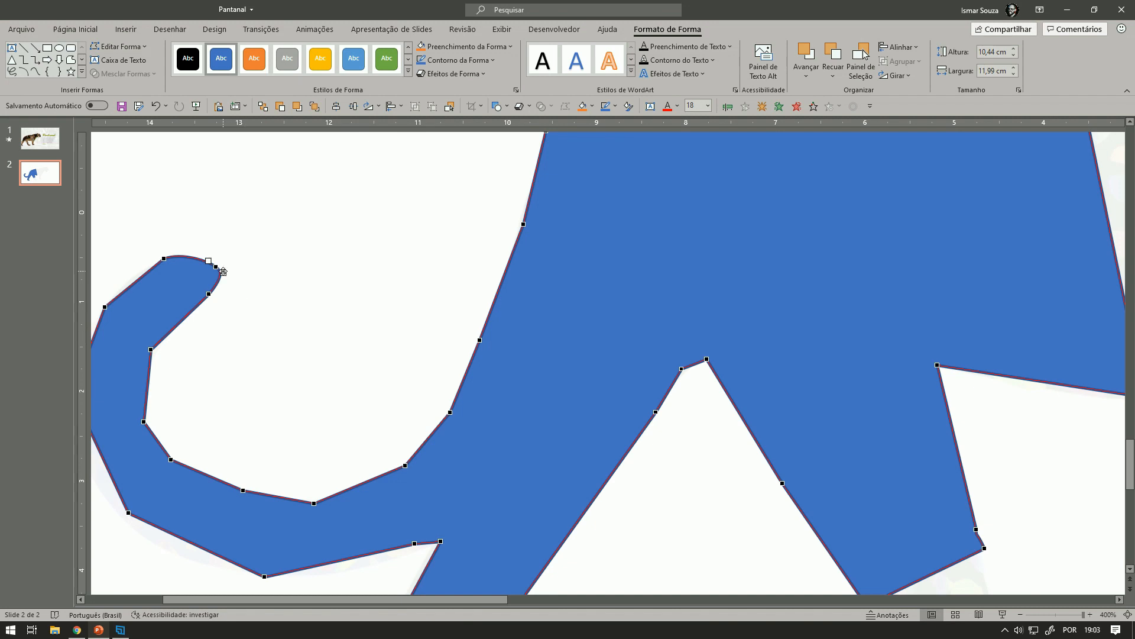
{"action": "mouse_move", "coordinate": [222, 272]}
{"action": "left_mouse_down"}
{"action": "mouse_move", "coordinate": [231, 286]}
{"action": "mouse_move", "coordinate": [254, 278]}
{"action": "mouse_move", "coordinate": [243, 294]}
{"action": "mouse_move", "coordinate": [223, 281]}
{"action": "left_mouse_up"}
Step: Replace the point below the tail tip with one further along the inner edge, and adjust the handles to curve that edge
{"action": "left_click", "coordinate": [192, 314]}
{"action": "left_click", "coordinate": [210, 294], "text": "ctrl"}
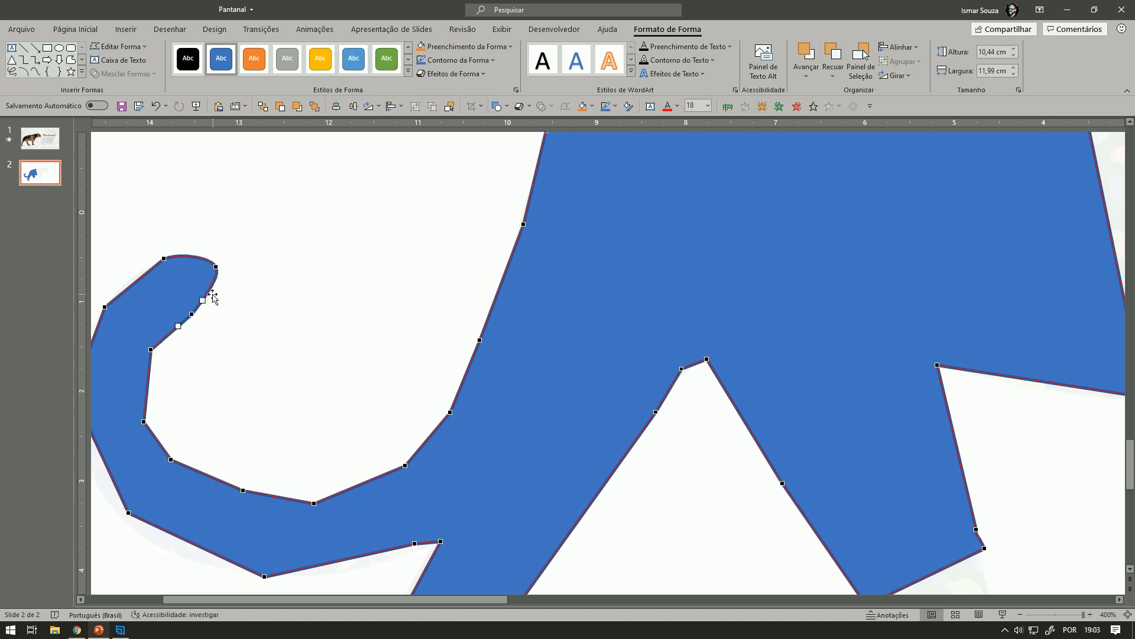
{"action": "left_click_drag", "start_coordinate": [211, 302], "coordinate": [224, 293]}
{"action": "left_click_drag", "start_coordinate": [180, 326], "coordinate": [162, 321]}
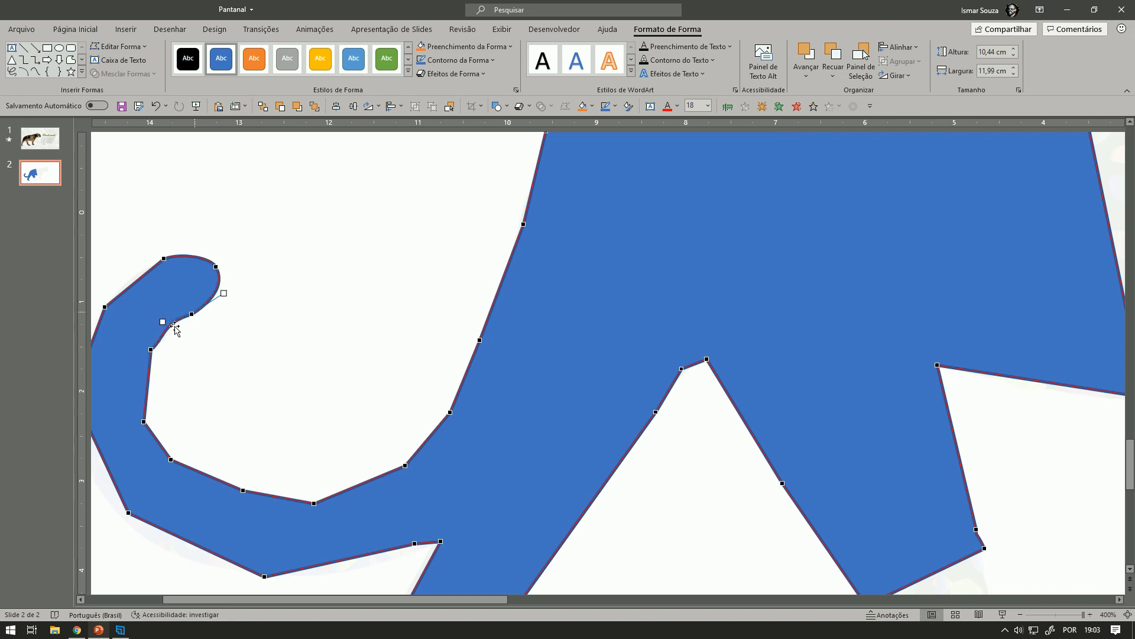
{"action": "left_click", "coordinate": [151, 350]}
{"action": "mouse_move", "coordinate": [183, 325]}
{"action": "left_mouse_down"}
{"action": "mouse_move", "coordinate": [211, 339]}
{"action": "mouse_move", "coordinate": [168, 329]}
{"action": "left_mouse_up"}
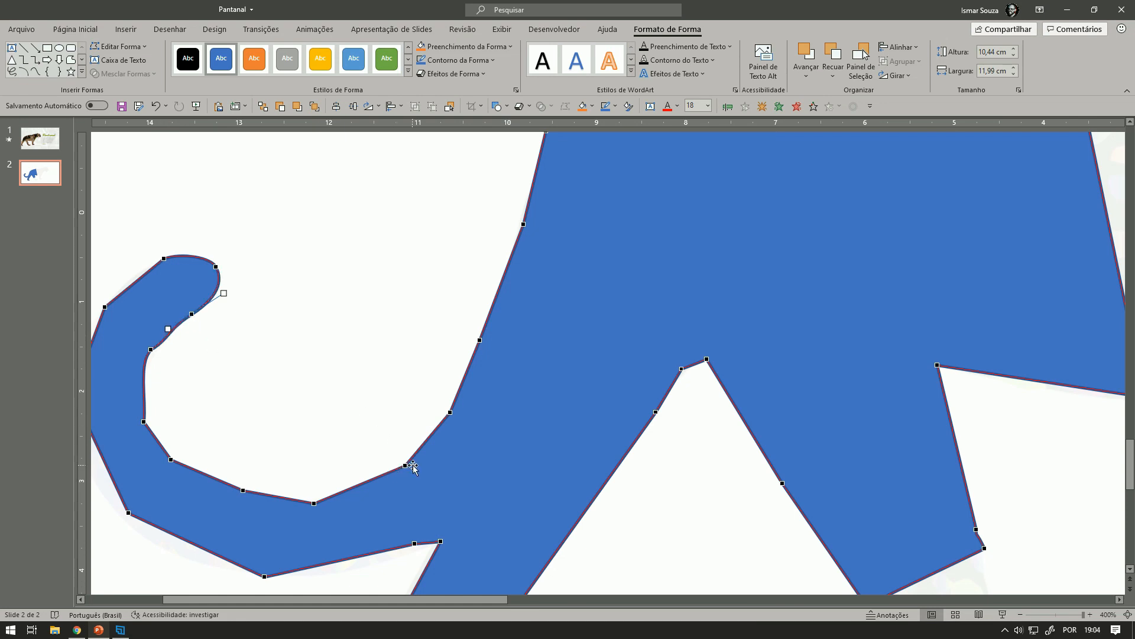
Step: Adjust points and handles to curve the tail's inner edge near the rump and its outer lower edge
{"action": "left_click", "coordinate": [405, 465]}
{"action": "mouse_move", "coordinate": [367, 489]}
{"action": "left_mouse_down"}
{"action": "mouse_move", "coordinate": [362, 503]}
{"action": "mouse_move", "coordinate": [353, 498]}
{"action": "left_mouse_up"}
{"action": "left_click", "coordinate": [314, 504]}
{"action": "scroll", "coordinate": [331, 466], "scroll_direction": "down", "scroll_amount": 3}
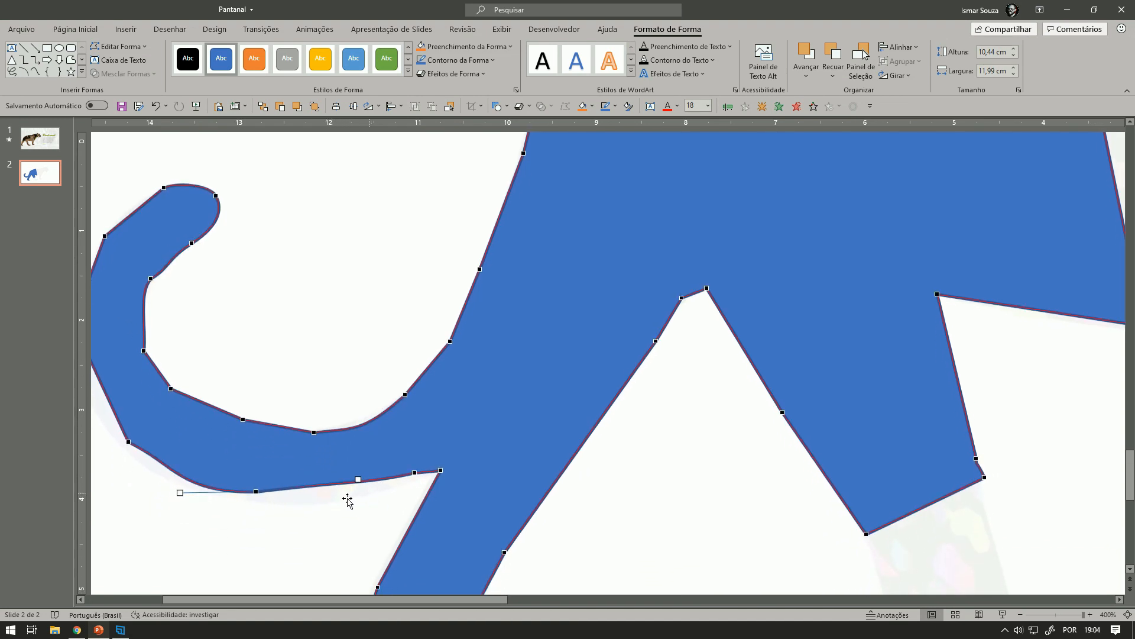
Step: Add an edit point midway along the far hind leg's inner edge
{"action": "left_click", "coordinate": [587, 437]}
{"action": "right_click", "coordinate": [583, 442]}
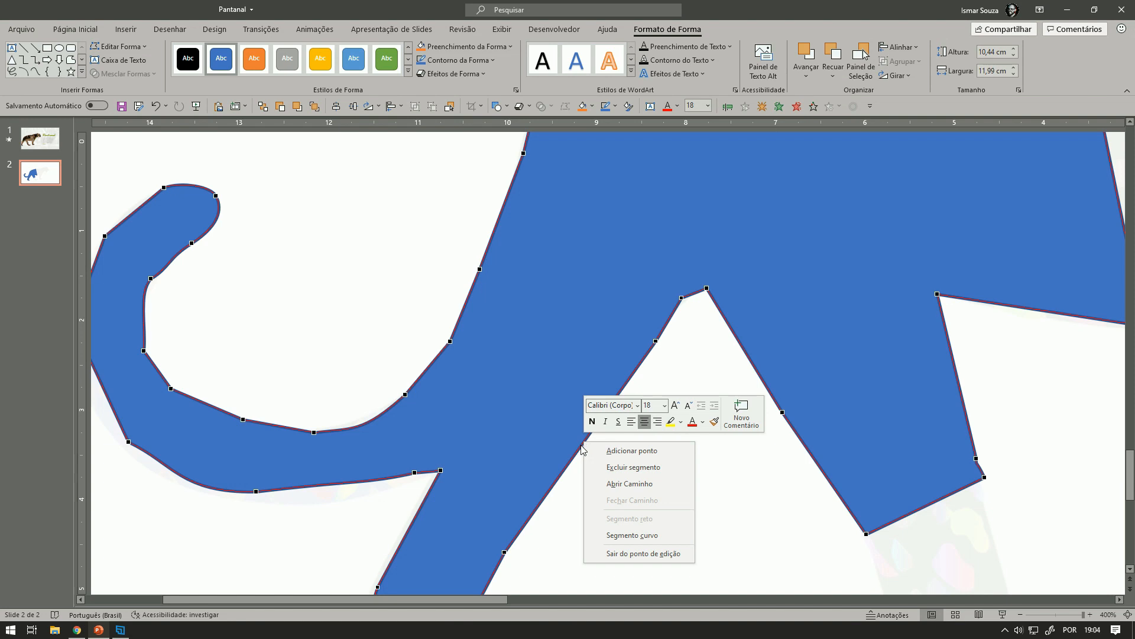
{"action": "left_click", "coordinate": [630, 451]}
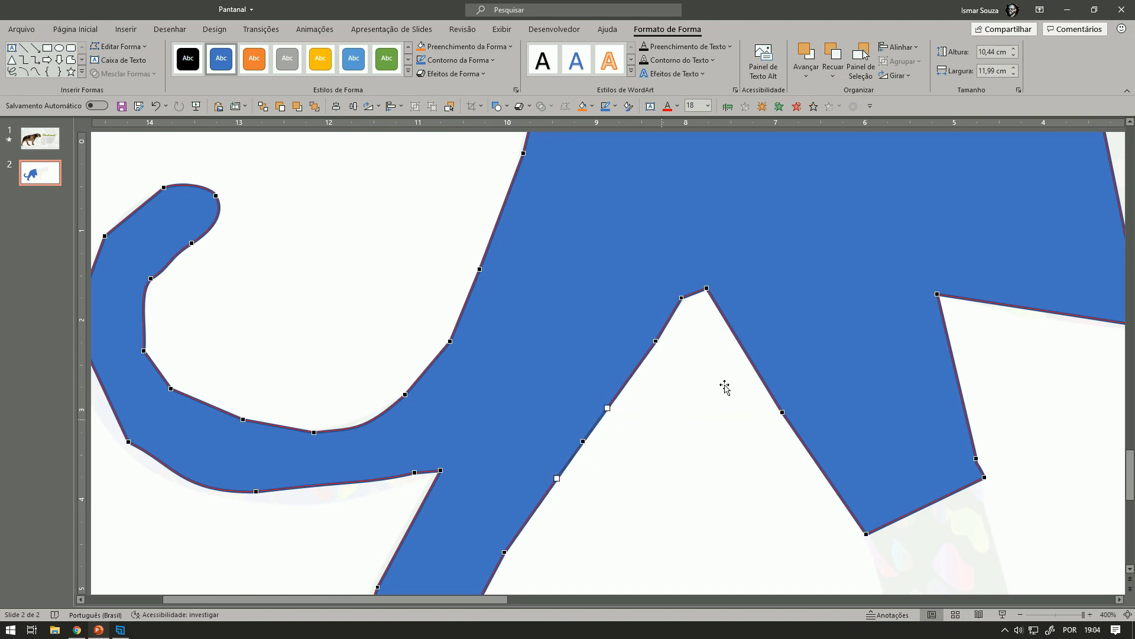
Step: Delete the point at the peak between the hind legs and reshape the adjoining edge with a new curved point
{"action": "right_click", "coordinate": [707, 290]}
{"action": "left_click", "coordinate": [738, 315]}
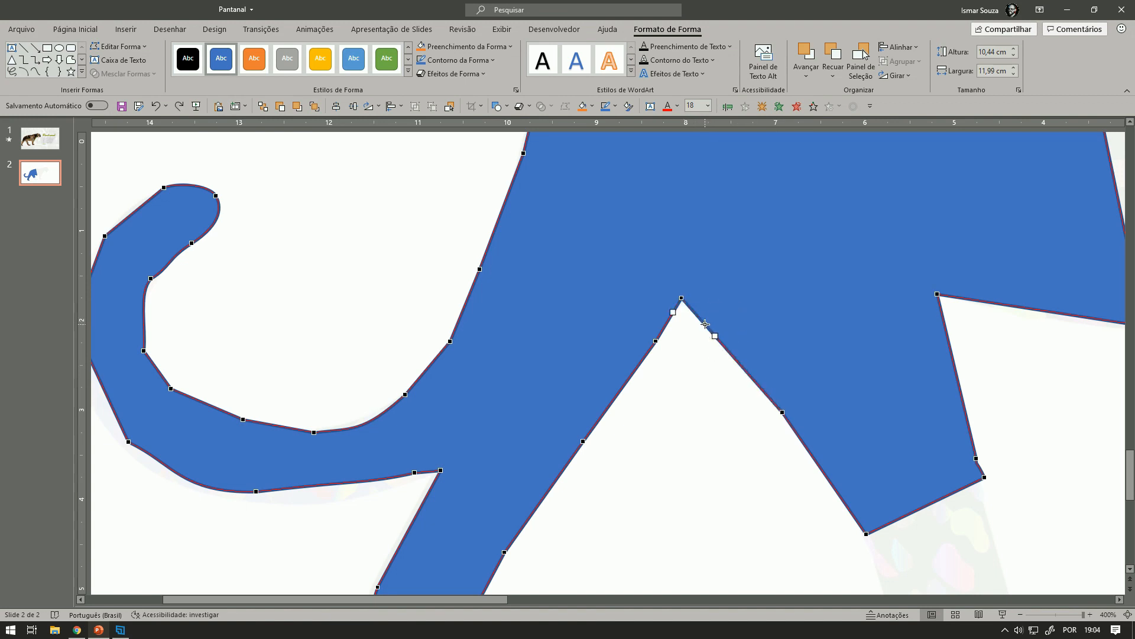
{"action": "left_click_drag", "start_coordinate": [706, 324], "coordinate": [758, 325]}
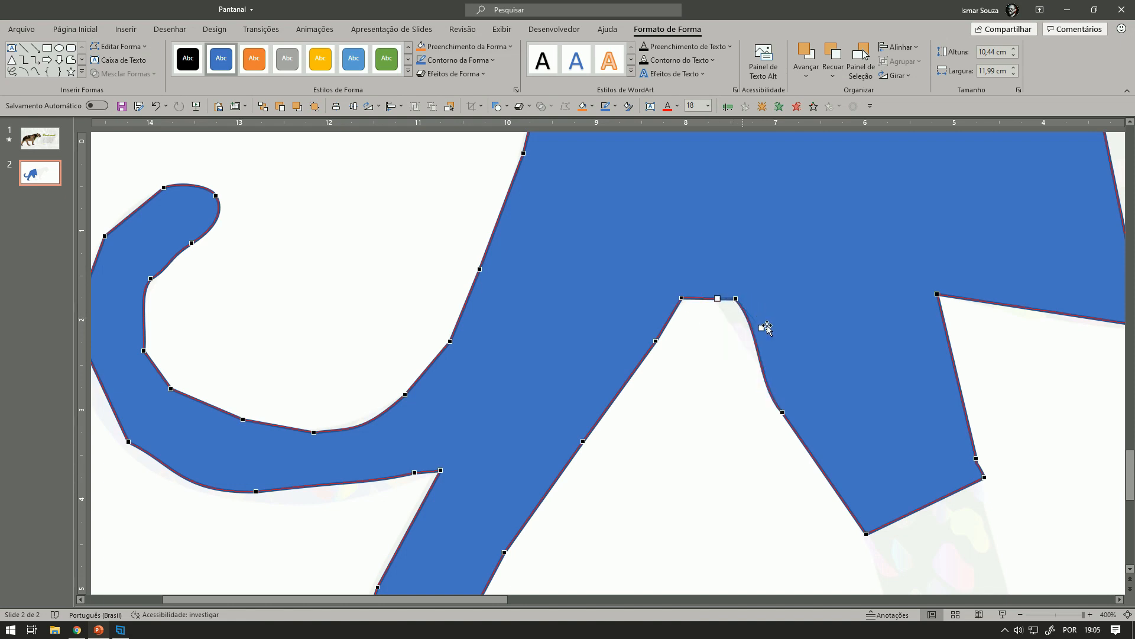
Step: Leave point editing and delete the traced blue shape from the slide
{"action": "scroll", "coordinate": [766, 328], "scroll_direction": "down", "scroll_amount": 10}
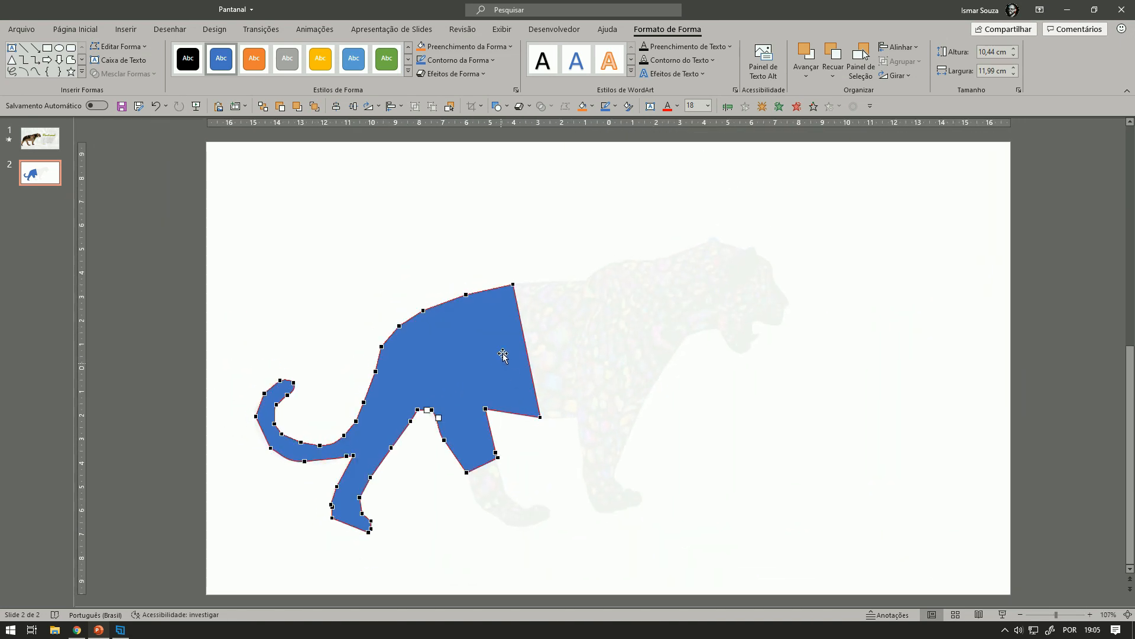
{"action": "key", "text": "Escape"}
{"action": "key", "text": "Delete"}
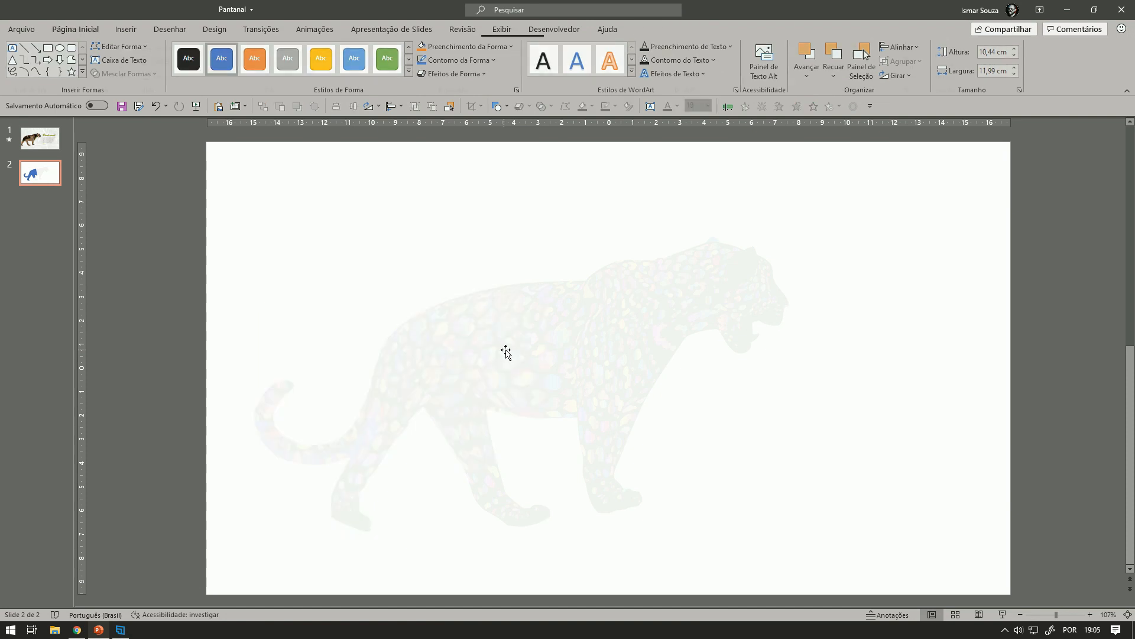
Step: Delete the faded leopard picture and undo that deletion
{"action": "left_click", "coordinate": [507, 352]}
{"action": "key", "text": "Delete"}
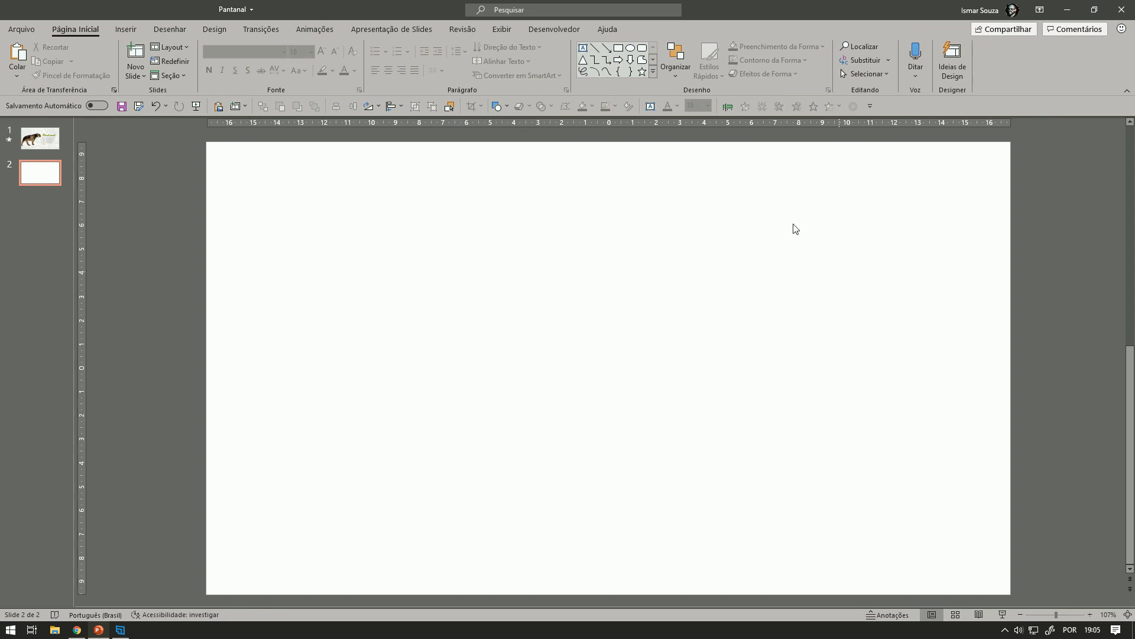
{"action": "key", "text": "ctrl+z"}
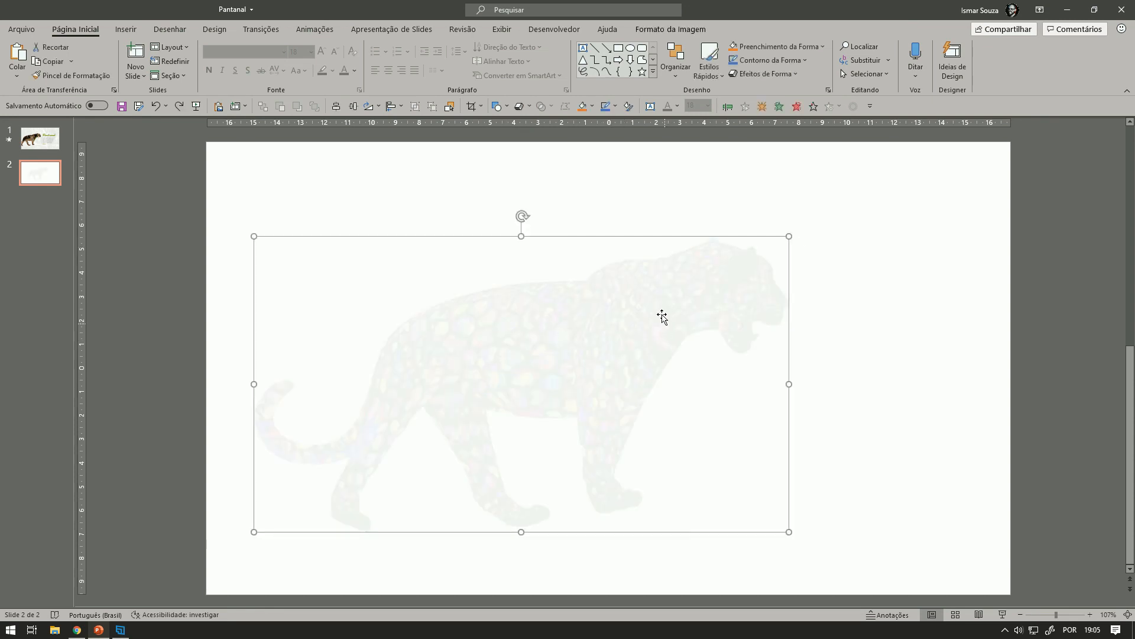
Step: Delete the faded leopard picture from the slide, and switch to Chrome to view the Inkscape website
{"action": "key", "text": "Delete"}
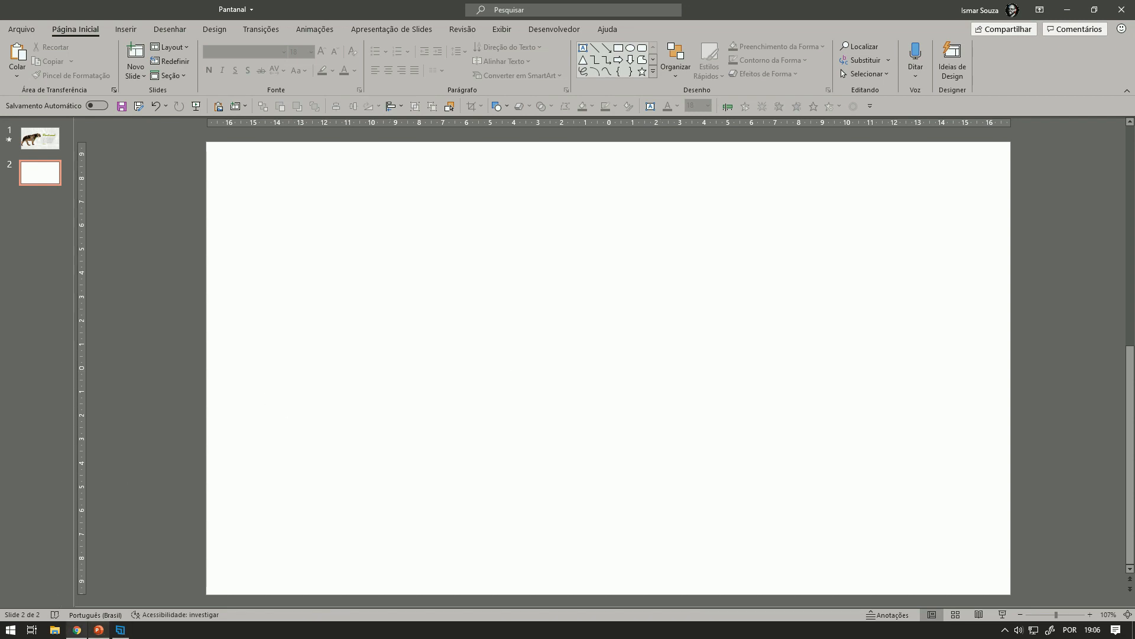
{"action": "left_click", "coordinate": [76, 631]}
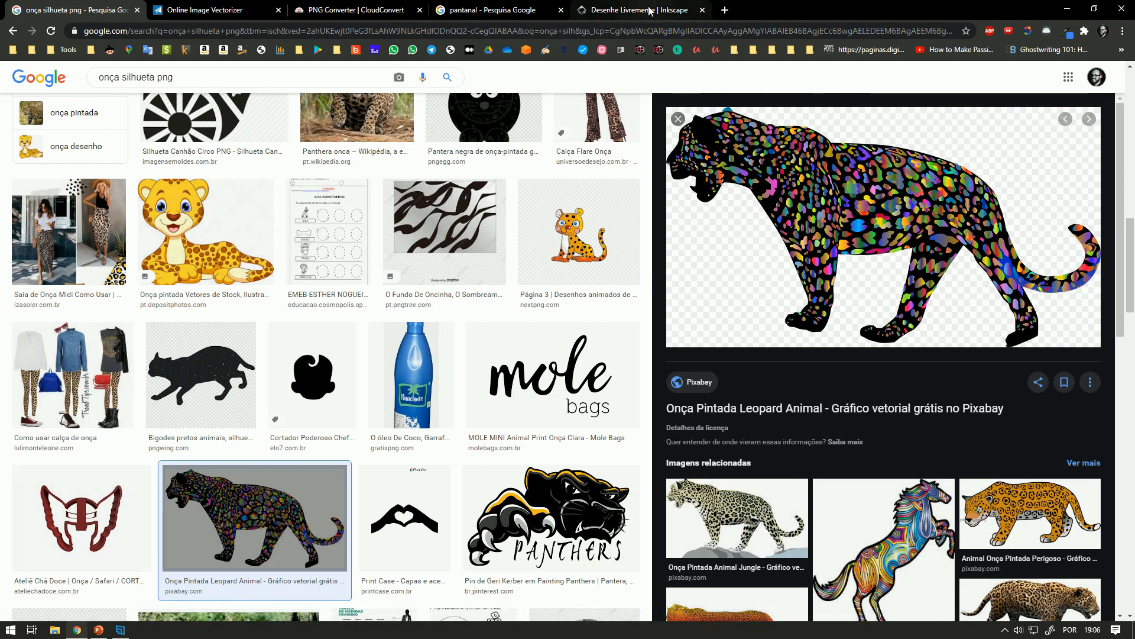
{"action": "left_click", "coordinate": [634, 18]}
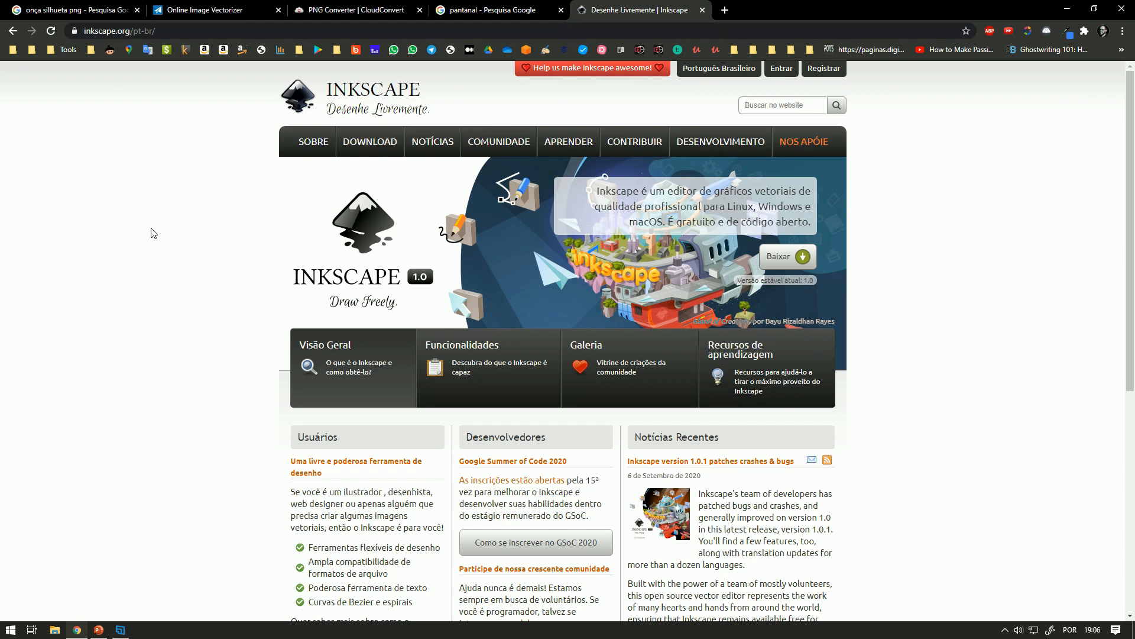
Step: Upload the onça picture from the Imagens folder to the Vectorizer website
{"action": "left_click", "coordinate": [96, 8]}
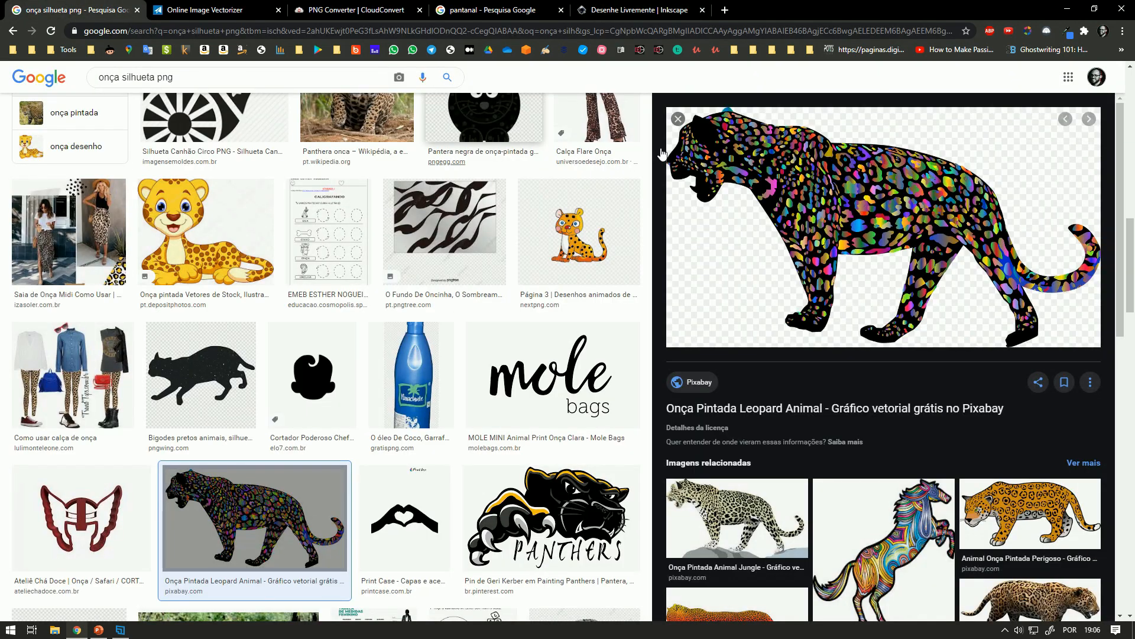
{"action": "key", "text": "ctrl+Tab"}
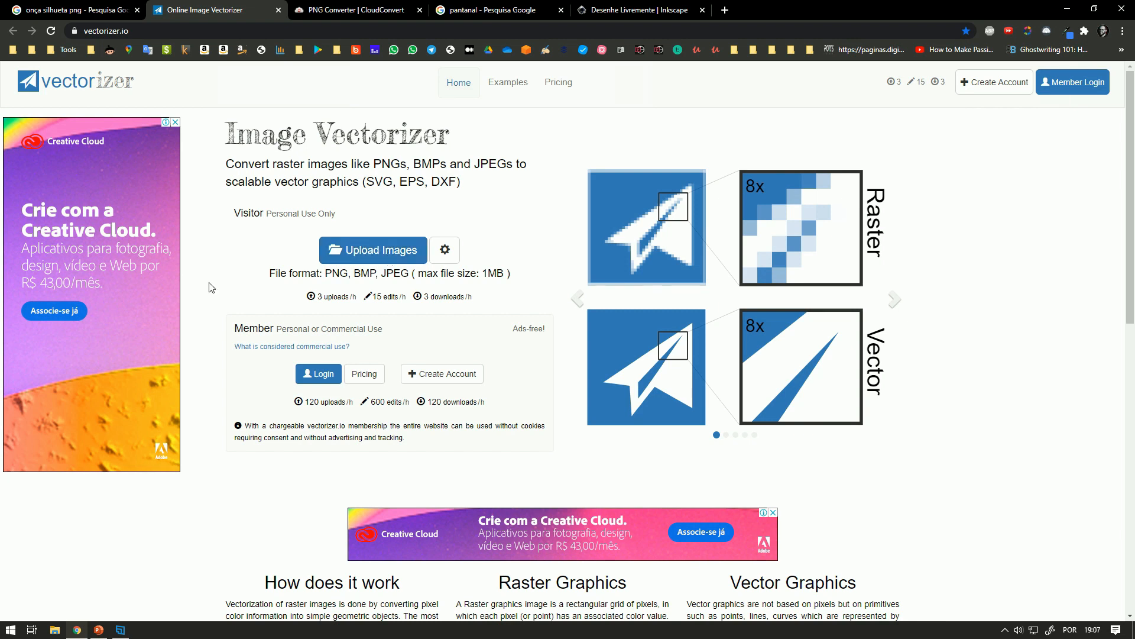
{"action": "left_click", "coordinate": [394, 255]}
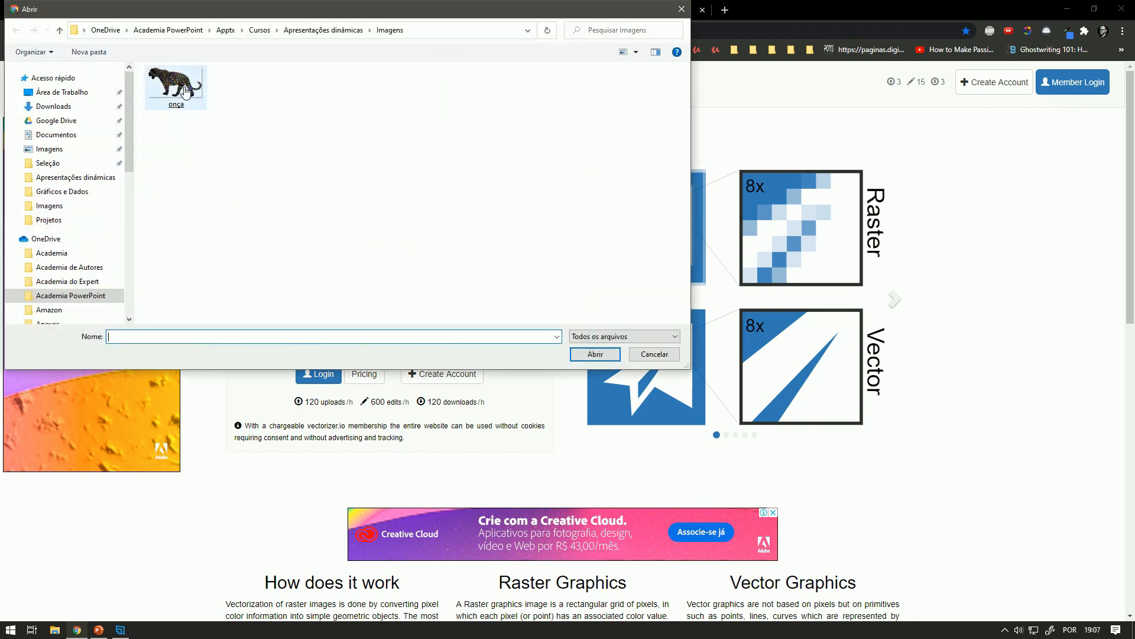
{"action": "double_click", "coordinate": [185, 90]}
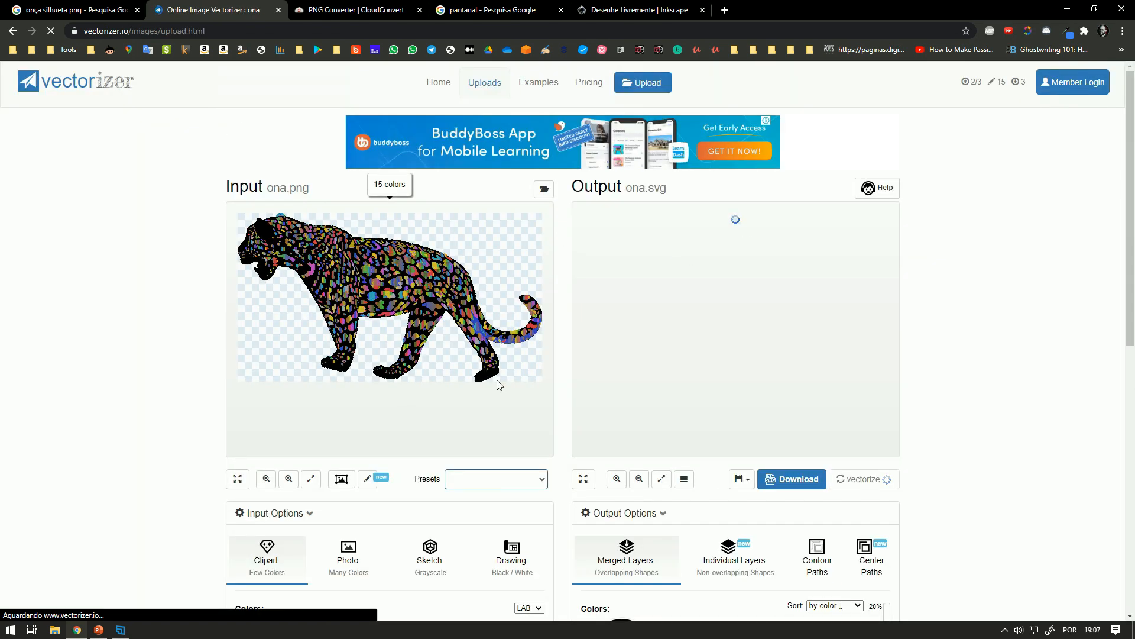
Step: Compare the edges and colour spots of the input picture with the vectorized output at close zoom
{"action": "scroll", "coordinate": [295, 221], "scroll_direction": "down", "scroll_amount": 1}
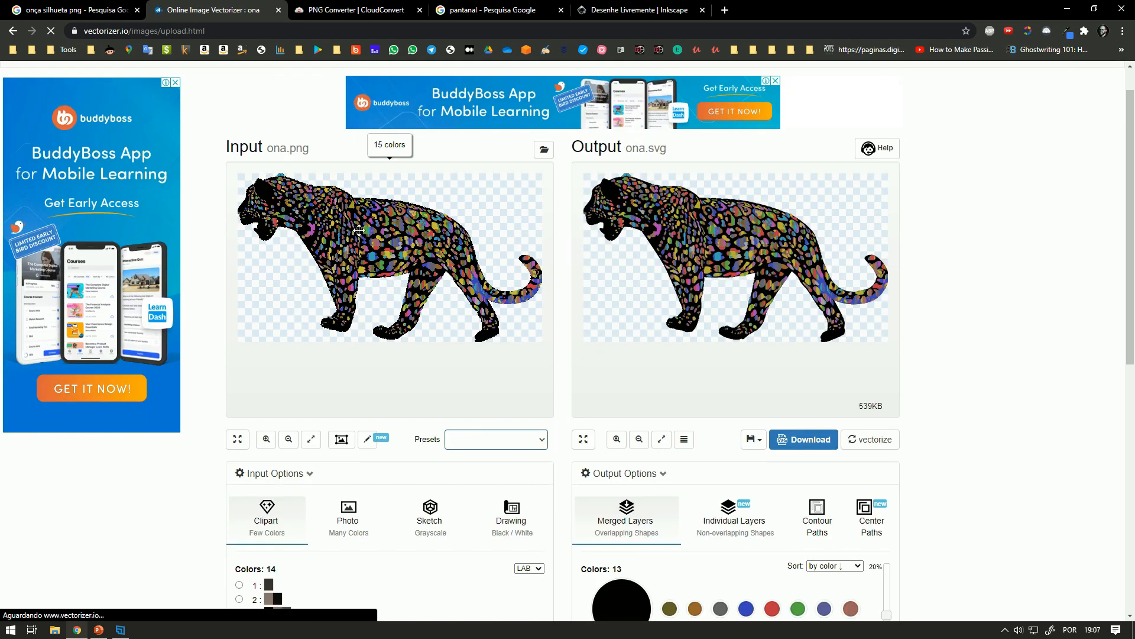
{"action": "scroll", "coordinate": [425, 242], "scroll_direction": "up", "scroll_amount": 2}
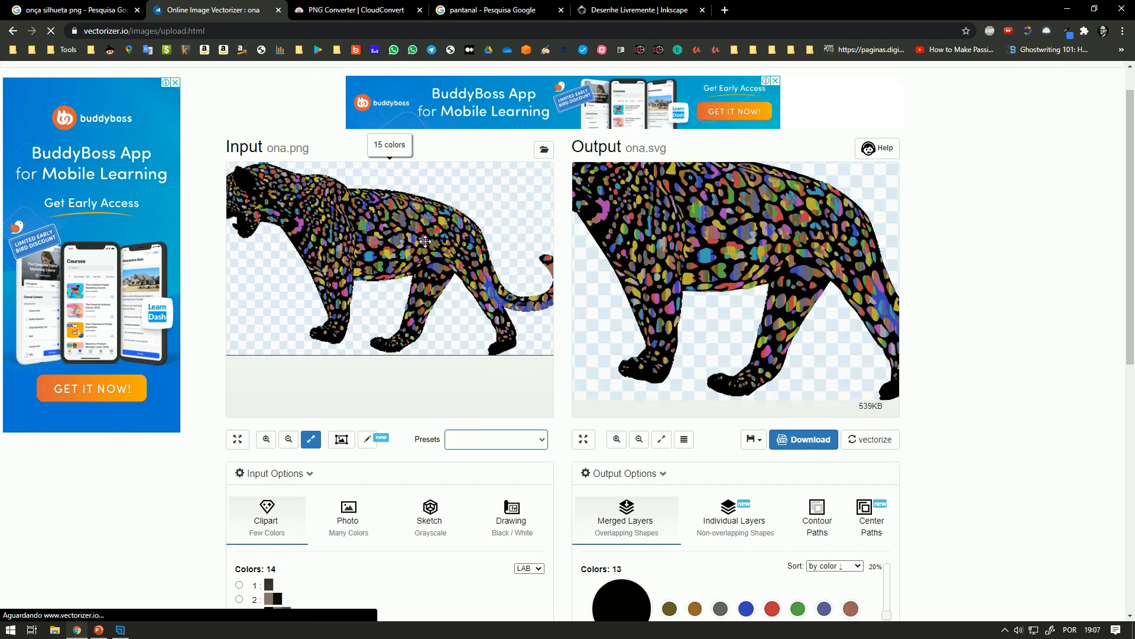
{"action": "scroll", "coordinate": [425, 242], "scroll_direction": "up", "scroll_amount": 5}
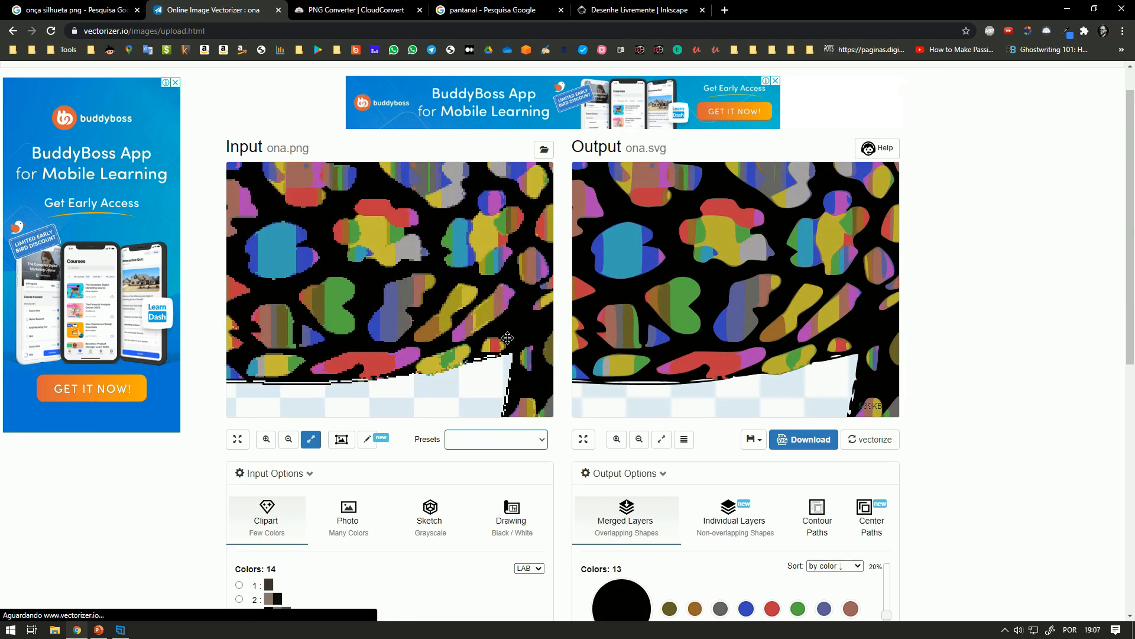
{"action": "scroll", "coordinate": [507, 338], "scroll_direction": "up", "scroll_amount": 5}
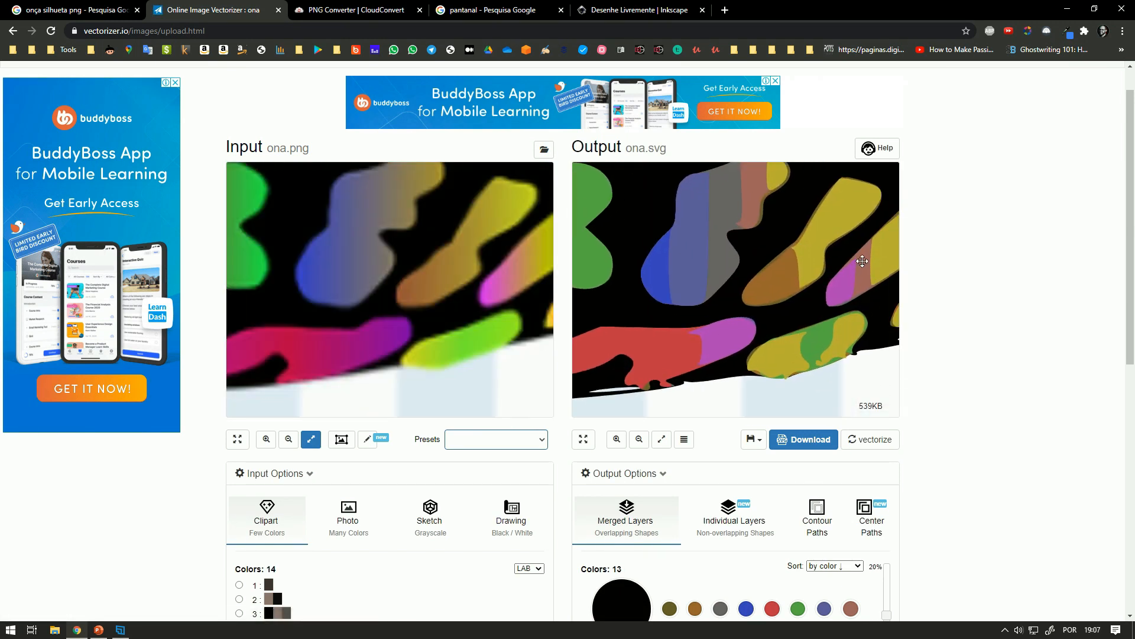
{"action": "left_click_drag", "start_coordinate": [466, 242], "coordinate": [451, 287]}
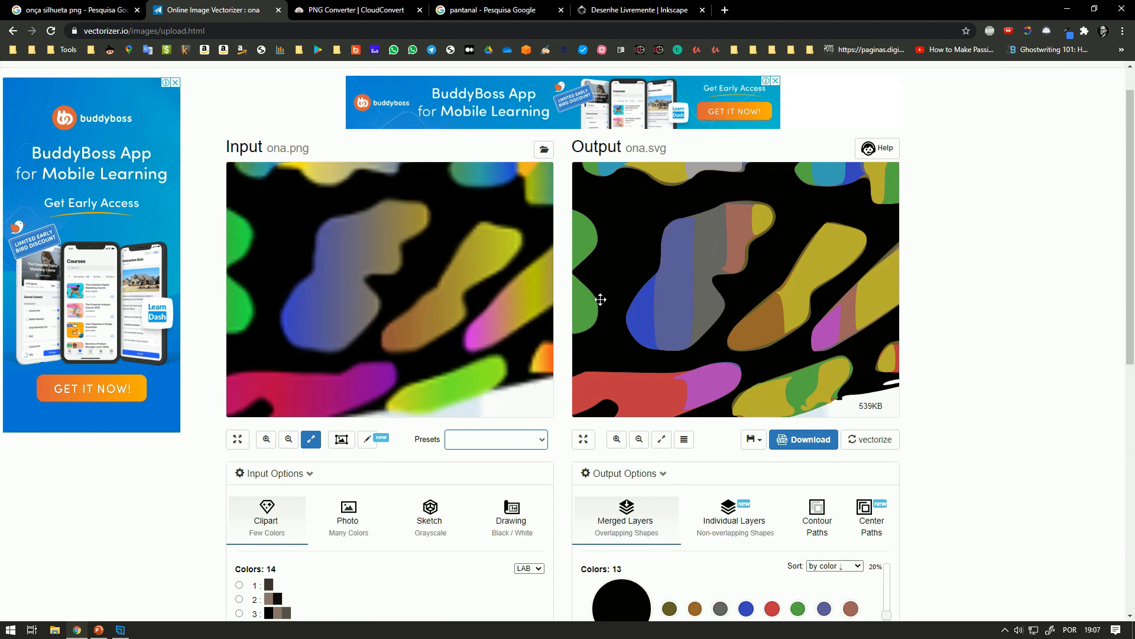
{"action": "scroll", "coordinate": [588, 296], "scroll_direction": "down", "scroll_amount": 3}
{"action": "scroll", "coordinate": [591, 297], "scroll_direction": "up", "scroll_amount": 5}
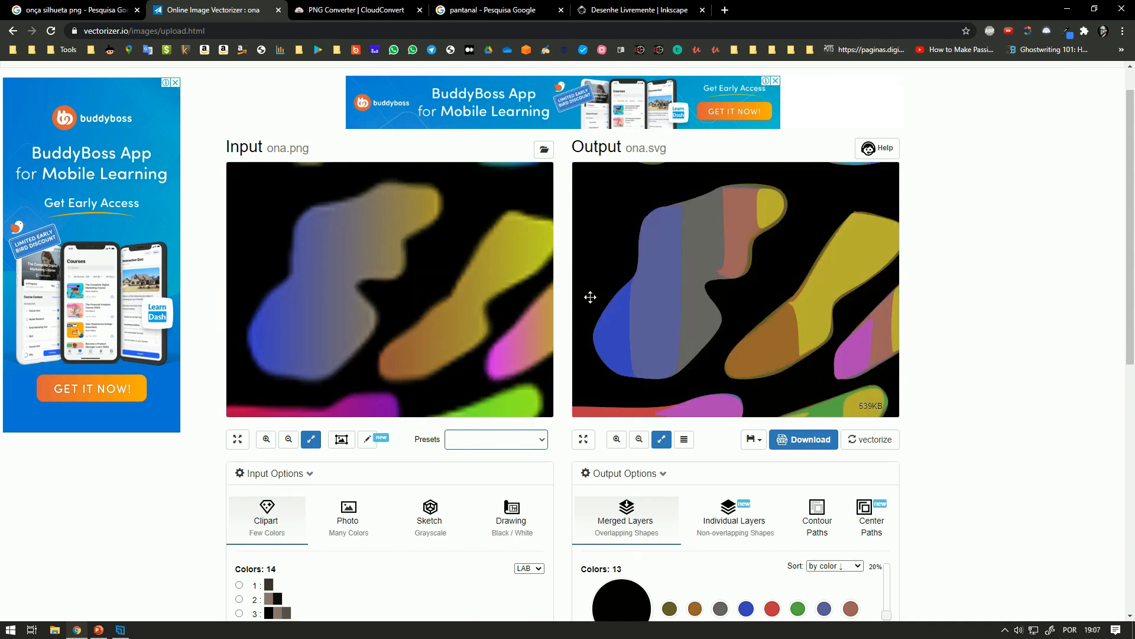
{"action": "scroll", "coordinate": [590, 296], "scroll_direction": "up", "scroll_amount": 2}
{"action": "left_click_drag", "start_coordinate": [709, 295], "coordinate": [667, 286]}
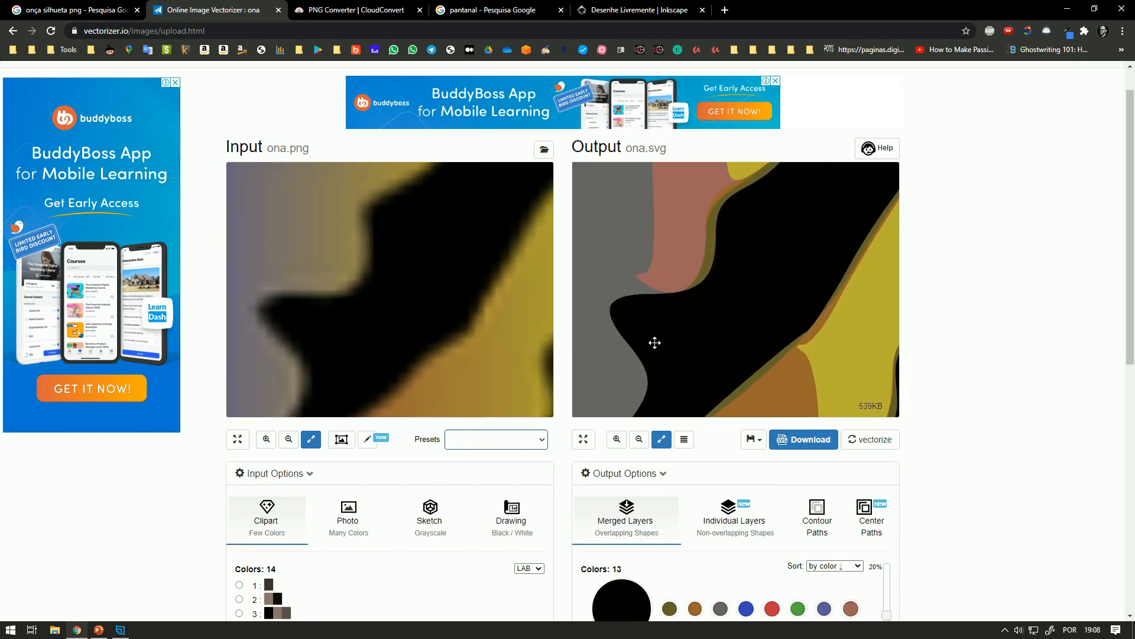
{"action": "scroll", "coordinate": [485, 302], "scroll_direction": "down", "scroll_amount": 3}
{"action": "scroll", "coordinate": [484, 302], "scroll_direction": "up", "scroll_amount": 3}
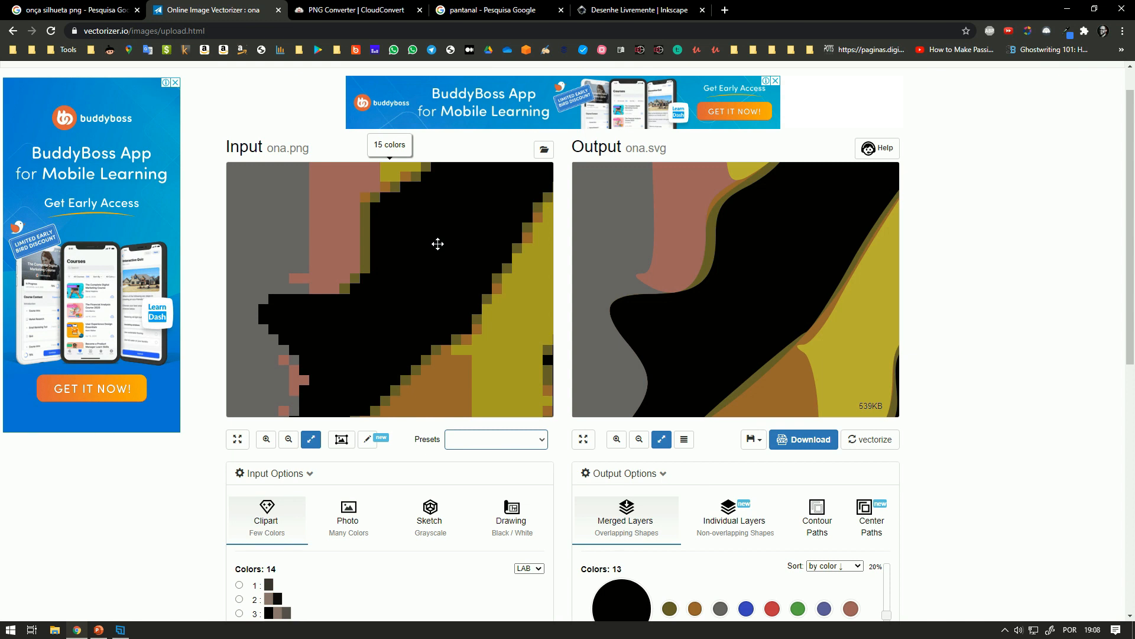
{"action": "scroll", "coordinate": [437, 244], "scroll_direction": "down", "scroll_amount": 5}
{"action": "scroll", "coordinate": [437, 244], "scroll_direction": "up", "scroll_amount": 5}
{"action": "scroll", "coordinate": [437, 243], "scroll_direction": "down", "scroll_amount": 10}
Step: Reduce the Clipart palette to 1 colour so the whole jaguar is vectorized as a plain silhouette
{"action": "scroll", "coordinate": [384, 485], "scroll_direction": "down", "scroll_amount": 2}
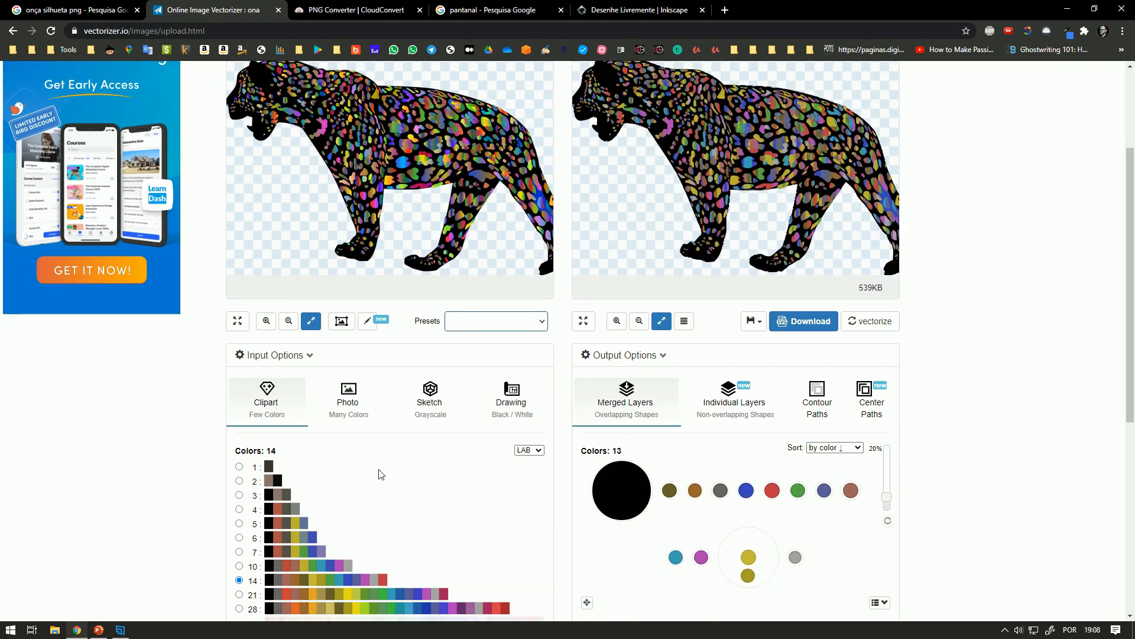
{"action": "scroll", "coordinate": [354, 439], "scroll_direction": "down", "scroll_amount": 1}
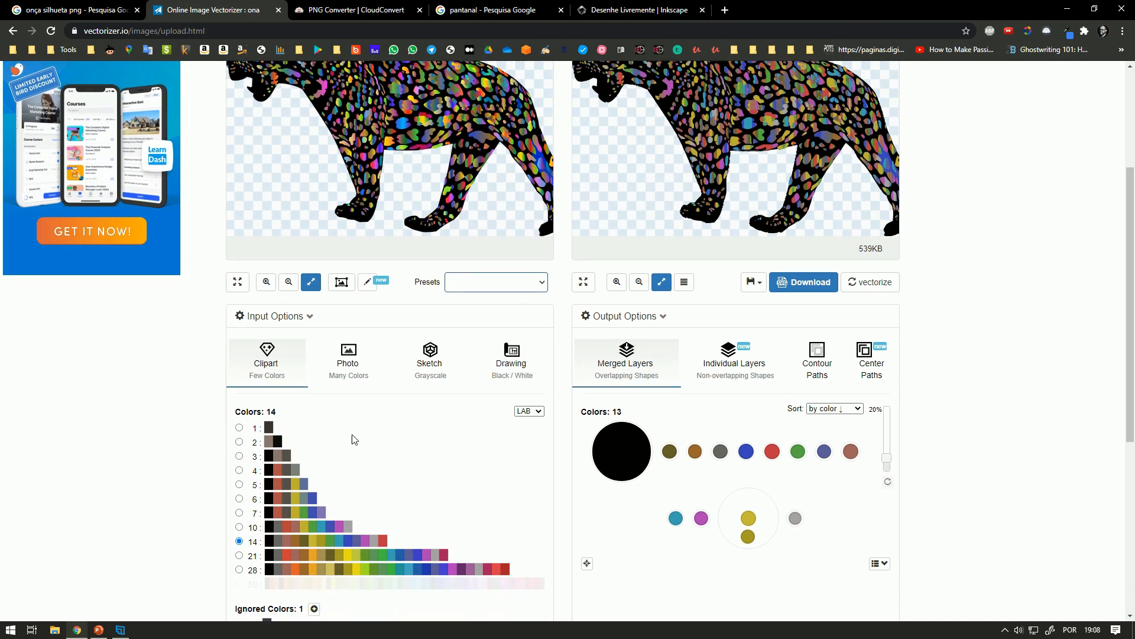
{"action": "scroll", "coordinate": [362, 423], "scroll_direction": "down", "scroll_amount": 1}
{"action": "scroll", "coordinate": [379, 474], "scroll_direction": "up", "scroll_amount": 2}
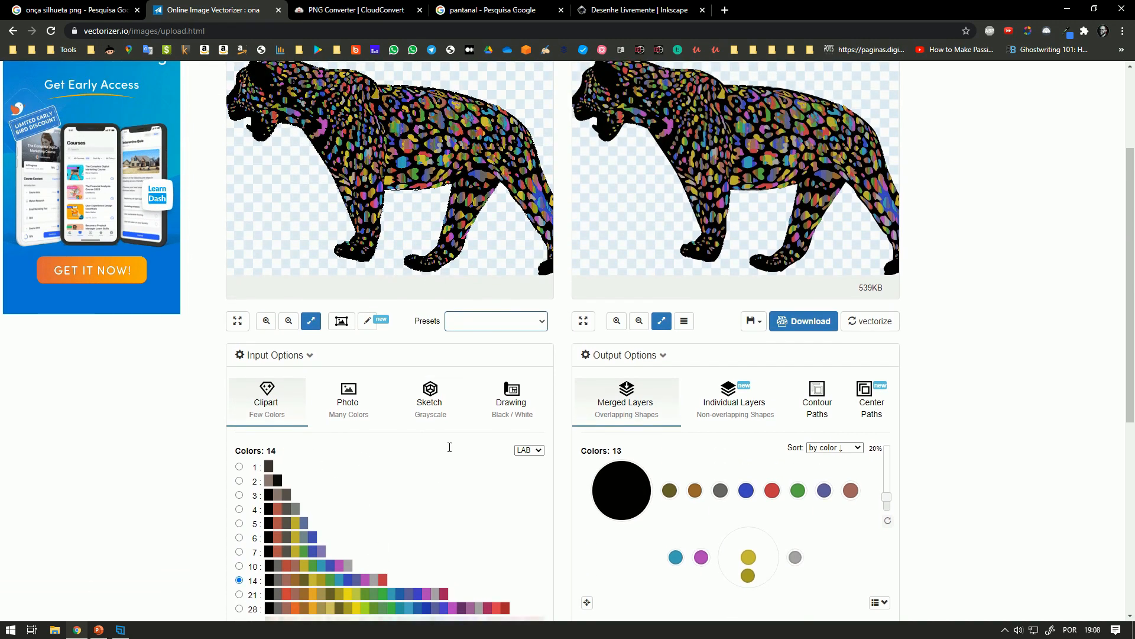
{"action": "scroll", "coordinate": [656, 192], "scroll_direction": "down", "scroll_amount": 3}
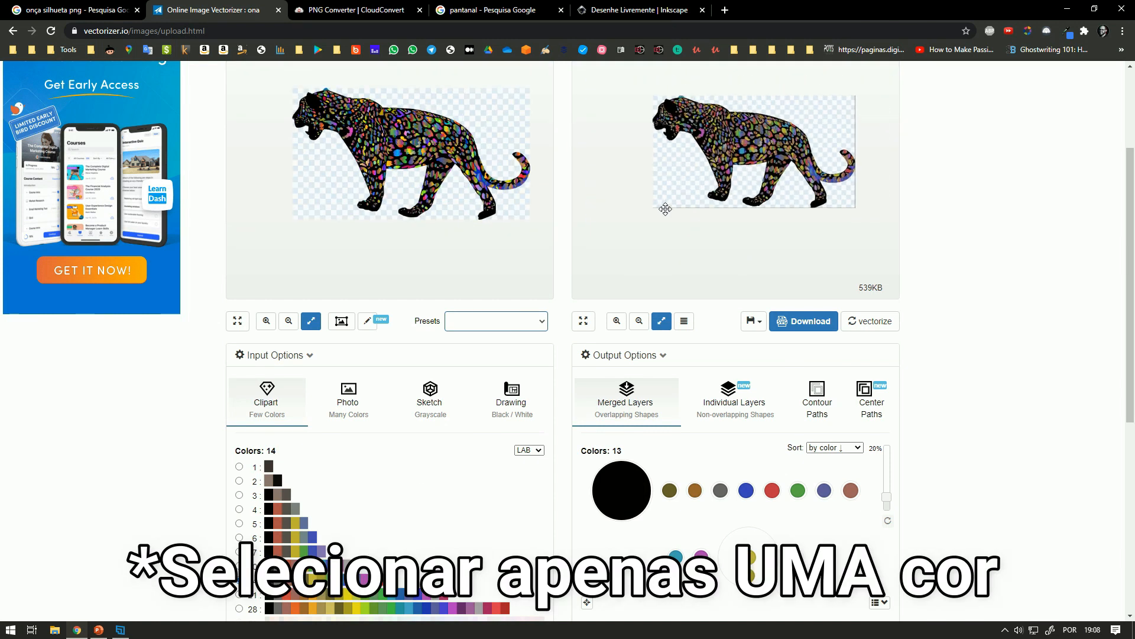
{"action": "scroll", "coordinate": [1029, 219], "scroll_direction": "up", "scroll_amount": 1}
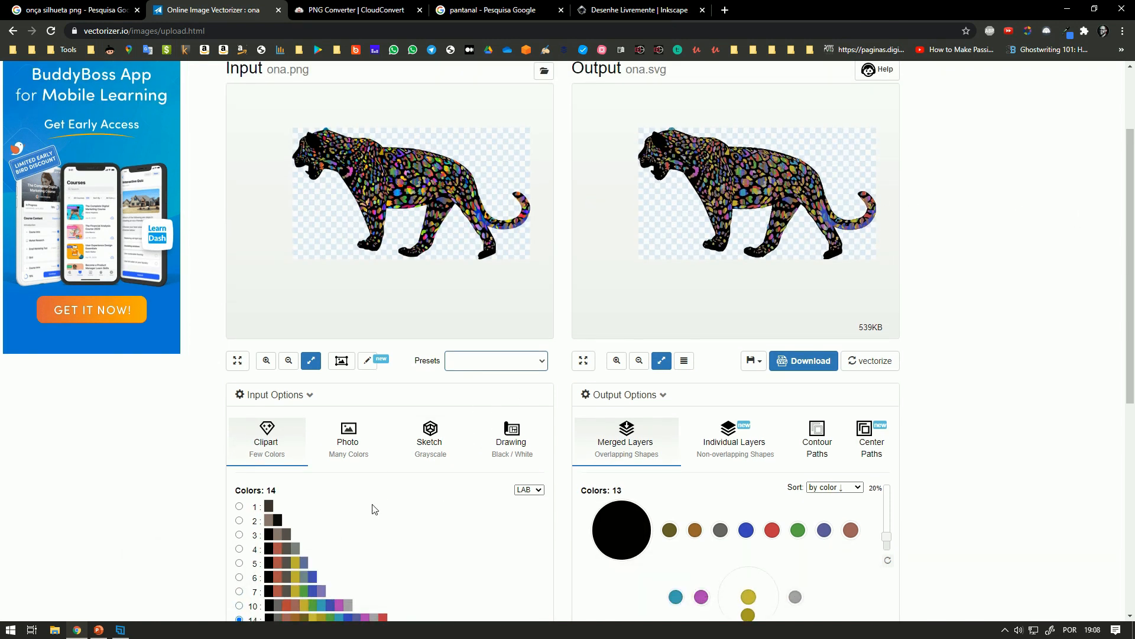
{"action": "left_click", "coordinate": [239, 507]}
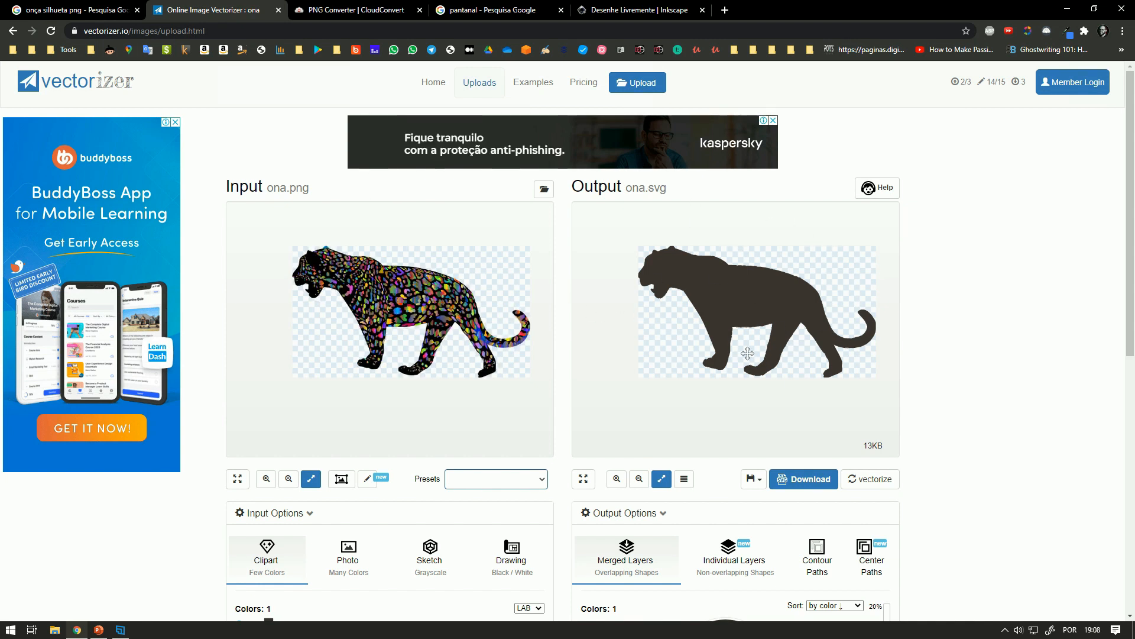
Step: Examine the single-colour silhouette's outline along the belly and legs at close zoom
{"action": "scroll", "coordinate": [791, 381], "scroll_direction": "up", "scroll_amount": 1}
{"action": "scroll", "coordinate": [791, 381], "scroll_direction": "up", "scroll_amount": 1}
{"action": "scroll", "coordinate": [790, 355], "scroll_direction": "down", "scroll_amount": 1}
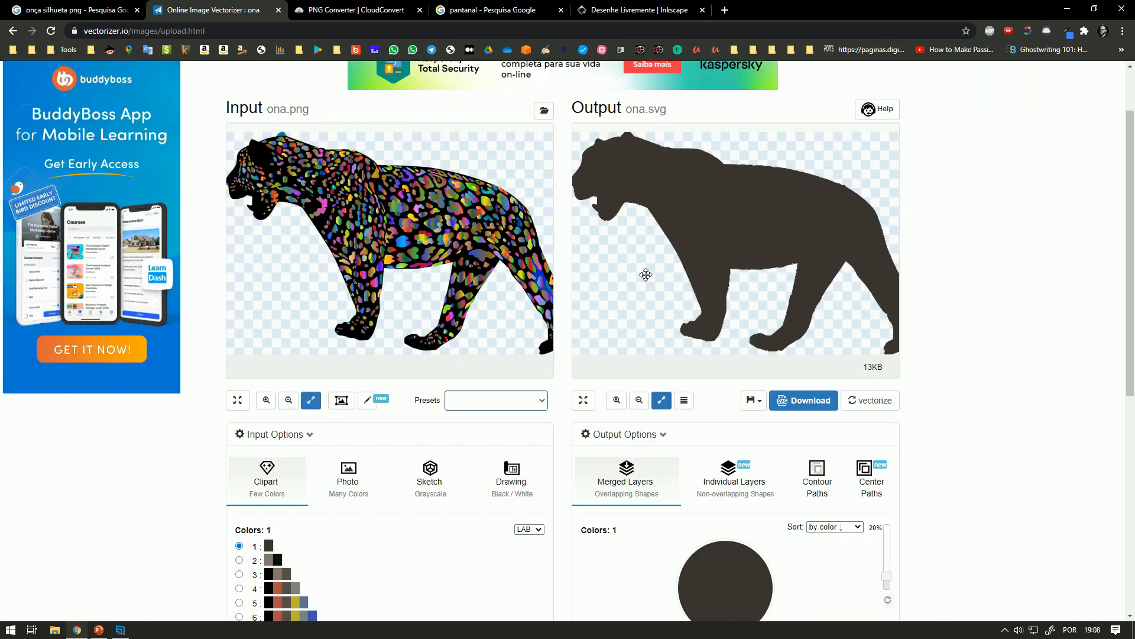
{"action": "scroll", "coordinate": [768, 309], "scroll_direction": "up", "scroll_amount": 5}
{"action": "left_click_drag", "start_coordinate": [806, 334], "coordinate": [773, 250]}
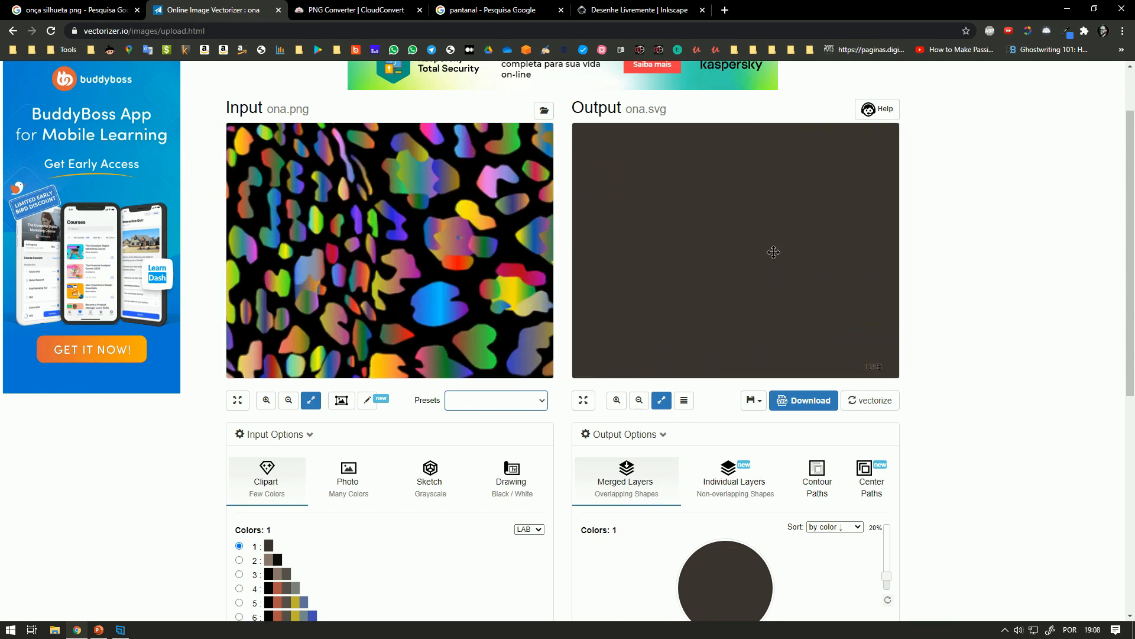
{"action": "scroll", "coordinate": [728, 252], "scroll_direction": "up", "scroll_amount": 1}
{"action": "scroll", "coordinate": [684, 271], "scroll_direction": "up", "scroll_amount": 3}
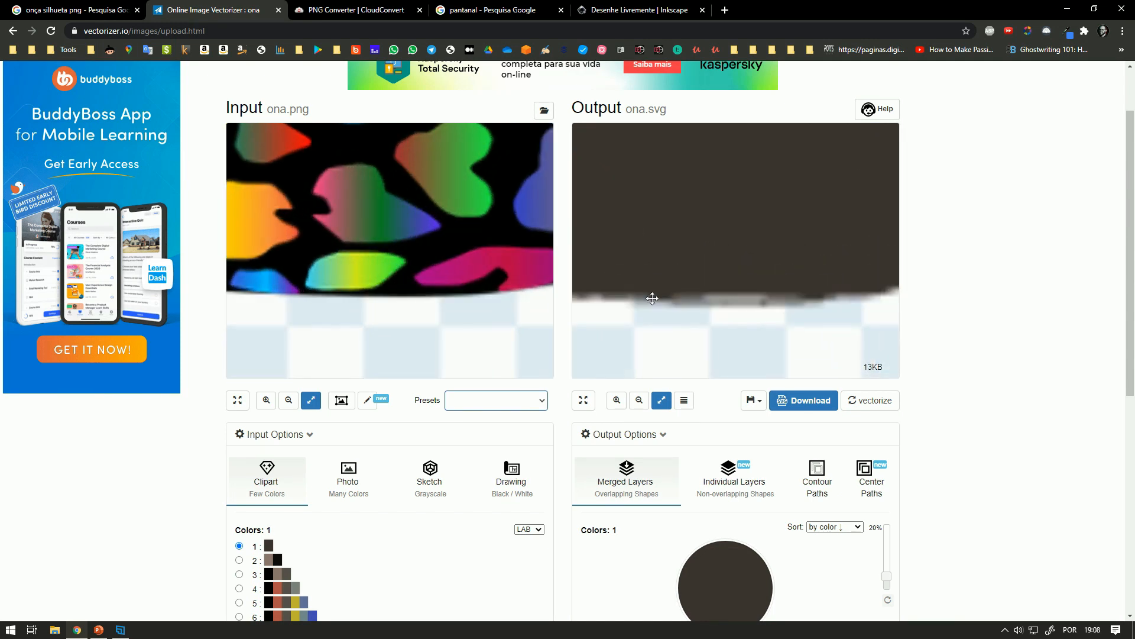
{"action": "scroll", "coordinate": [712, 284], "scroll_direction": "down", "scroll_amount": 7}
{"action": "scroll", "coordinate": [724, 287], "scroll_direction": "up", "scroll_amount": 2}
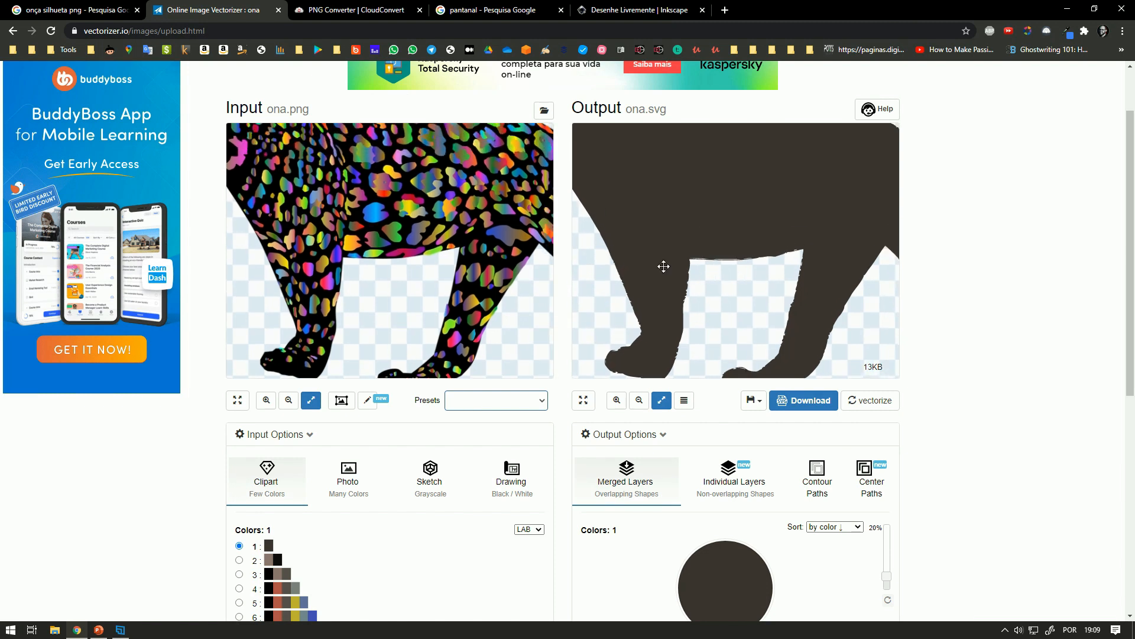
{"action": "scroll", "coordinate": [430, 179], "scroll_direction": "up", "scroll_amount": 1}
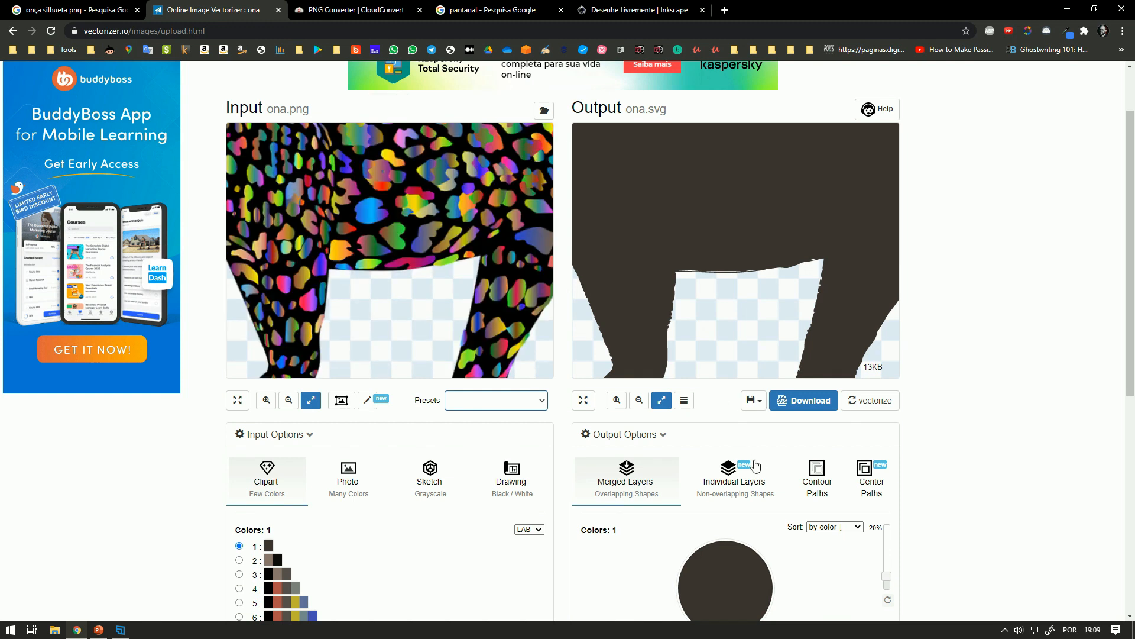
Step: Set the output to Individual Layers and check the silhouette's outline along the belly and legs
{"action": "scroll", "coordinate": [751, 450], "scroll_direction": "down", "scroll_amount": 1}
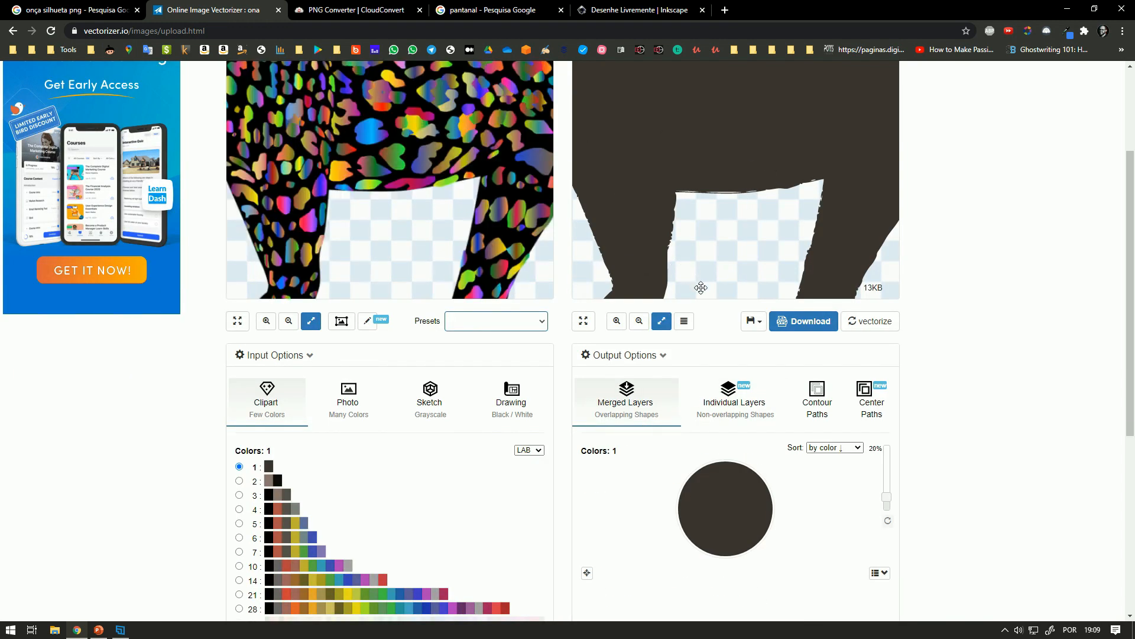
{"action": "scroll", "coordinate": [701, 288], "scroll_direction": "down", "scroll_amount": 1}
{"action": "left_click", "coordinate": [734, 408]}
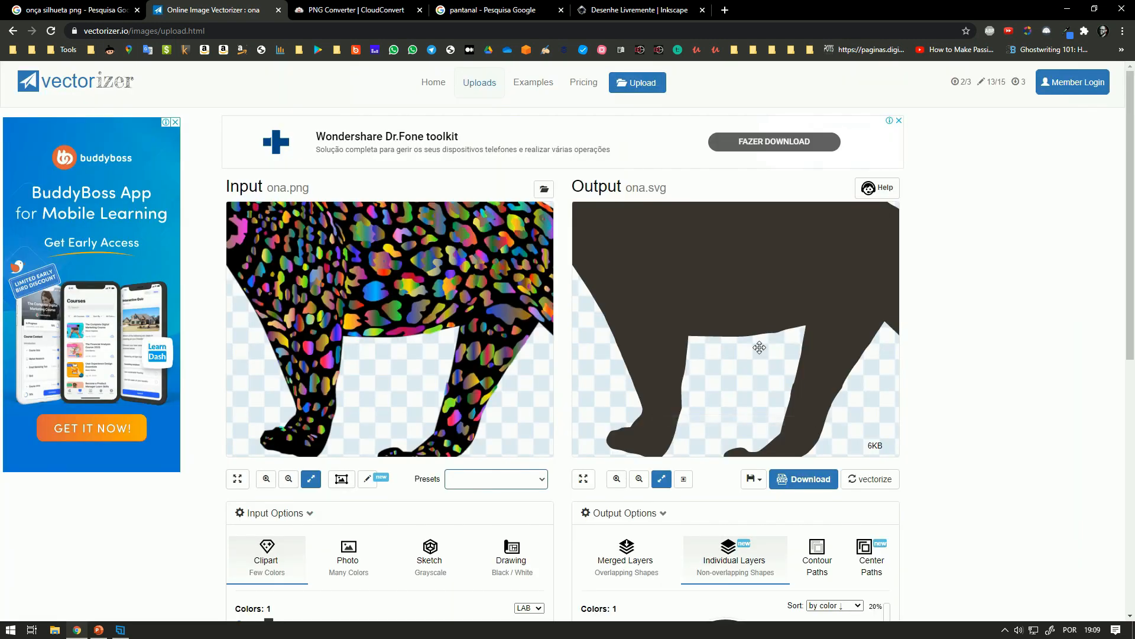
{"action": "scroll", "coordinate": [755, 347], "scroll_direction": "down", "scroll_amount": 1}
{"action": "scroll", "coordinate": [739, 353], "scroll_direction": "up", "scroll_amount": 2}
{"action": "scroll", "coordinate": [705, 350], "scroll_direction": "down", "scroll_amount": 1}
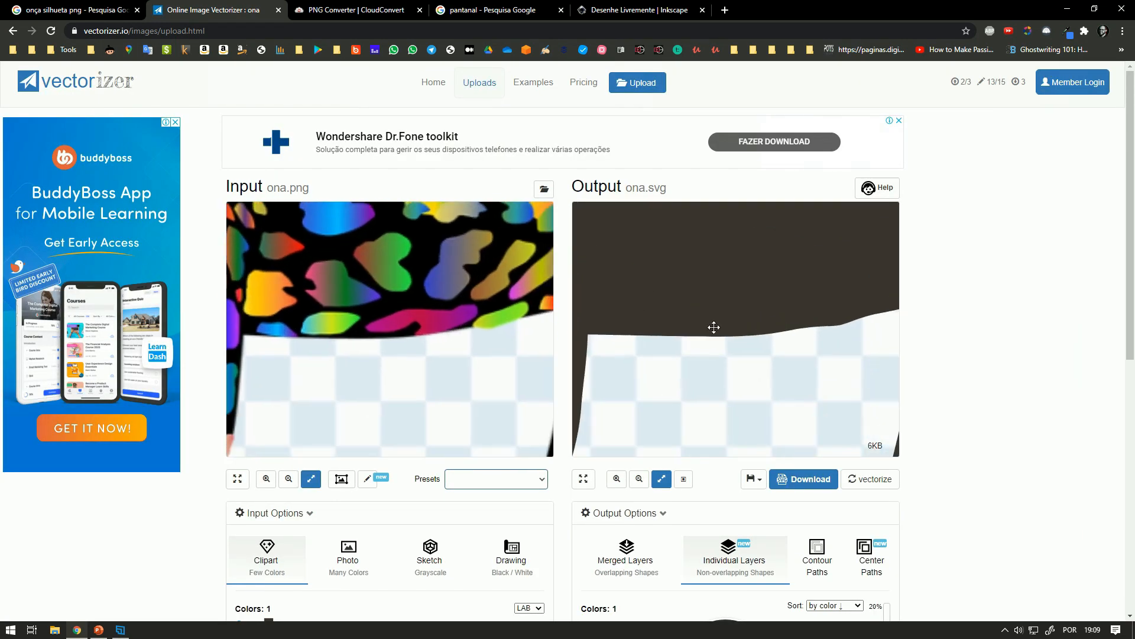
{"action": "scroll", "coordinate": [733, 331], "scroll_direction": "down", "scroll_amount": 1}
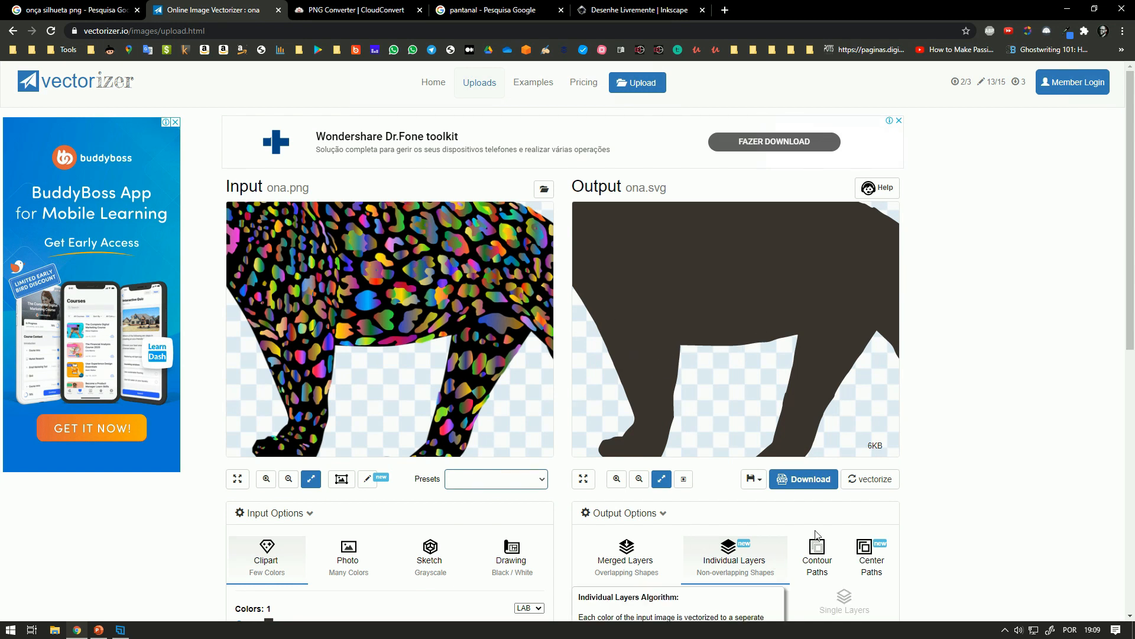
Step: Request the silhouette download and complete the image check by selecting the three elephant pictures
{"action": "left_click", "coordinate": [809, 480]}
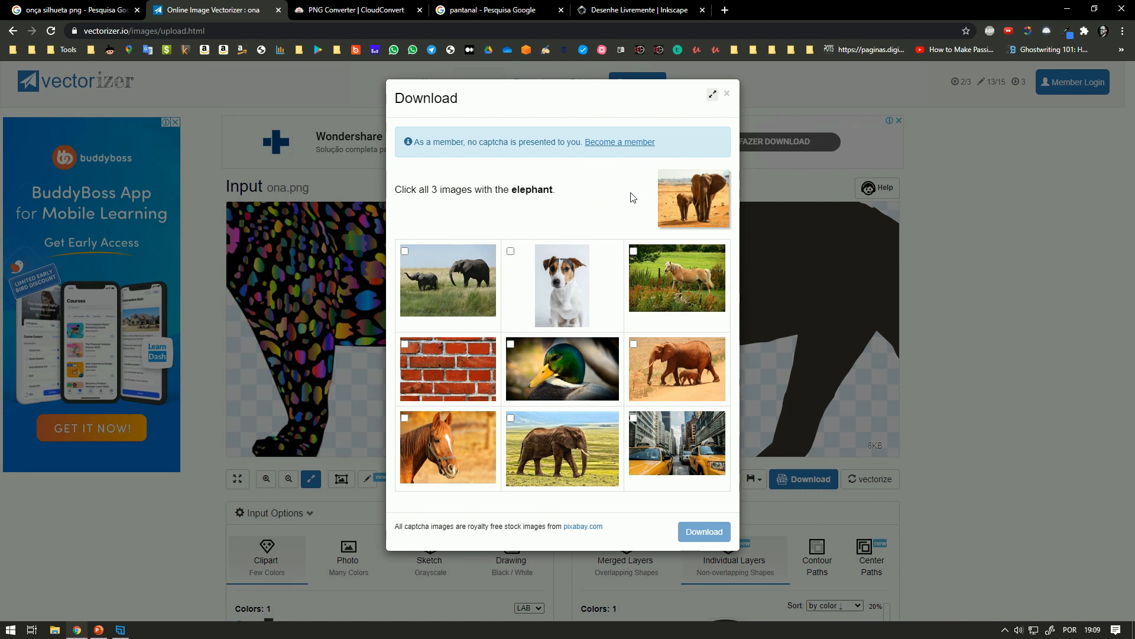
{"action": "left_click", "coordinate": [407, 251]}
{"action": "left_click", "coordinate": [562, 449]}
{"action": "left_click", "coordinate": [677, 370]}
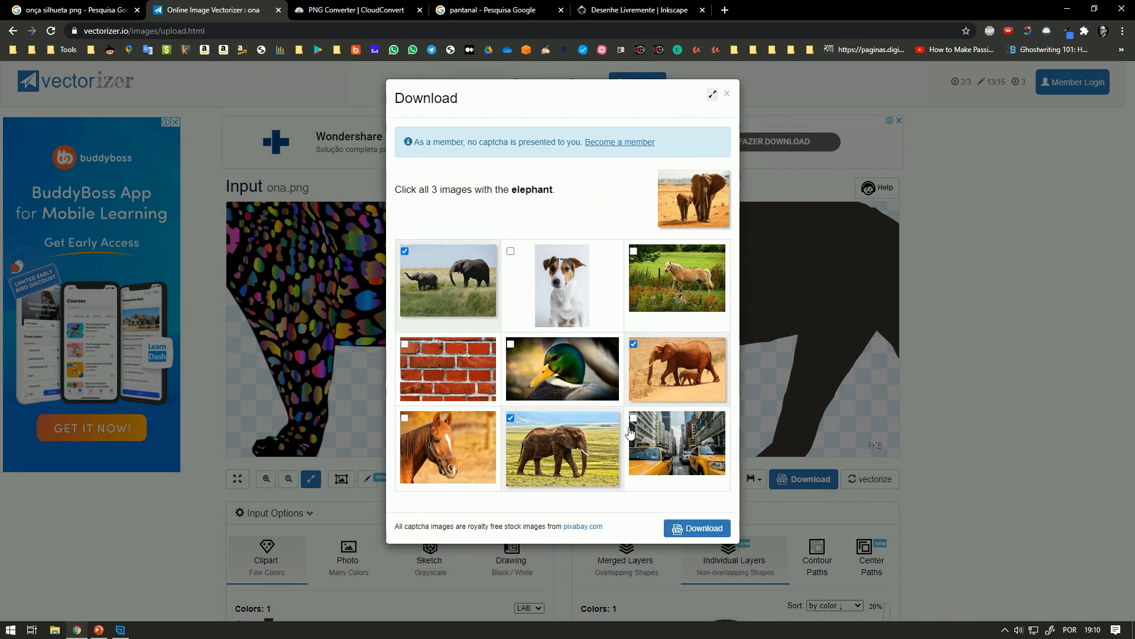
{"action": "left_click", "coordinate": [706, 532]}
Step: Save the vectorized silhouette as Onça in Scalable Vector Graphics format in the Imagens folder
{"action": "type", "text": "Onça"}
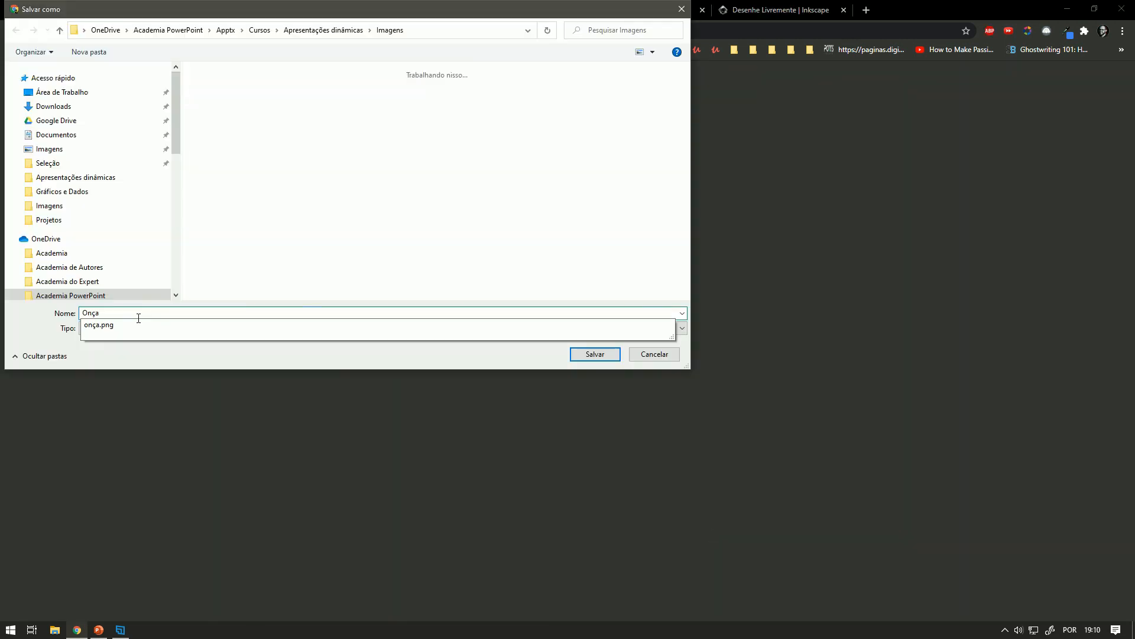
{"action": "left_click", "coordinate": [307, 350]}
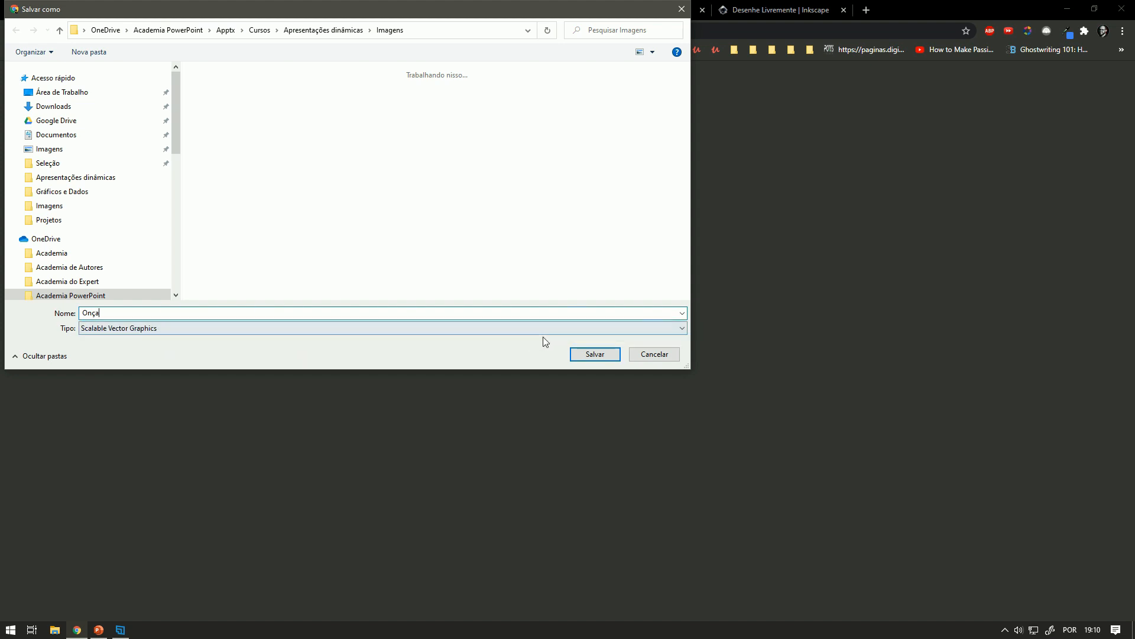
{"action": "left_click", "coordinate": [609, 353]}
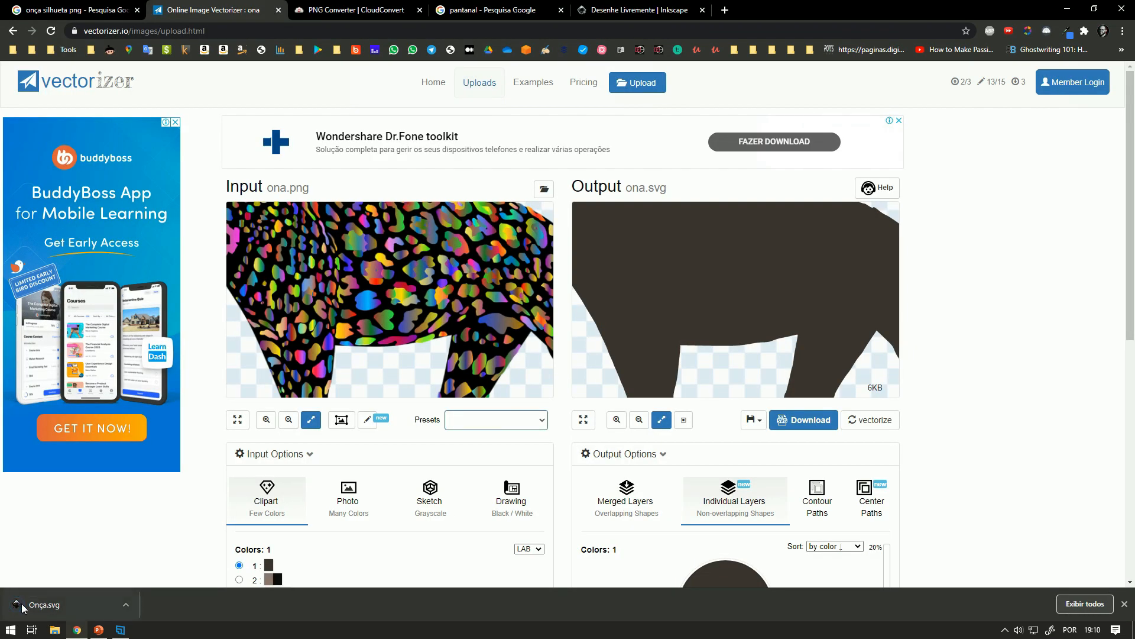
Step: Insert Onça.svg on slide 2 of the Pantanal presentation in PowerPoint and ungroup it into a Microsoft Office drawing object
{"action": "left_click_drag", "start_coordinate": [24, 608], "coordinate": [423, 365]}
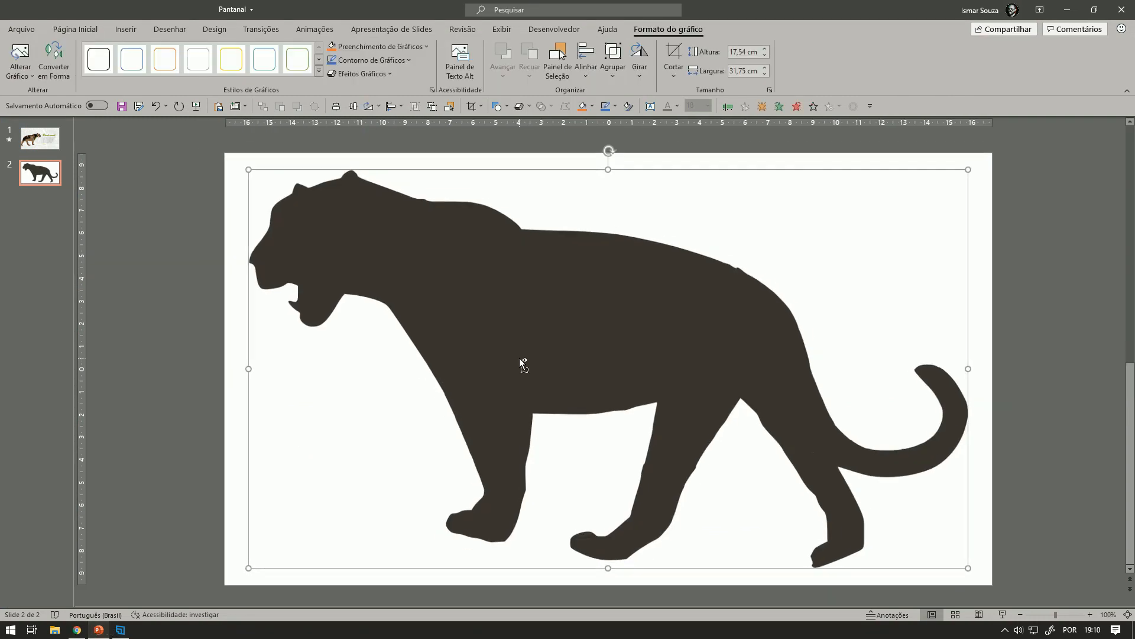
{"action": "right_click", "coordinate": [461, 320]}
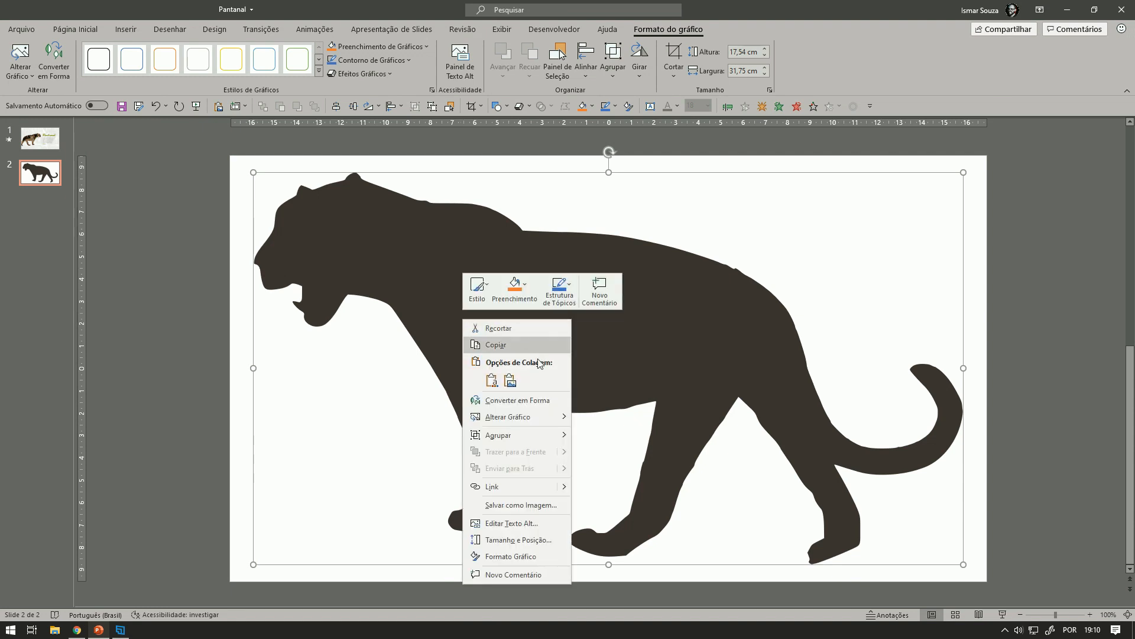
{"action": "mouse_move", "coordinate": [555, 435]}
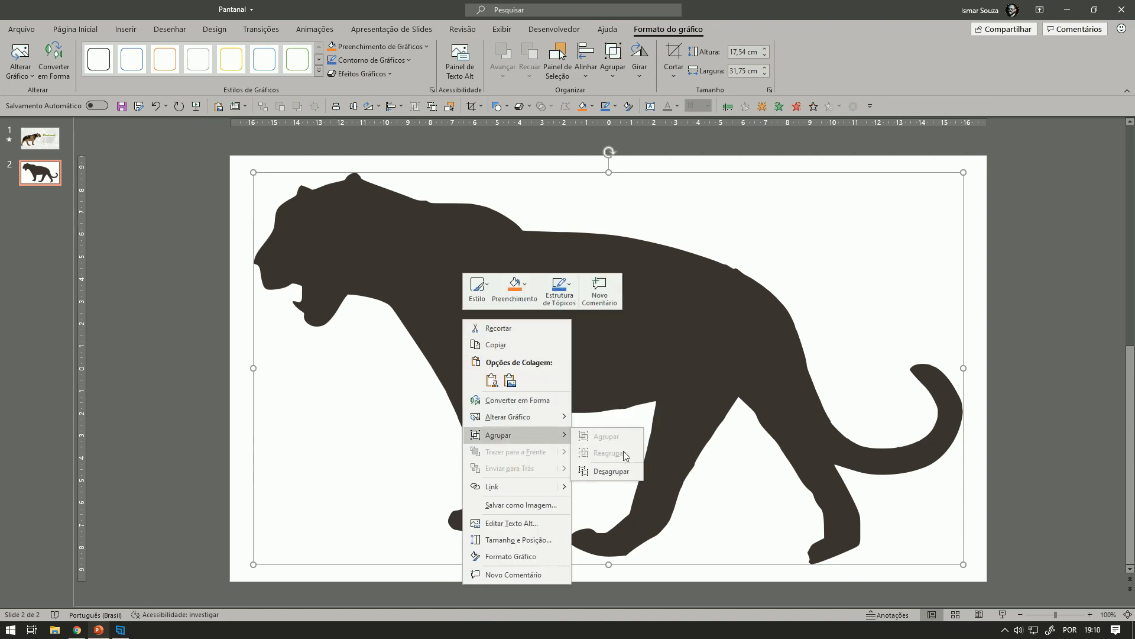
{"action": "left_click", "coordinate": [619, 472]}
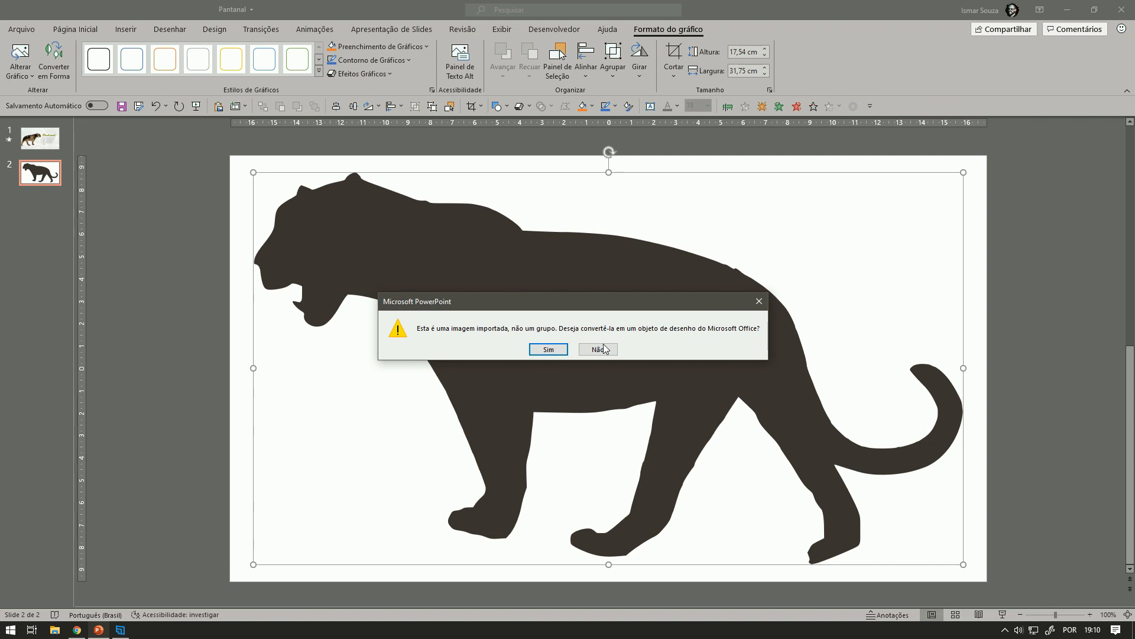
{"action": "left_click", "coordinate": [548, 349]}
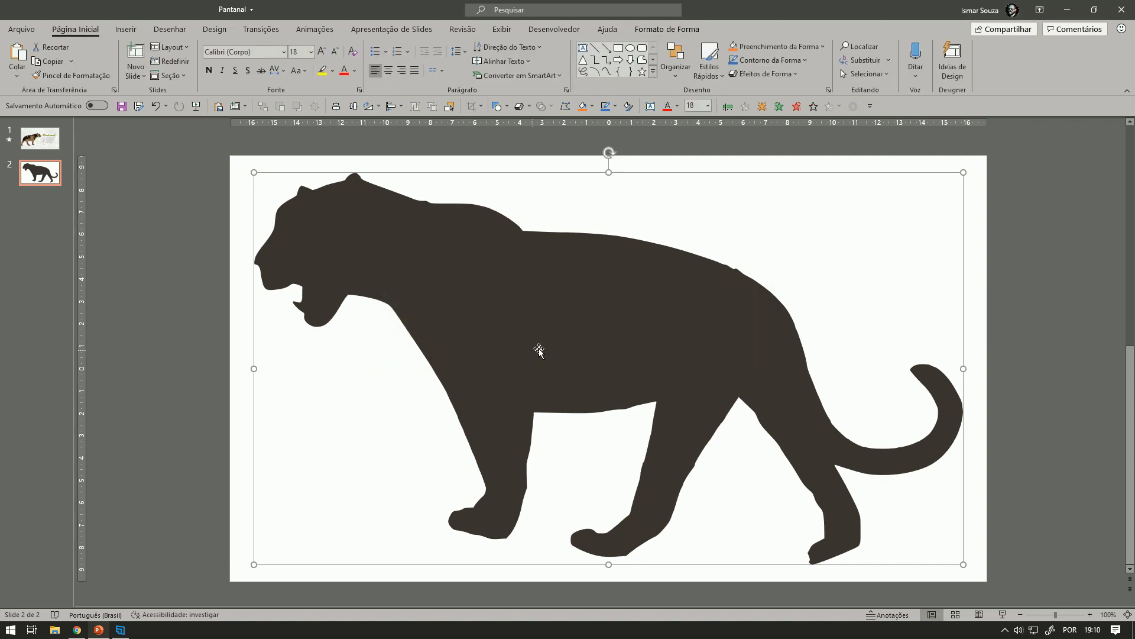
Step: Display the converted silhouette's edit points to examine its outline, then reposition the shape inside the slide
{"action": "right_click", "coordinate": [568, 300]}
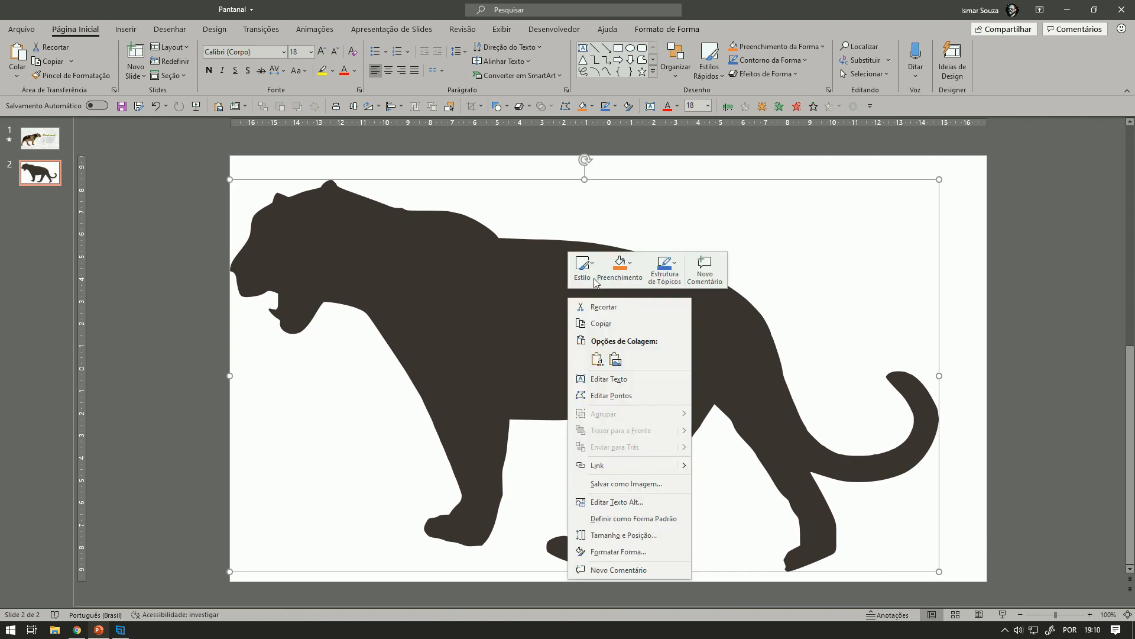
{"action": "left_click", "coordinate": [630, 396]}
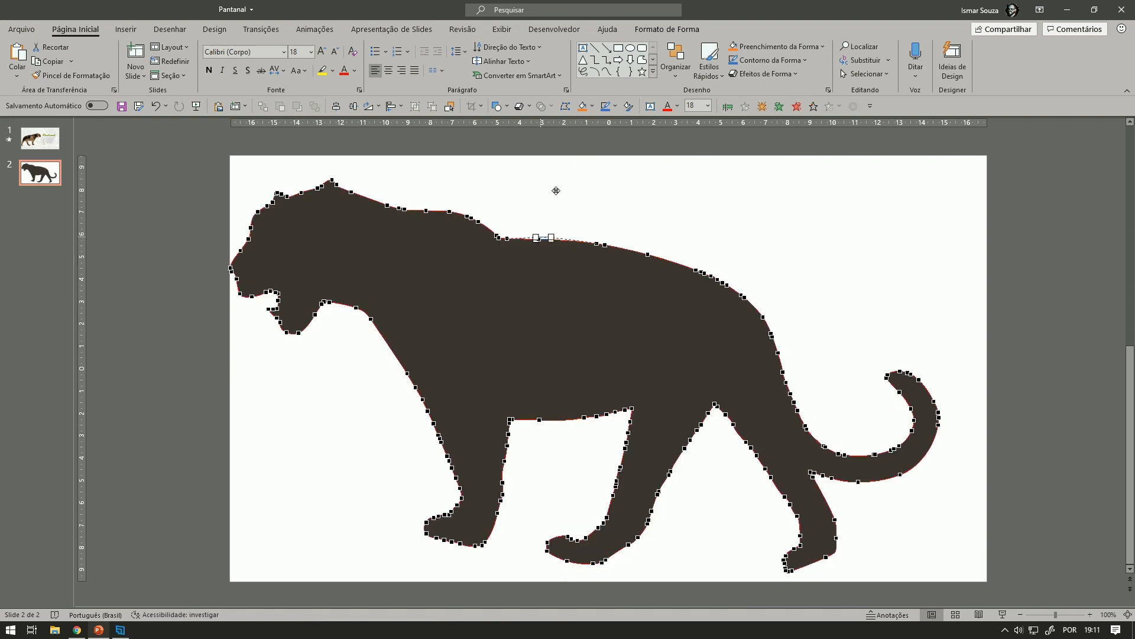
{"action": "left_click_drag", "start_coordinate": [556, 190], "coordinate": [556, 188]}
{"action": "key", "text": "ctrl+z"}
{"action": "scroll", "coordinate": [763, 258], "scroll_direction": "down", "scroll_amount": 4}
{"action": "left_click", "coordinate": [614, 335]}
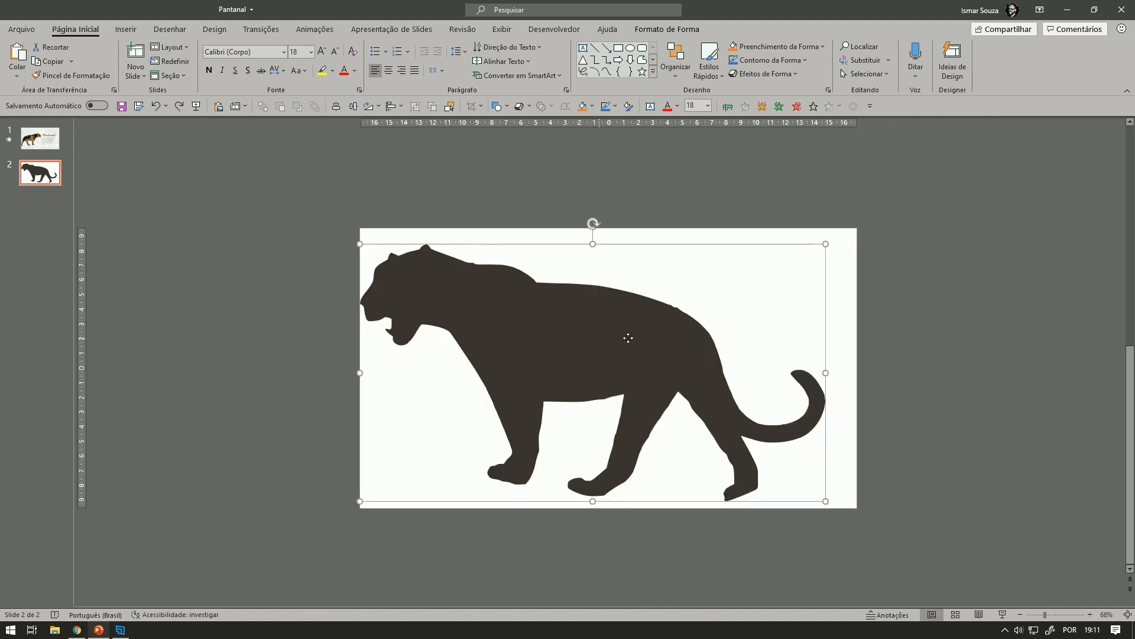
{"action": "left_click_drag", "start_coordinate": [598, 337], "coordinate": [609, 334]}
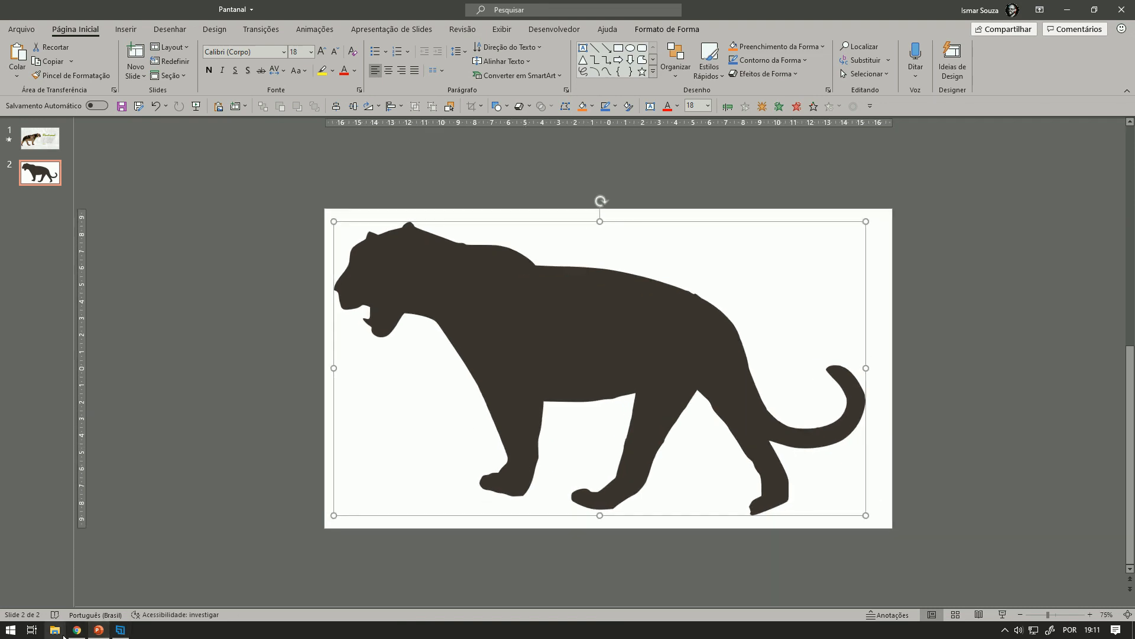
Step: Switch to the CloudConvert SVG Converter in the browser and load Onça.svg as the file to convert
{"action": "left_click", "coordinate": [77, 630]}
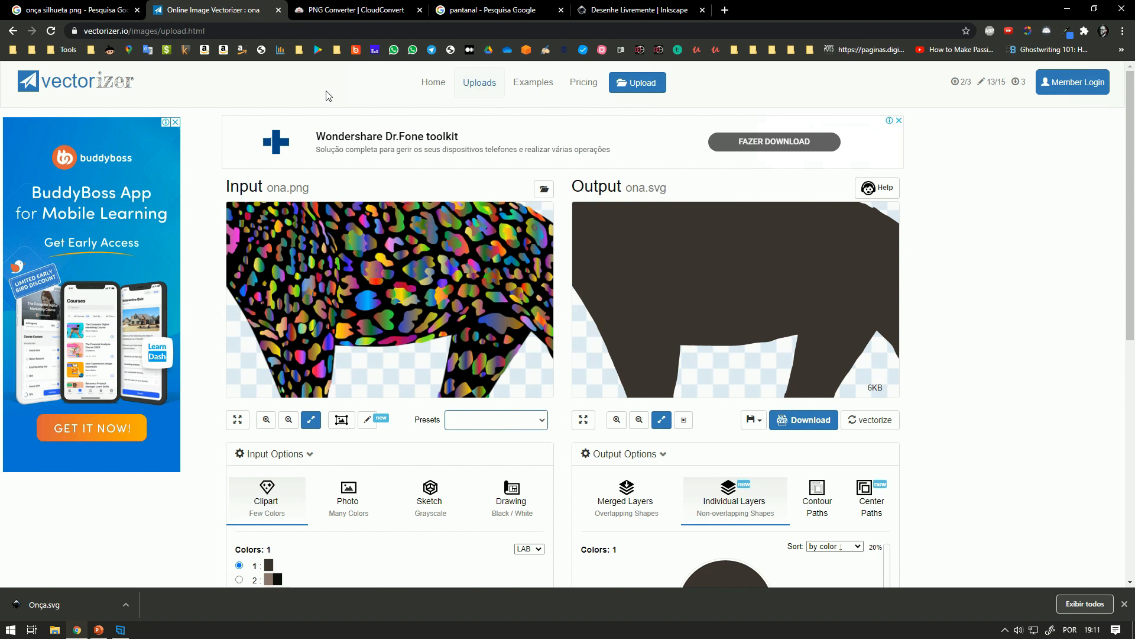
{"action": "key", "text": "ctrl+Tab"}
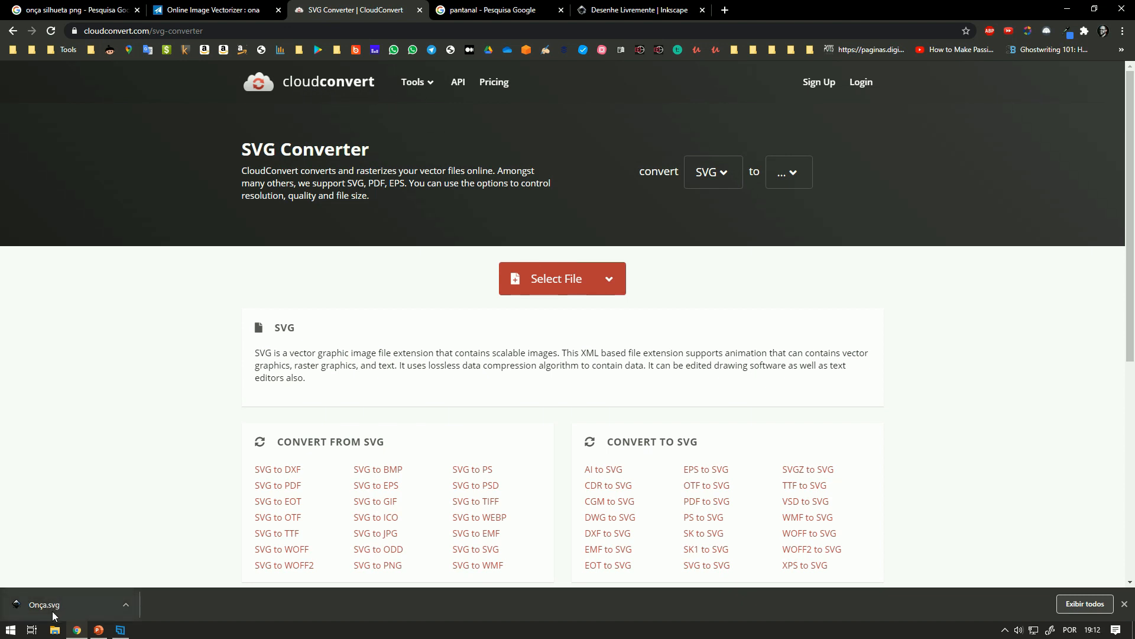
{"action": "left_click_drag", "start_coordinate": [52, 611], "coordinate": [96, 581]}
{"action": "left_click_drag", "start_coordinate": [256, 486], "coordinate": [440, 314]}
{"action": "left_click_drag", "start_coordinate": [572, 274], "coordinate": [571, 277]}
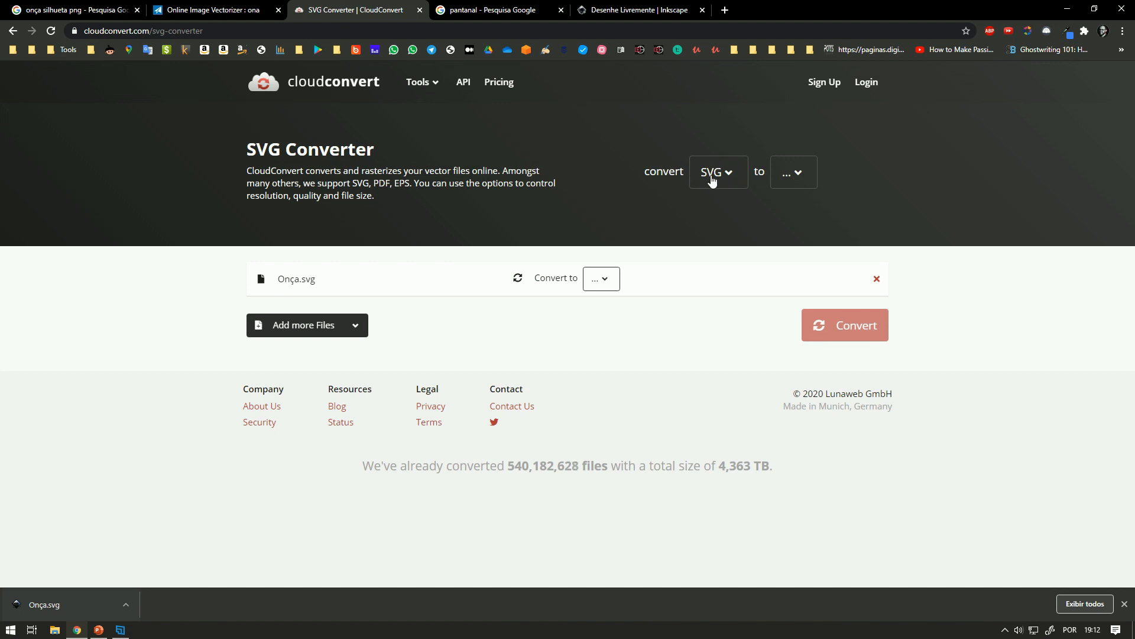
Step: Convert Onça.svg to the WMF vector format and save the result as Onça.wmf
{"action": "left_click", "coordinate": [795, 174]}
{"action": "mouse_move", "coordinate": [671, 275]}
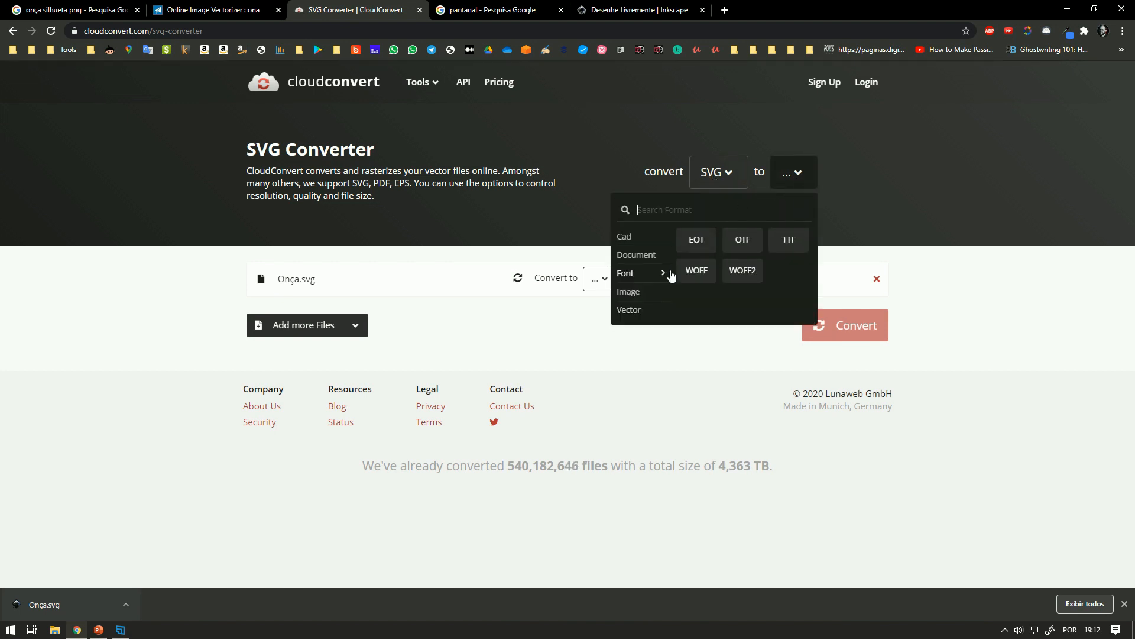
{"action": "mouse_move", "coordinate": [634, 316]}
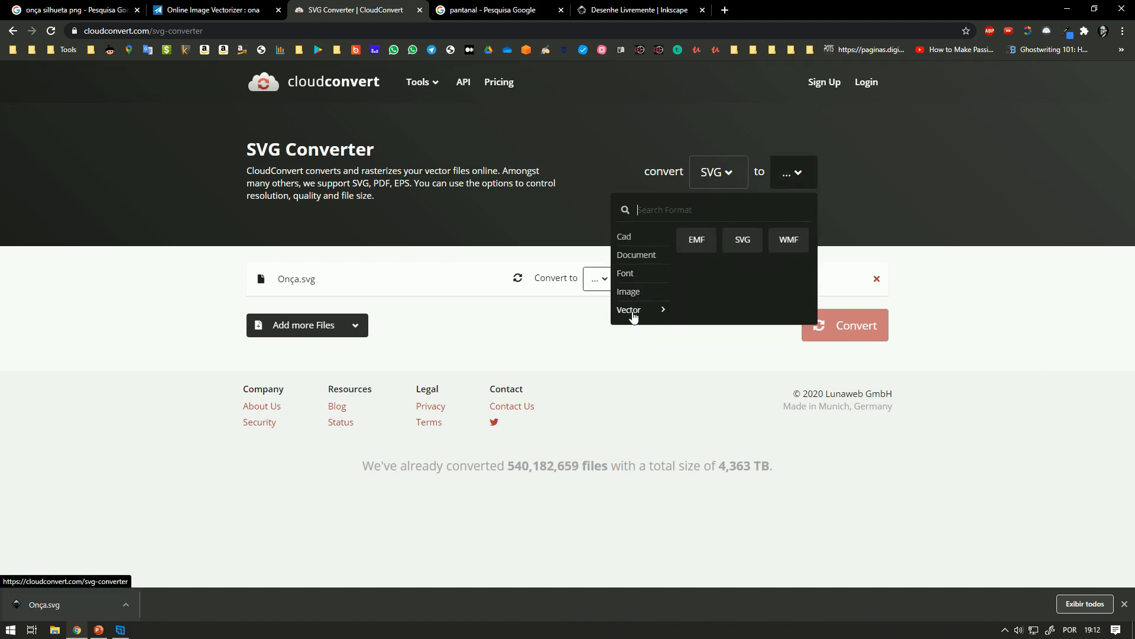
{"action": "left_click", "coordinate": [788, 243]}
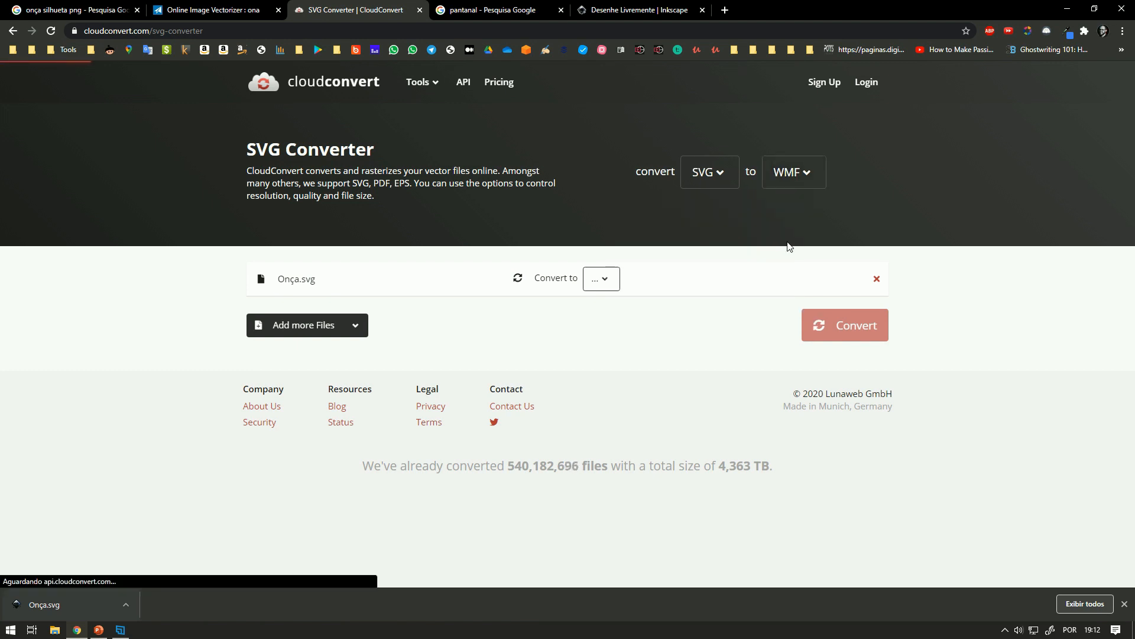
{"action": "left_click", "coordinate": [850, 329]}
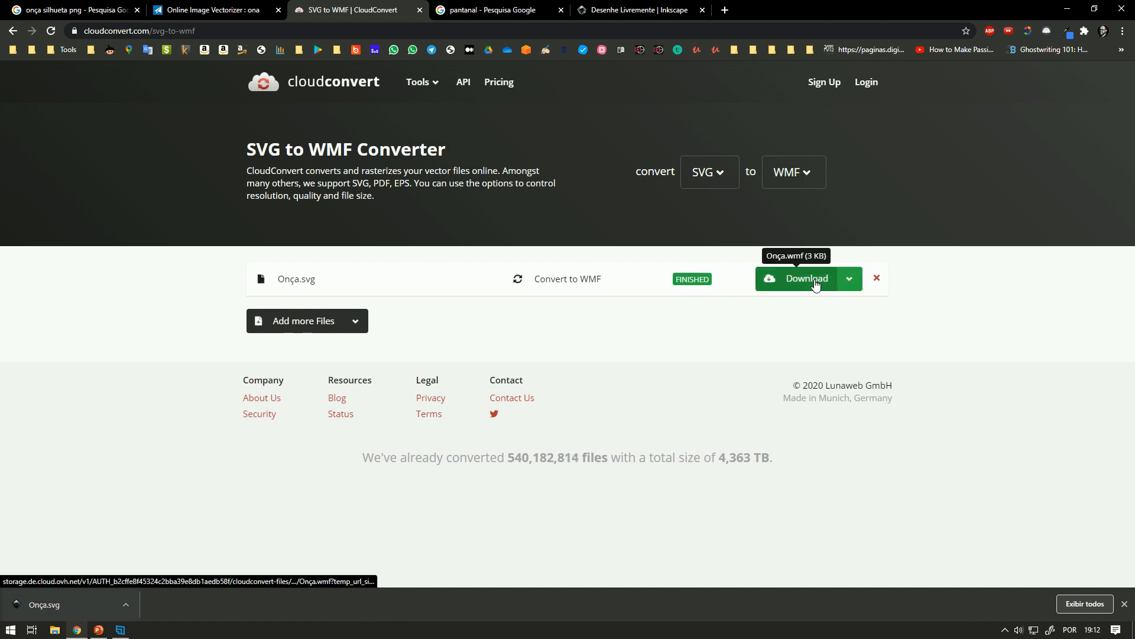
{"action": "left_click", "coordinate": [816, 284]}
{"action": "left_click", "coordinate": [608, 353]}
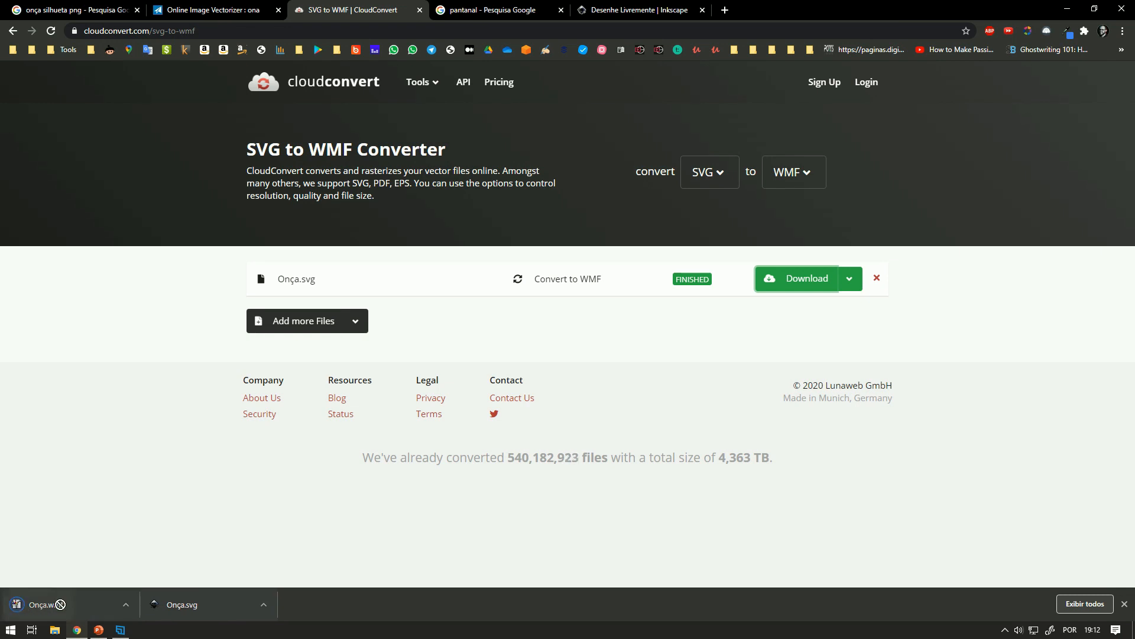
Step: Place Onça.wmf on slide 2 in PowerPoint, offset from the existing silhouette, and undo the existing silhouette's move
{"action": "left_click", "coordinate": [99, 631]}
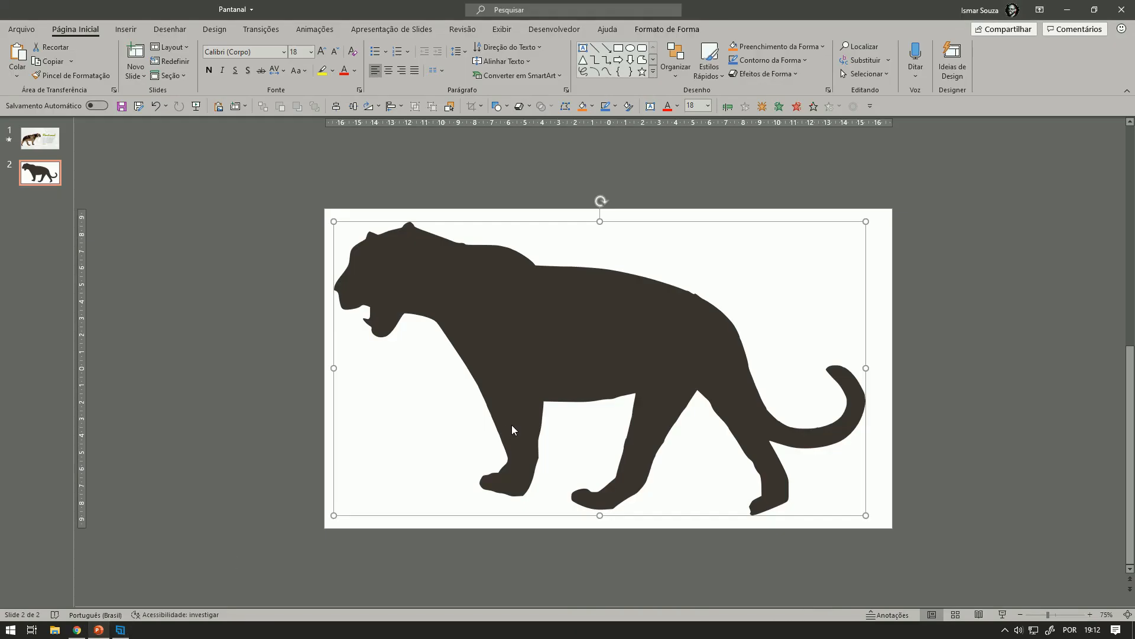
{"action": "key", "text": "ctrl+v"}
{"action": "left_click_drag", "start_coordinate": [547, 307], "coordinate": [758, 222]}
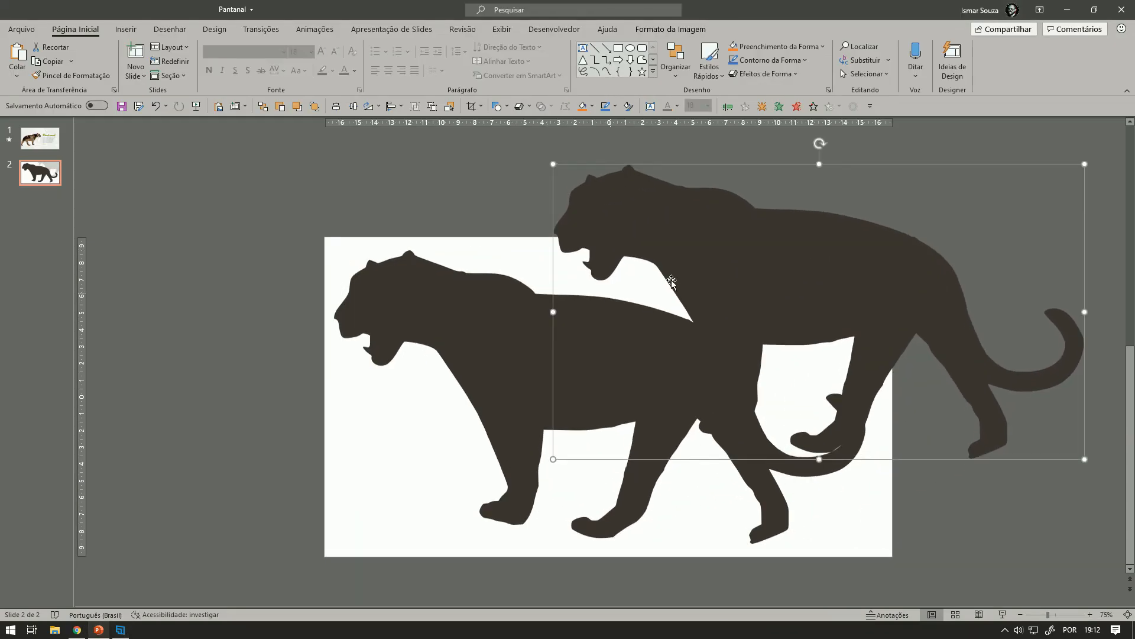
{"action": "left_click_drag", "start_coordinate": [497, 326], "coordinate": [435, 374]}
{"action": "key", "text": "ctrl+z"}
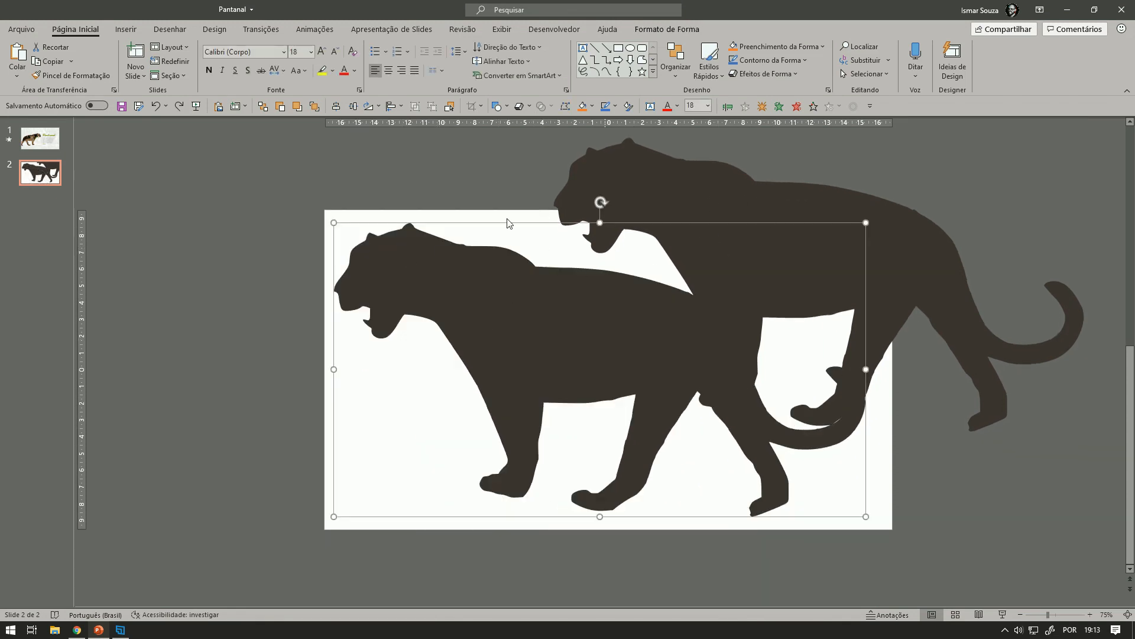
Step: Try shifting both silhouettes to compare them, then delete the inserted WMF copy
{"action": "left_click_drag", "start_coordinate": [469, 284], "coordinate": [444, 296]}
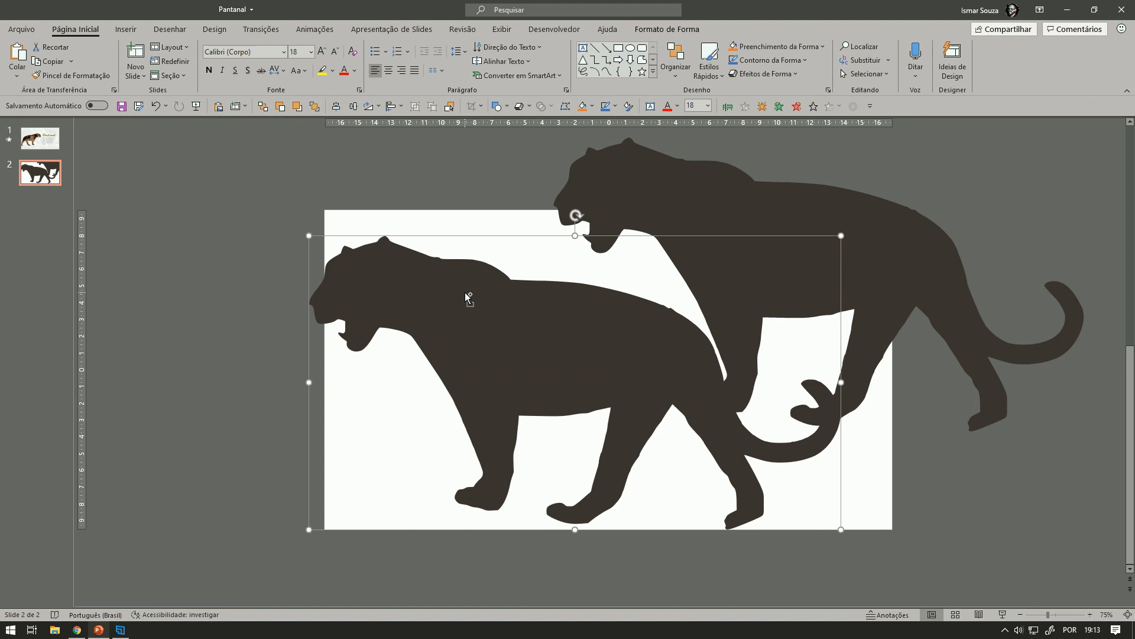
{"action": "left_click_drag", "start_coordinate": [671, 198], "coordinate": [739, 219]}
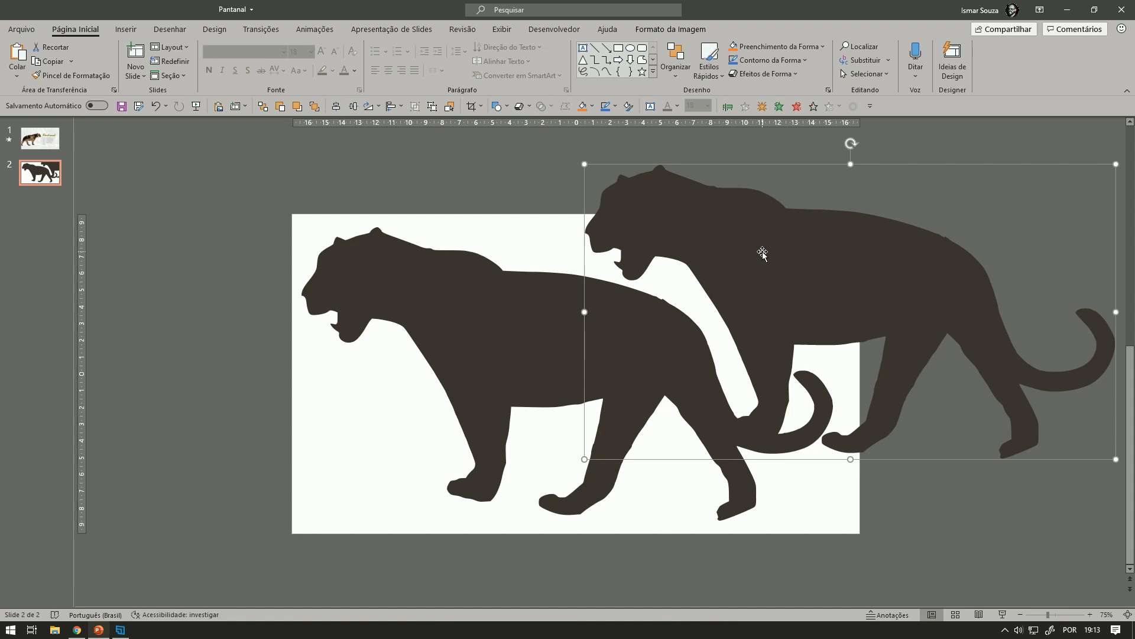
{"action": "key", "text": "Delete"}
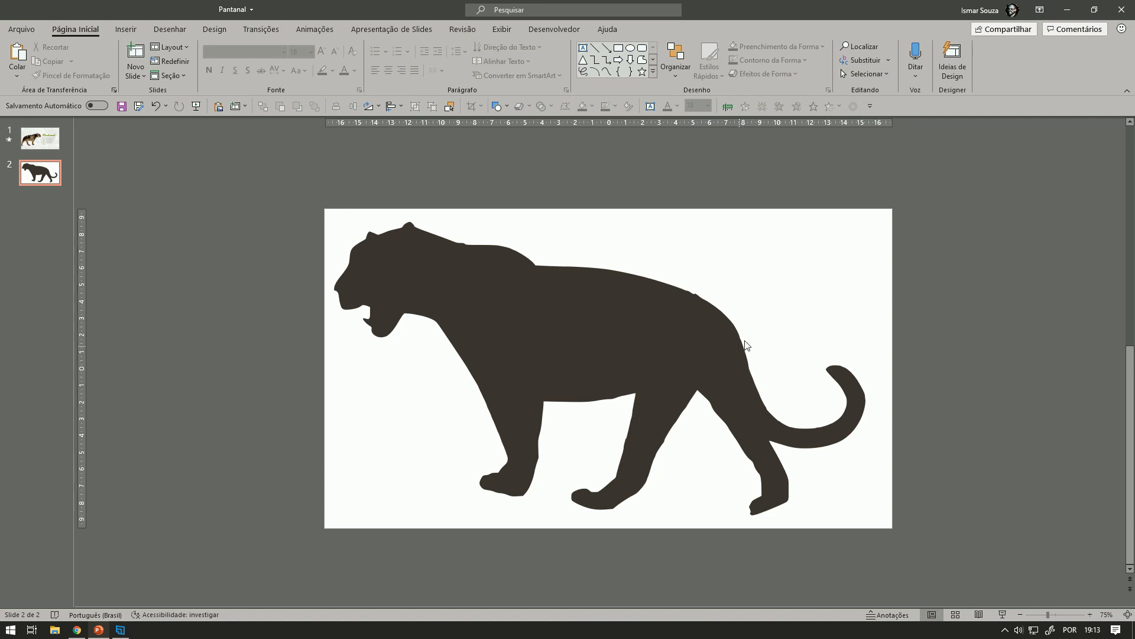
Step: Flip the remaining jaguar silhouette horizontally
{"action": "left_click", "coordinate": [661, 332]}
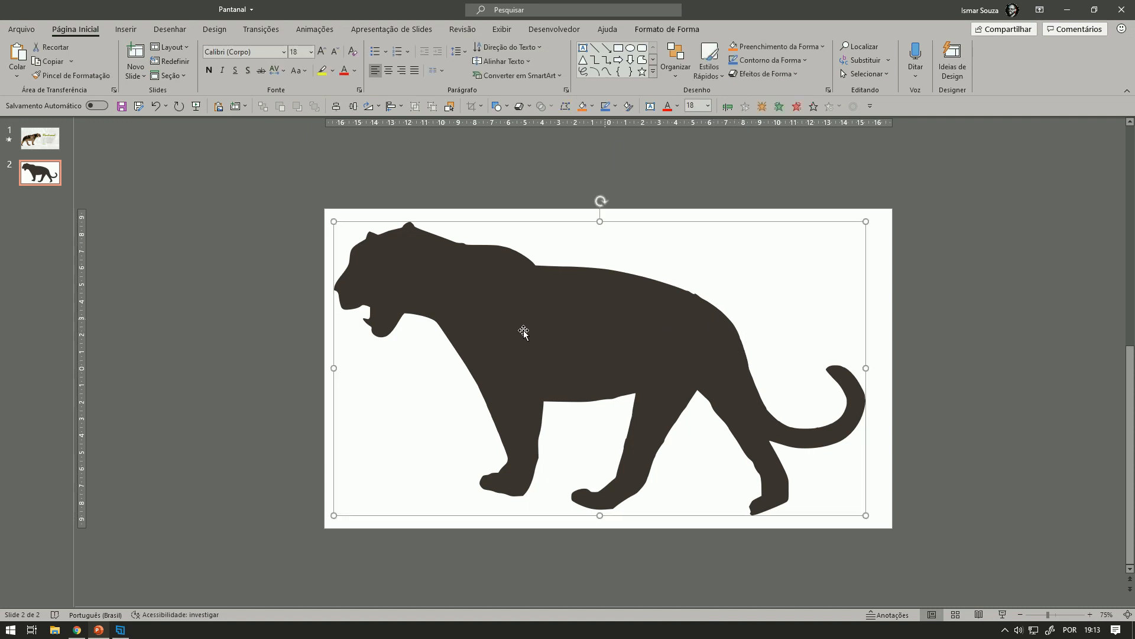
{"action": "left_click", "coordinate": [667, 29]}
{"action": "left_click", "coordinate": [901, 75]}
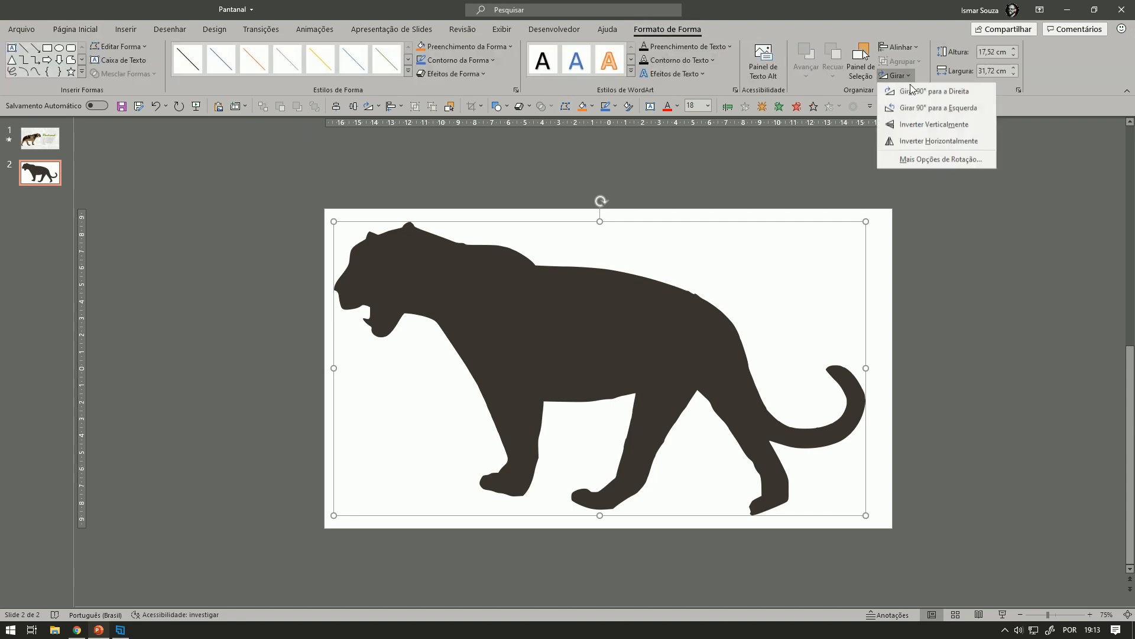
{"action": "left_click", "coordinate": [920, 135]}
Step: Scale the silhouette down to about 11,55 cm high and 20,92 cm wide, placing it with its tail past the slide's left edge
{"action": "left_click_drag", "start_coordinate": [721, 341], "coordinate": [664, 328]}
{"action": "left_click_drag", "start_coordinate": [808, 208], "coordinate": [628, 309]}
{"action": "left_click_drag", "start_coordinate": [433, 406], "coordinate": [462, 384]}
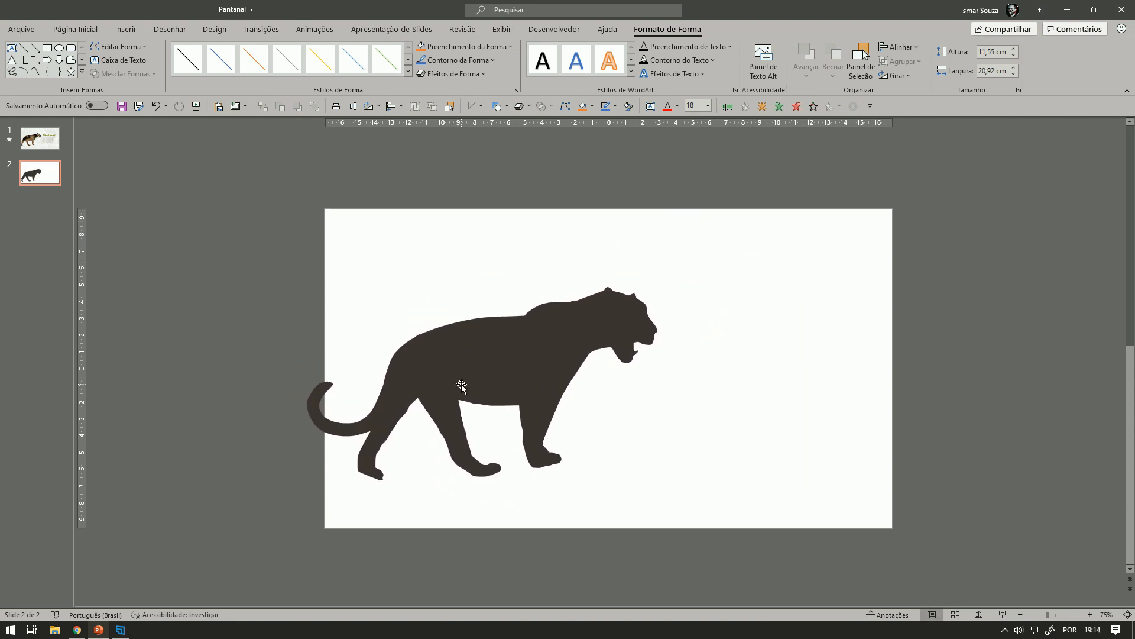
{"action": "left_click", "coordinate": [510, 426]}
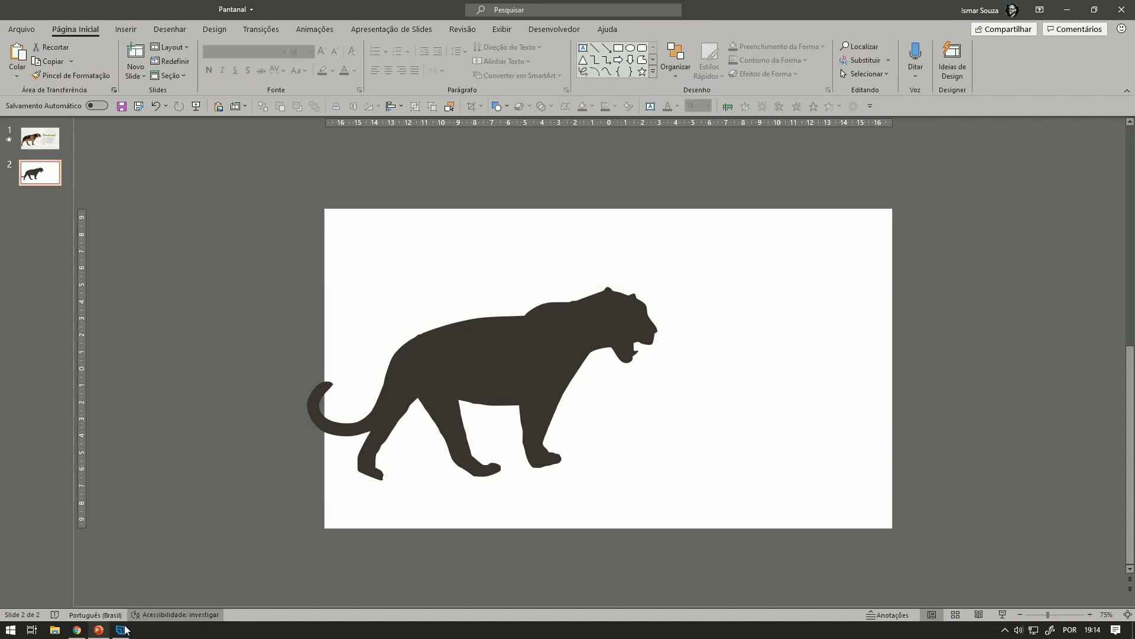
Step: Switch to the pantanal image results in the browser and copy the WallpaperHub picture of the resting jaguar
{"action": "left_click", "coordinate": [77, 630]}
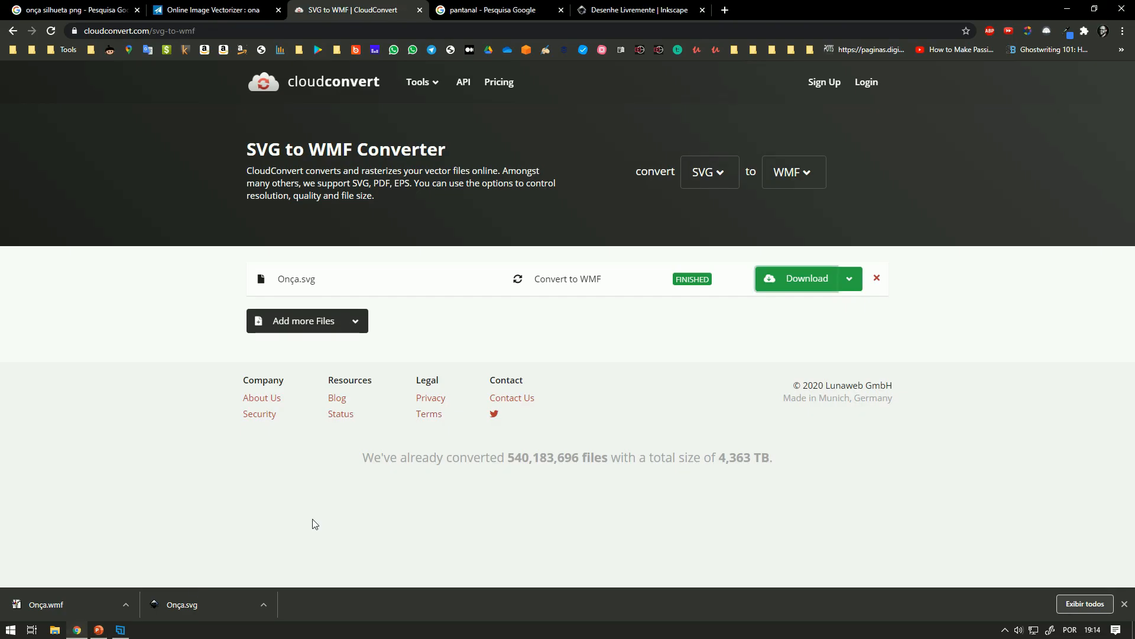
{"action": "left_click", "coordinate": [487, 16]}
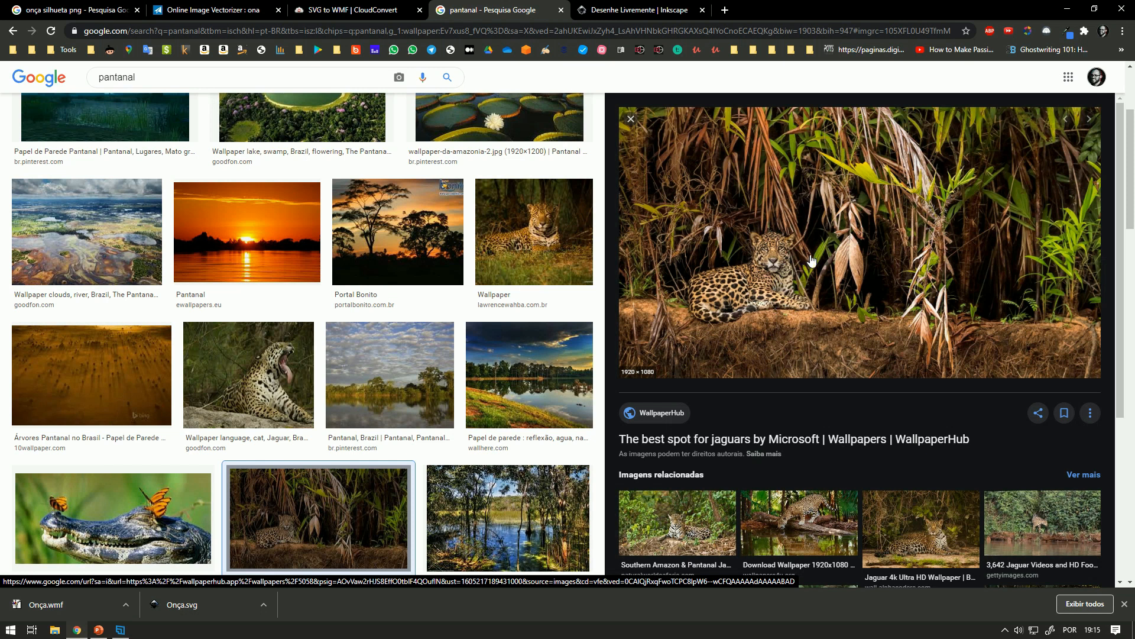
{"action": "right_click", "coordinate": [785, 248]}
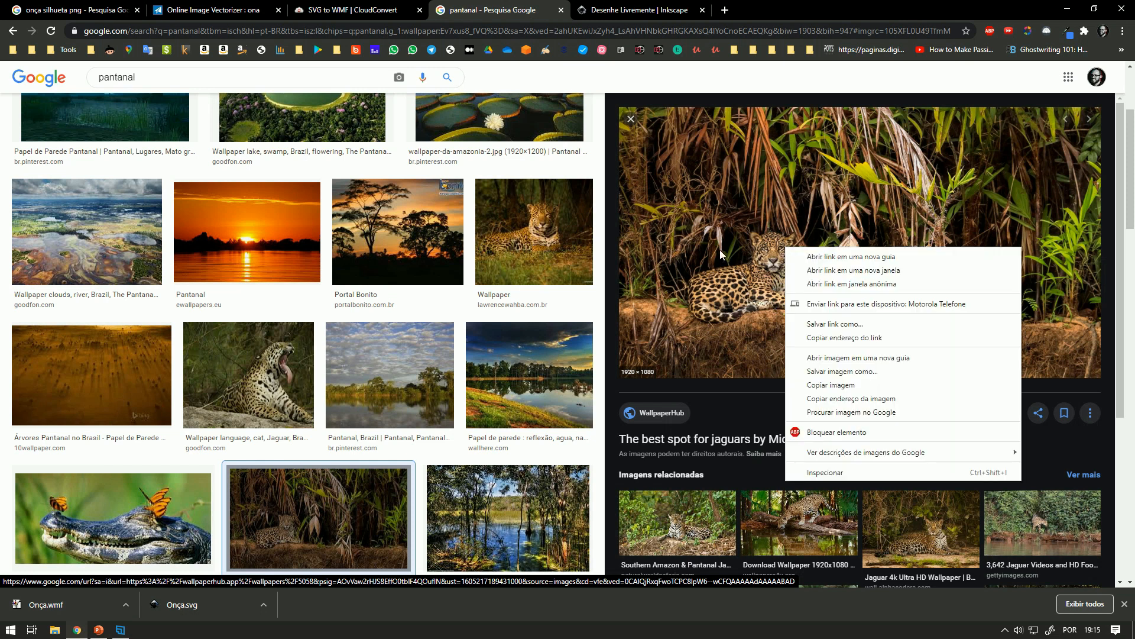
{"action": "left_click", "coordinate": [838, 385]}
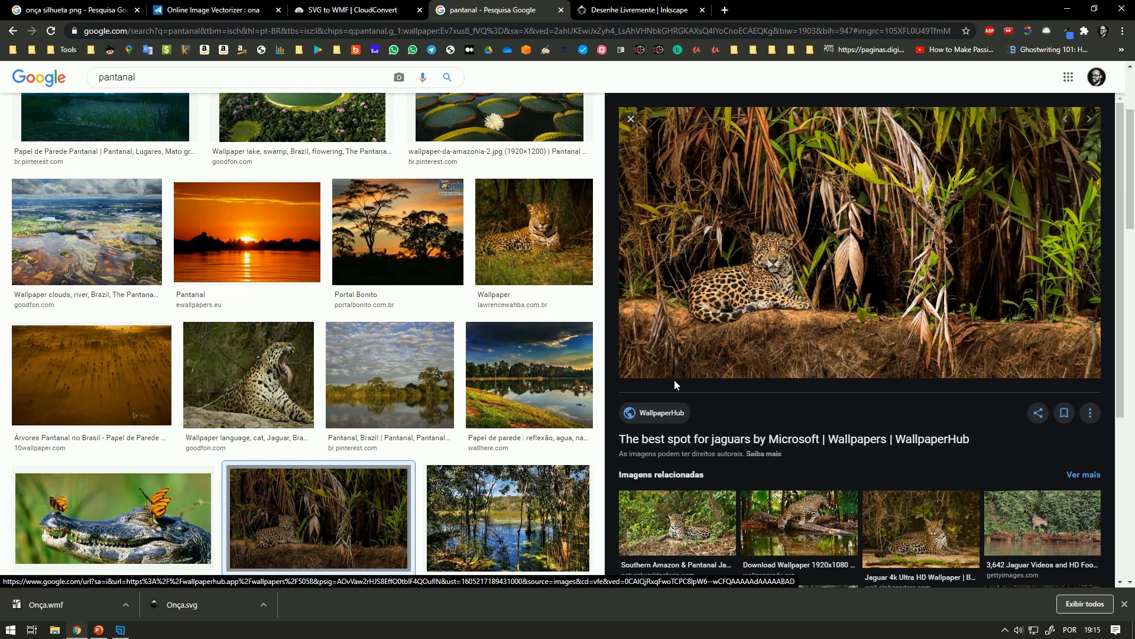
Step: Return to PowerPoint and fill the jaguar silhouette with the copied picture using the picture or texture fill
{"action": "left_click", "coordinate": [98, 630]}
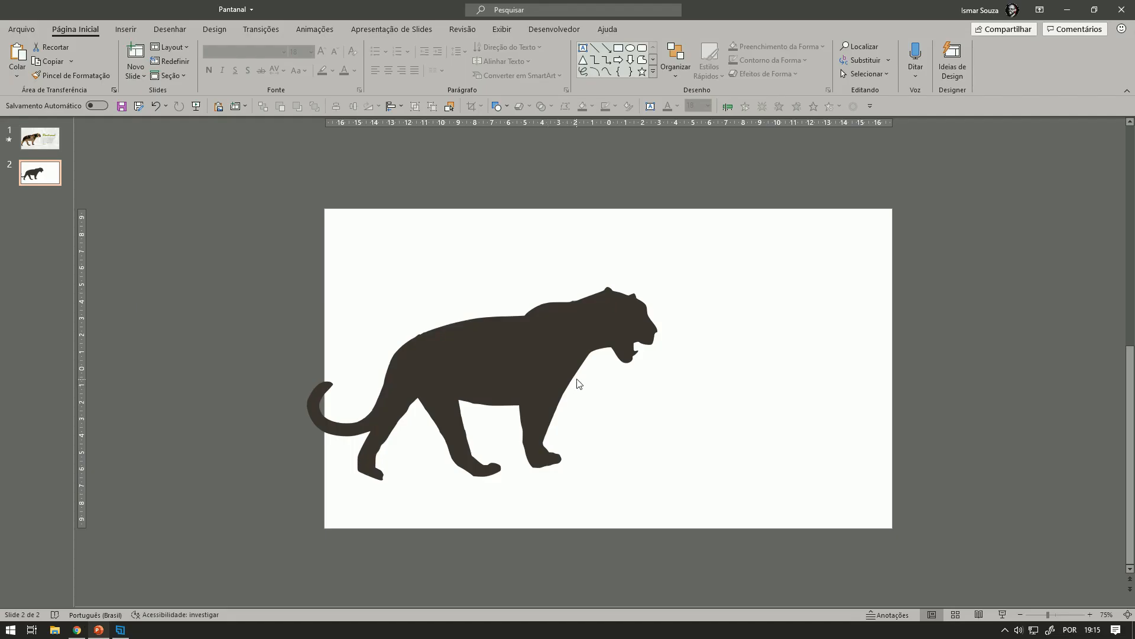
{"action": "left_click", "coordinate": [513, 359]}
{"action": "right_click", "coordinate": [471, 367]}
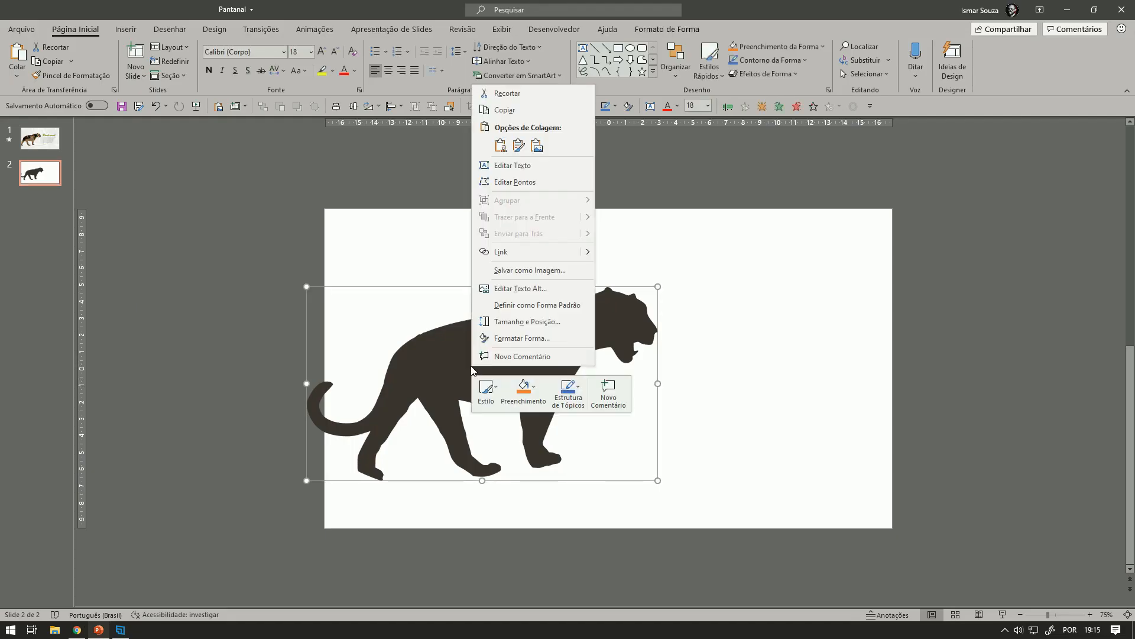
{"action": "left_click", "coordinate": [526, 340]}
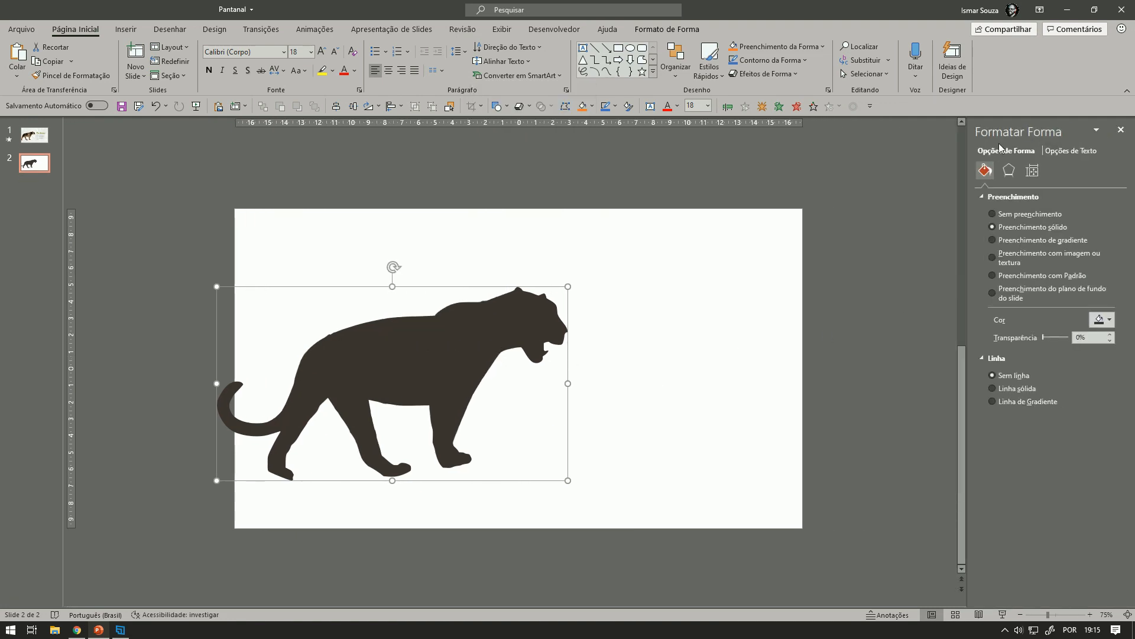
{"action": "left_click", "coordinate": [1015, 264]}
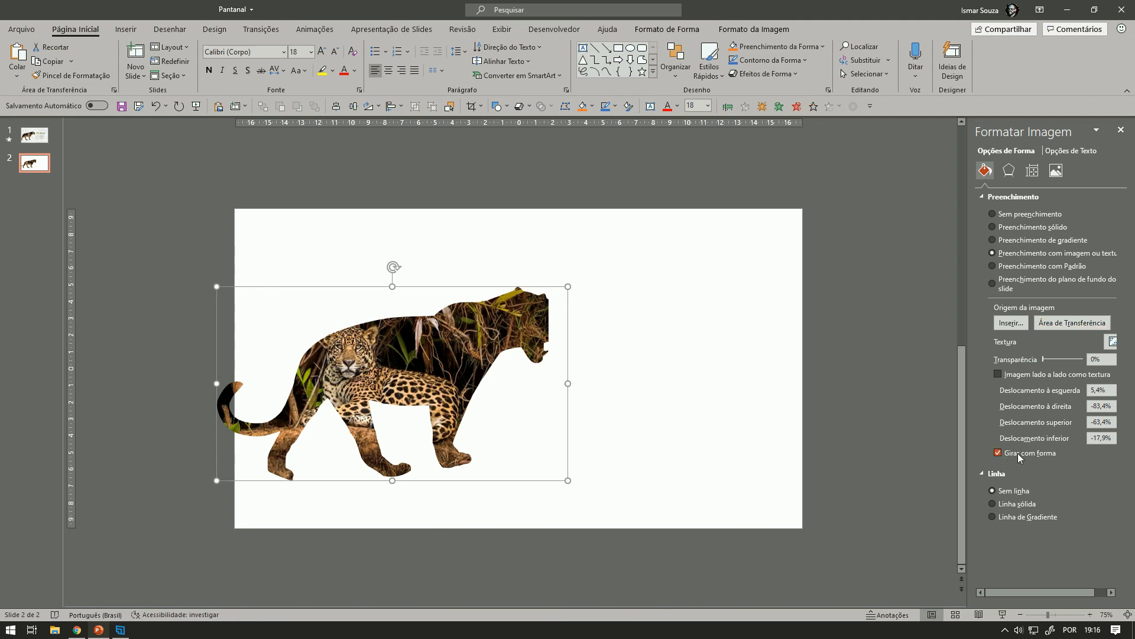
Step: Stop the picture fill from rotating with the shape and use Crop to reposition the picture so the resting jaguar sits inside the silhouette's body
{"action": "left_click", "coordinate": [998, 453]}
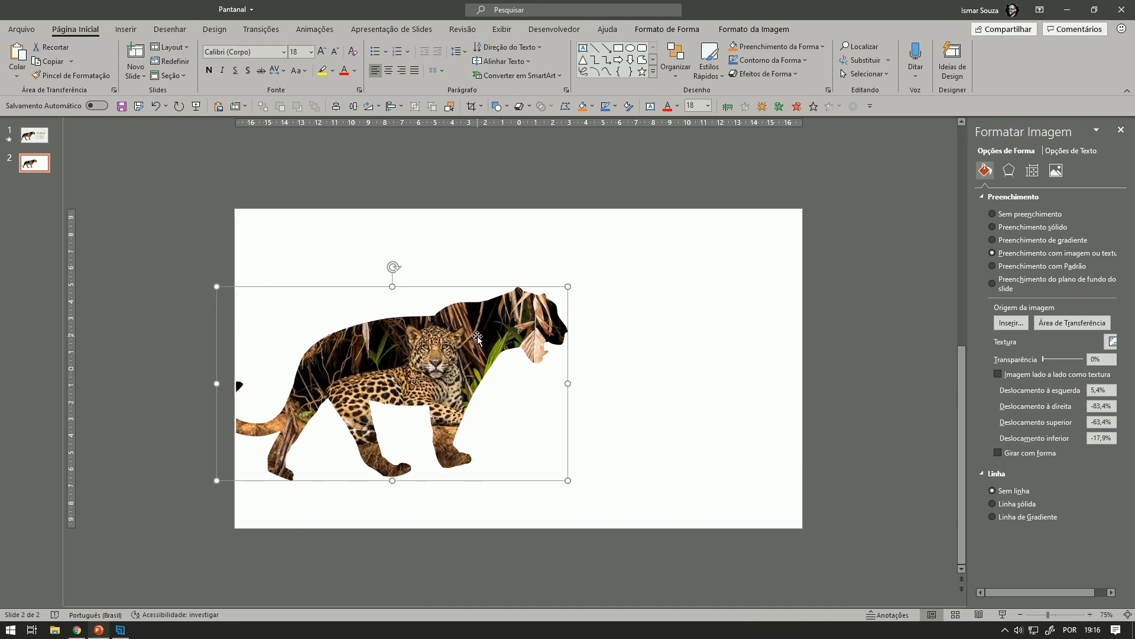
{"action": "left_click", "coordinate": [754, 29]}
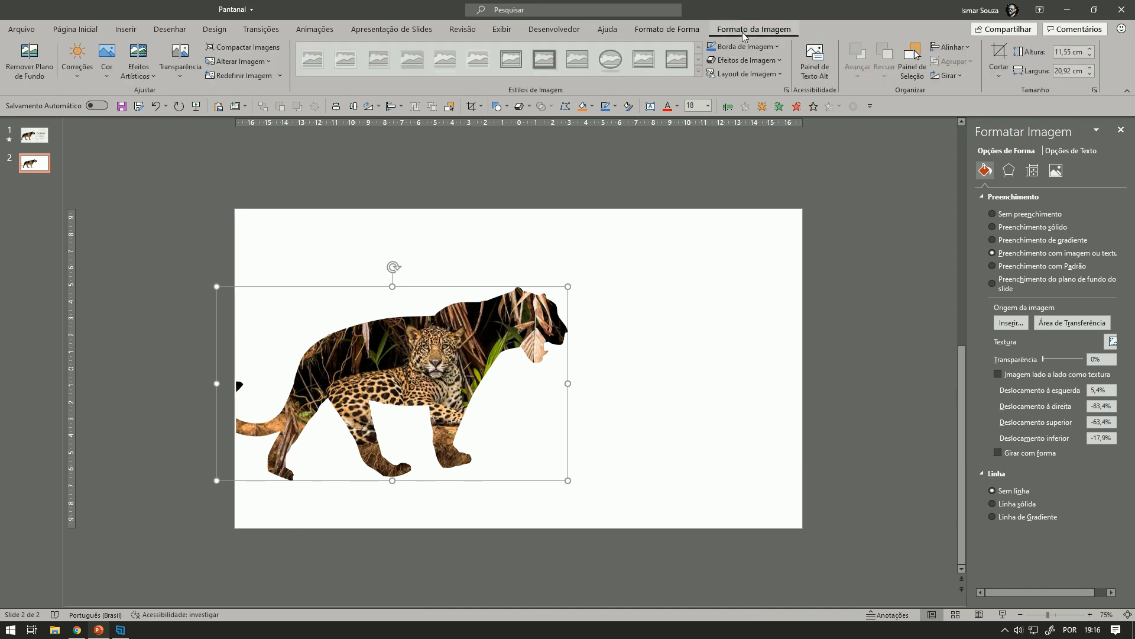
{"action": "left_click", "coordinate": [999, 54]}
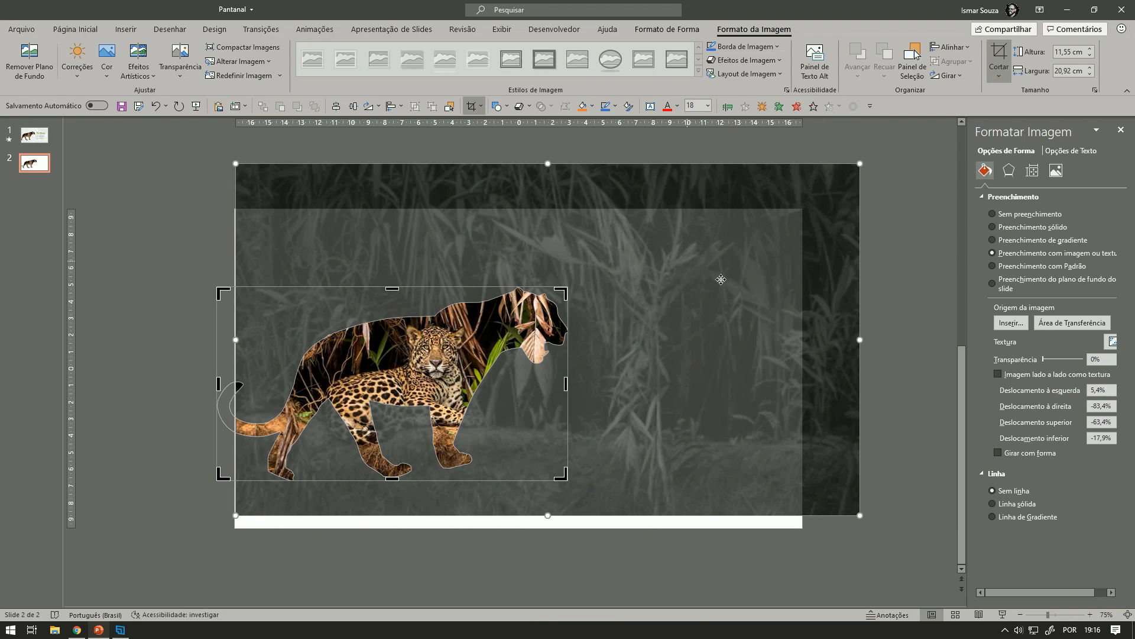
{"action": "left_click_drag", "start_coordinate": [700, 297], "coordinate": [686, 291]}
{"action": "left_click_drag", "start_coordinate": [725, 362], "coordinate": [744, 357]}
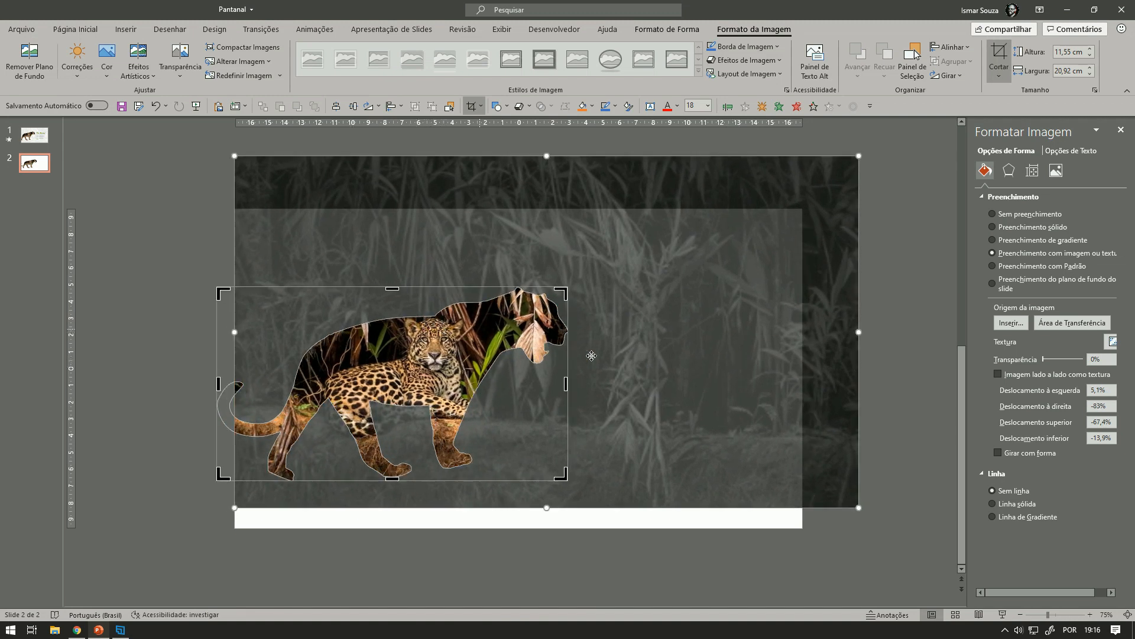
{"action": "left_click_drag", "start_coordinate": [627, 365], "coordinate": [627, 365]}
{"action": "left_click_drag", "start_coordinate": [283, 262], "coordinate": [297, 265]}
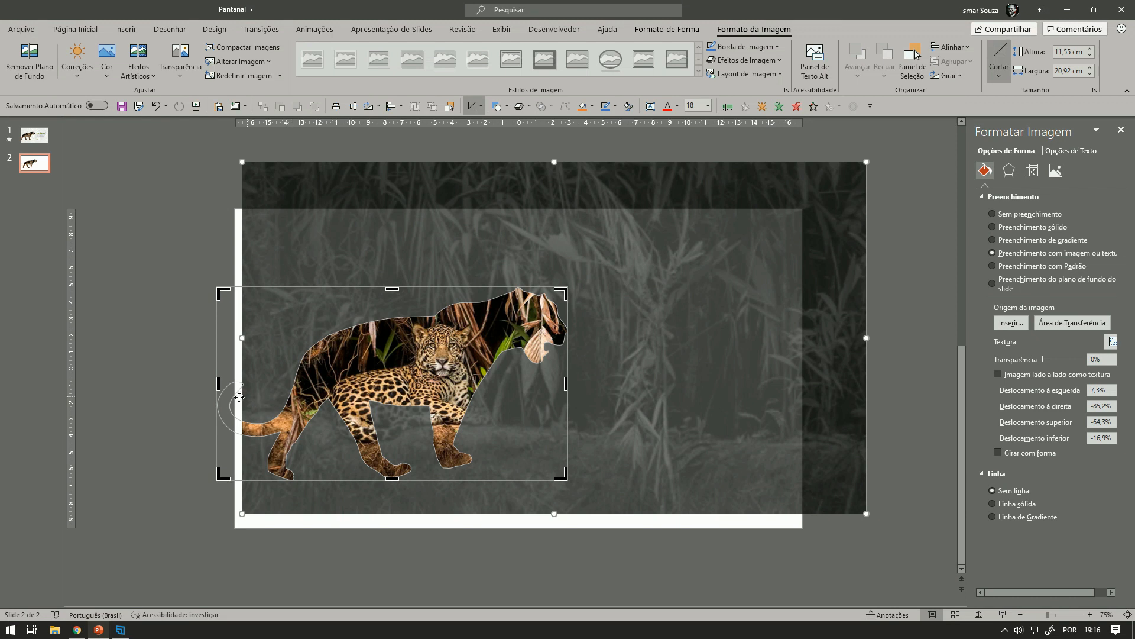
{"action": "mouse_move", "coordinate": [270, 381]}
{"action": "left_mouse_down"}
{"action": "mouse_move", "coordinate": [256, 378]}
{"action": "mouse_move", "coordinate": [281, 363]}
{"action": "left_mouse_up"}
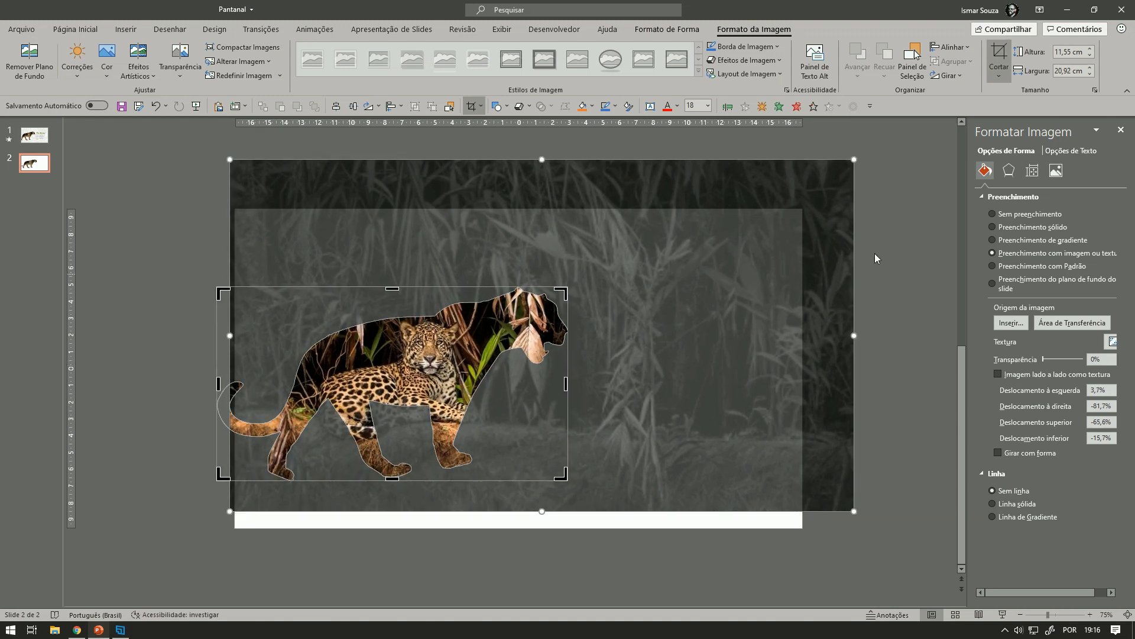
{"action": "left_click", "coordinate": [897, 303]}
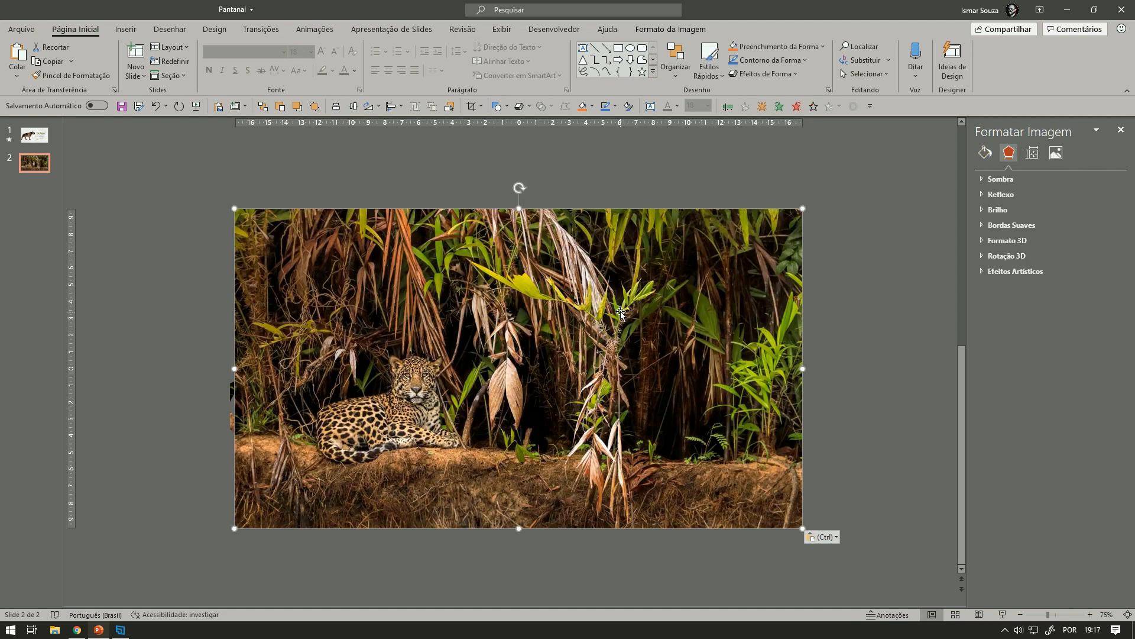
Step: Send the pasted full-slide jaguar picture behind the picture-filled silhouette
{"action": "right_click", "coordinate": [609, 294]}
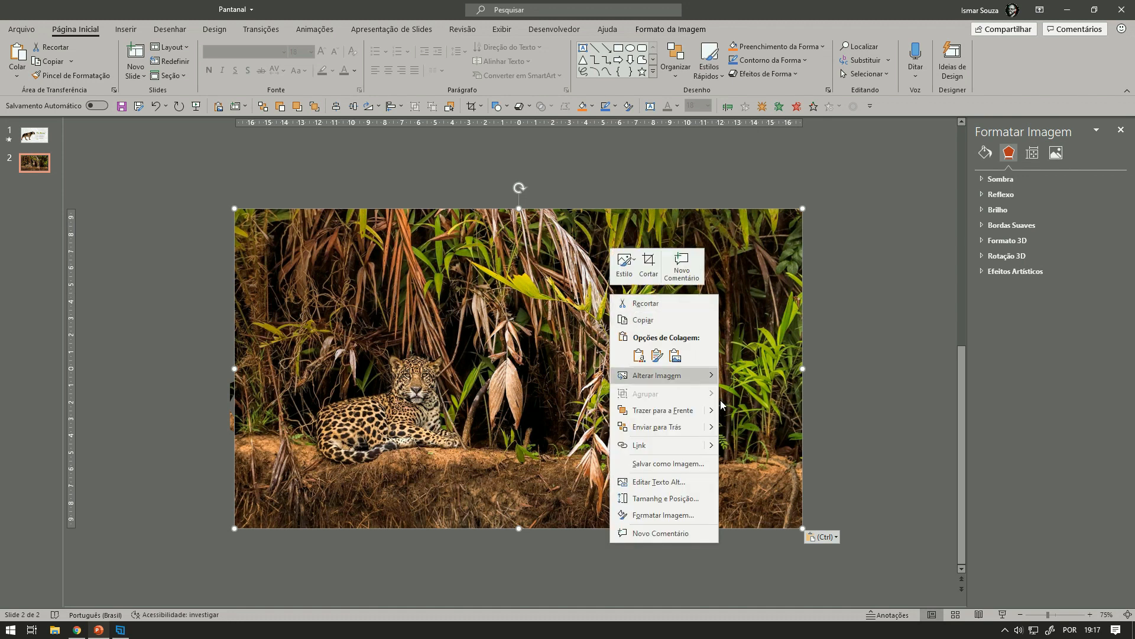
{"action": "mouse_move", "coordinate": [701, 430]}
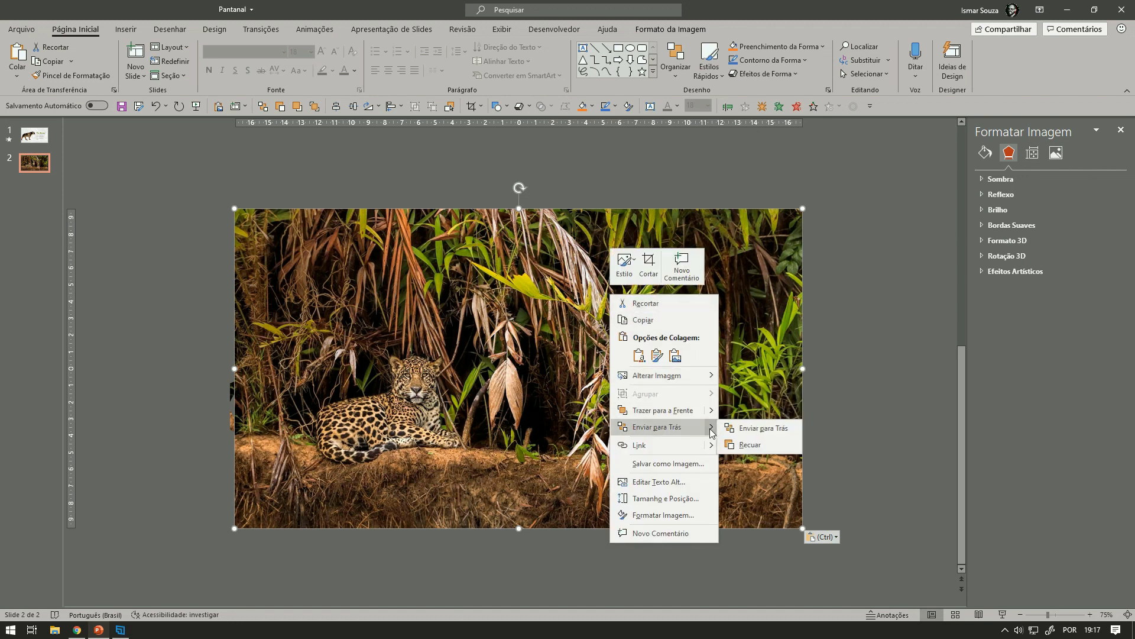
{"action": "left_click", "coordinate": [771, 441]}
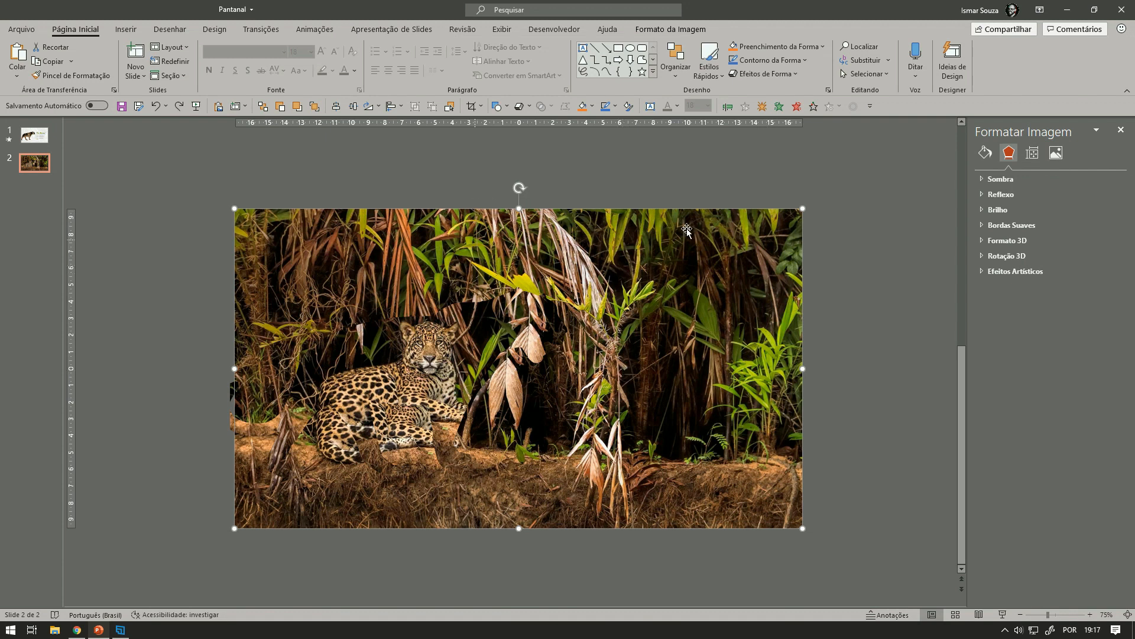
Step: Apply the Esboço a Lápis artistic effect to the background picture and fade it with a high picture transparency
{"action": "left_click", "coordinate": [679, 33]}
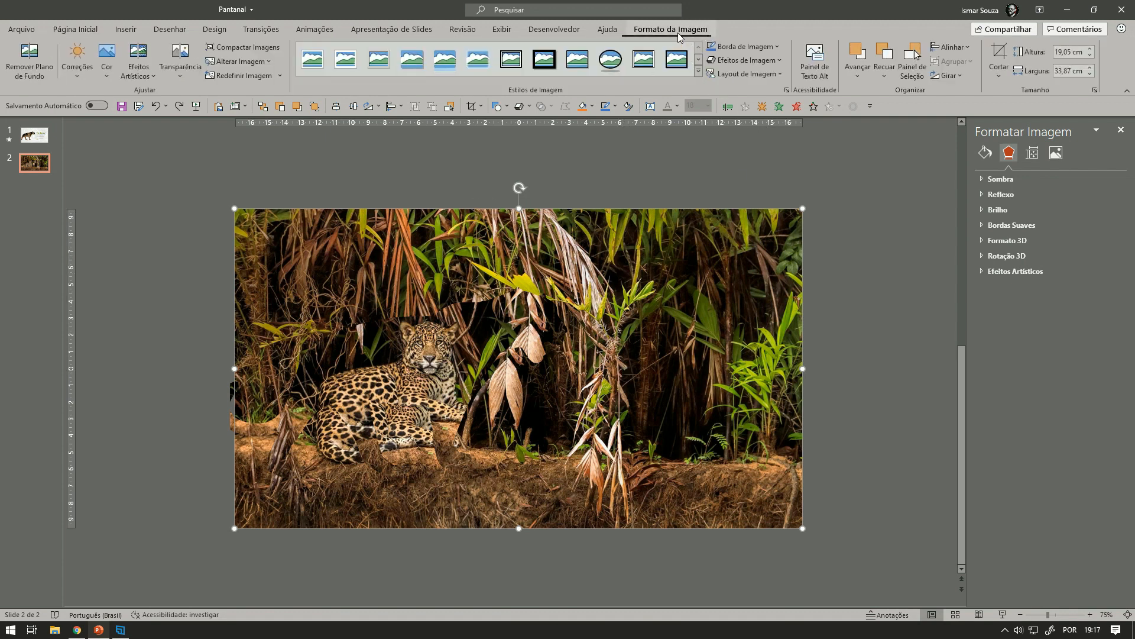
{"action": "left_click", "coordinate": [148, 76]}
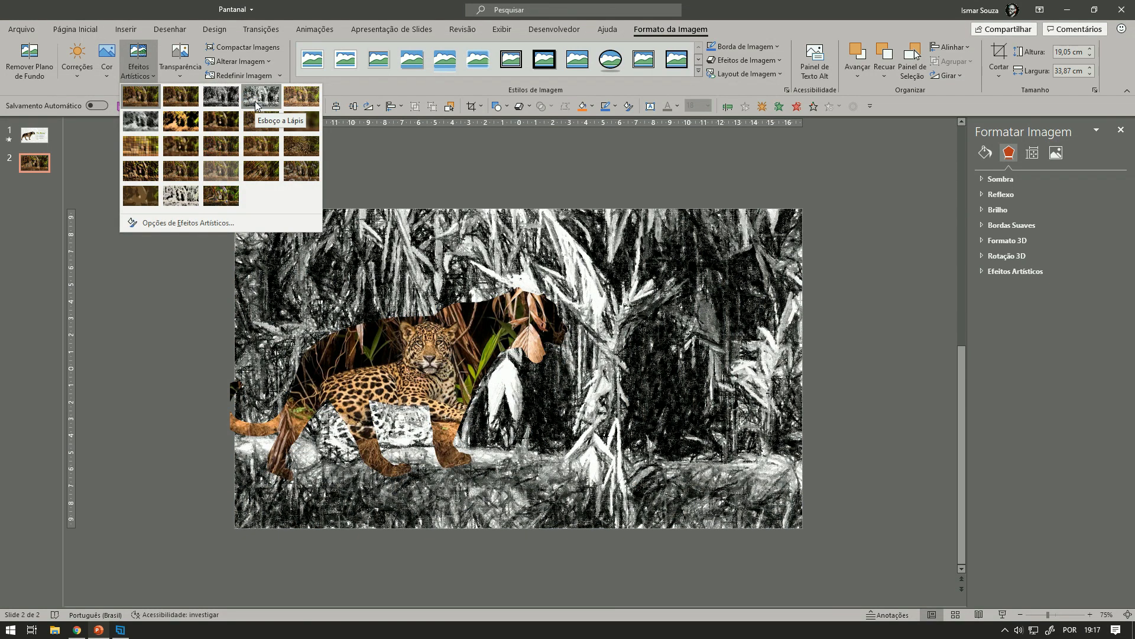
{"action": "left_click", "coordinate": [256, 106]}
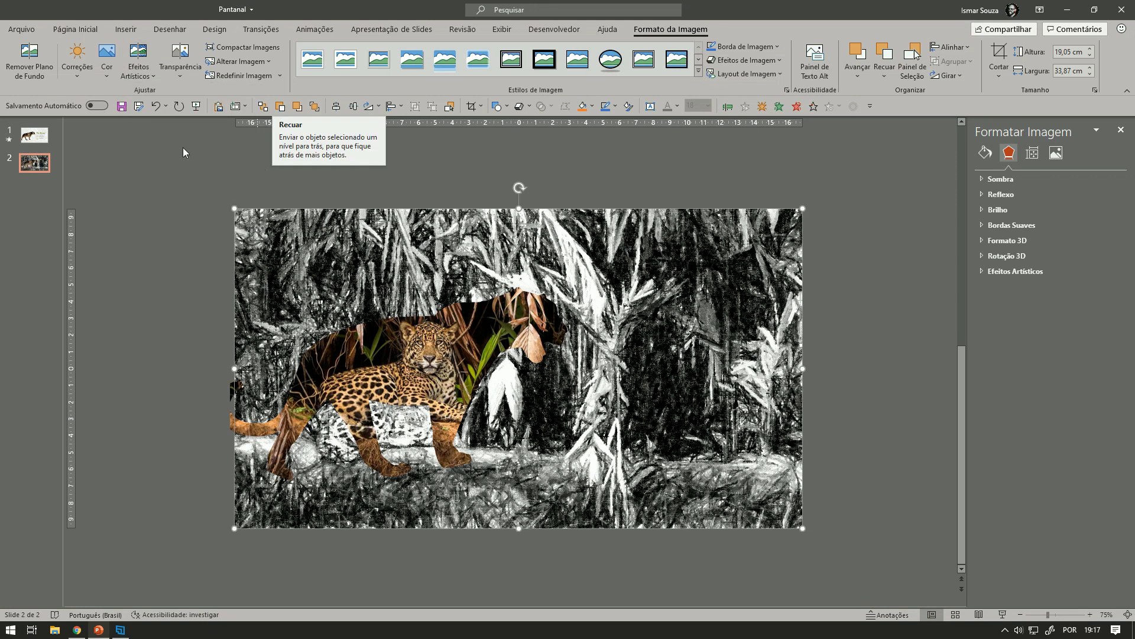
{"action": "left_click", "coordinate": [176, 77]}
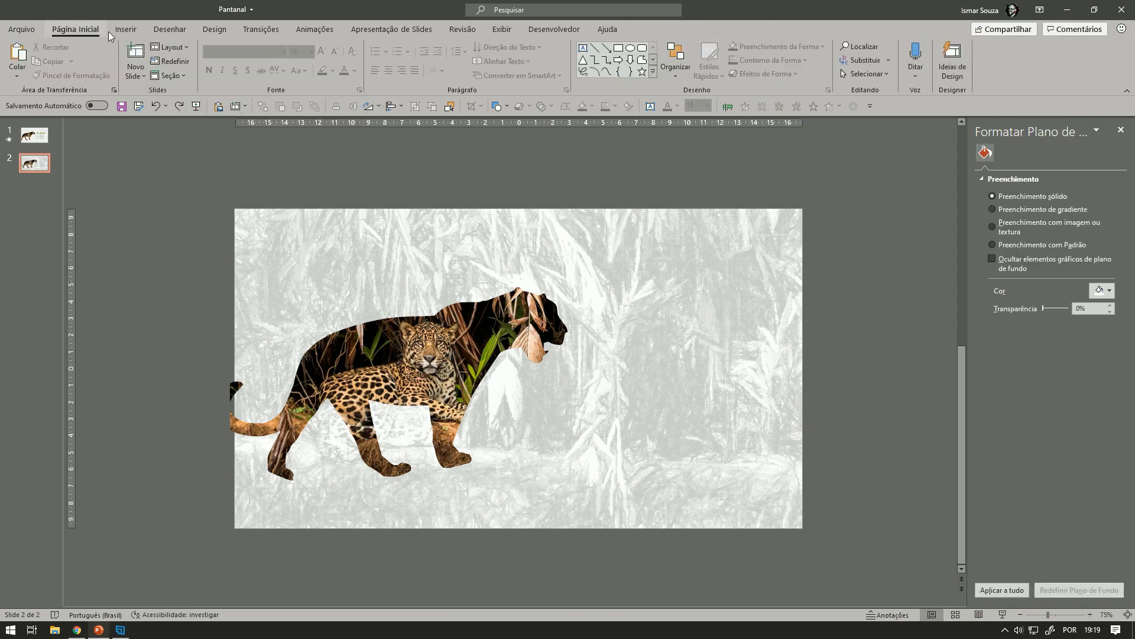
Step: Insert a text box reading "pantanal" beside the jaguar's head
{"action": "left_click", "coordinate": [126, 29]}
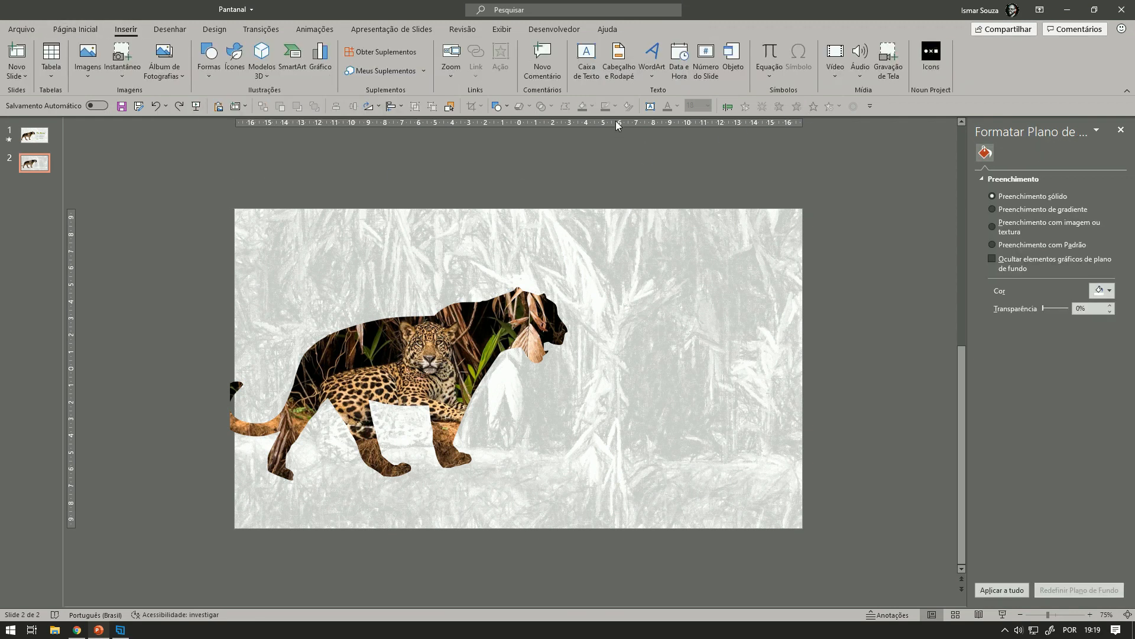
{"action": "left_click", "coordinate": [587, 59]}
{"action": "left_click", "coordinate": [599, 287]}
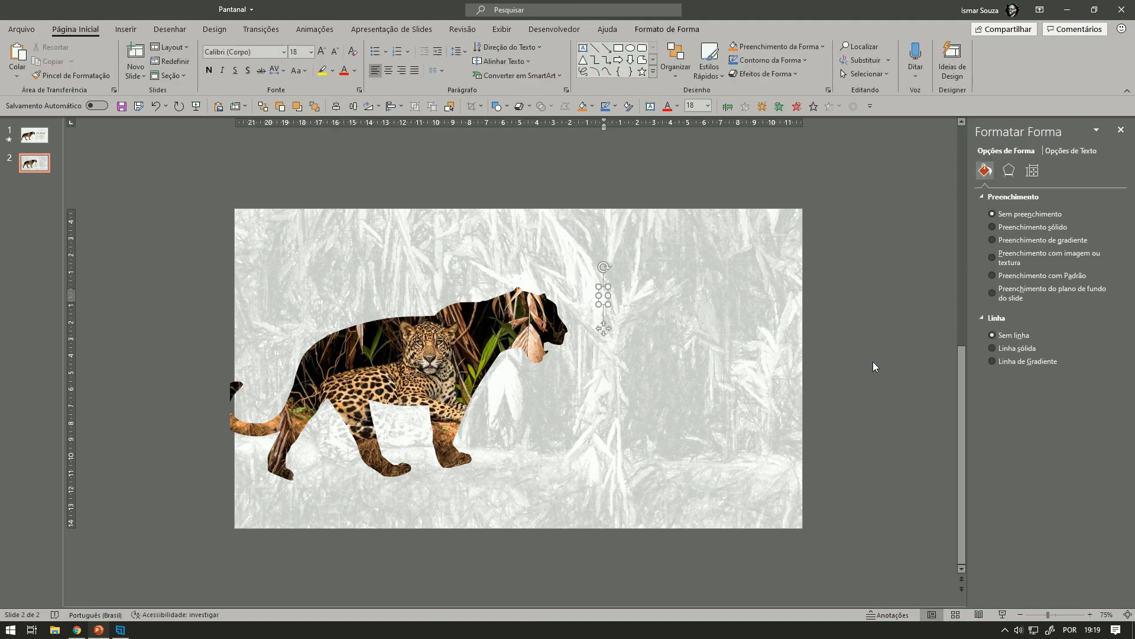
{"action": "type", "text": "pantanal"}
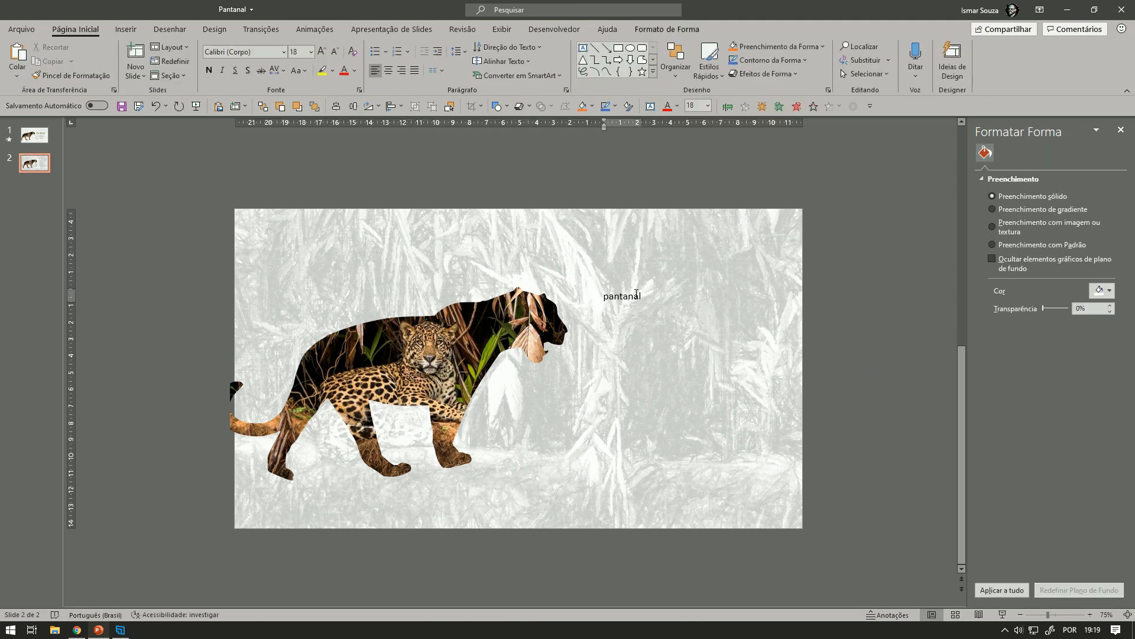
Step: Set the "pantanal" title to 66 pt in the Daniel Black font
{"action": "left_click", "coordinate": [631, 288]}
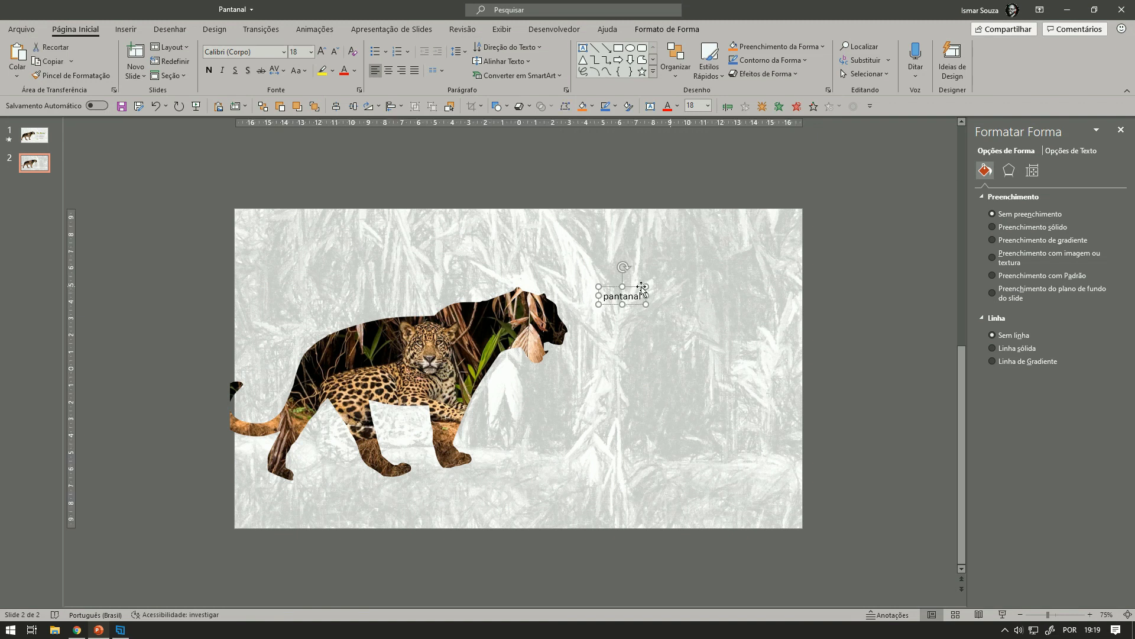
{"action": "type", "text": "66"}
{"action": "key", "text": "Return"}
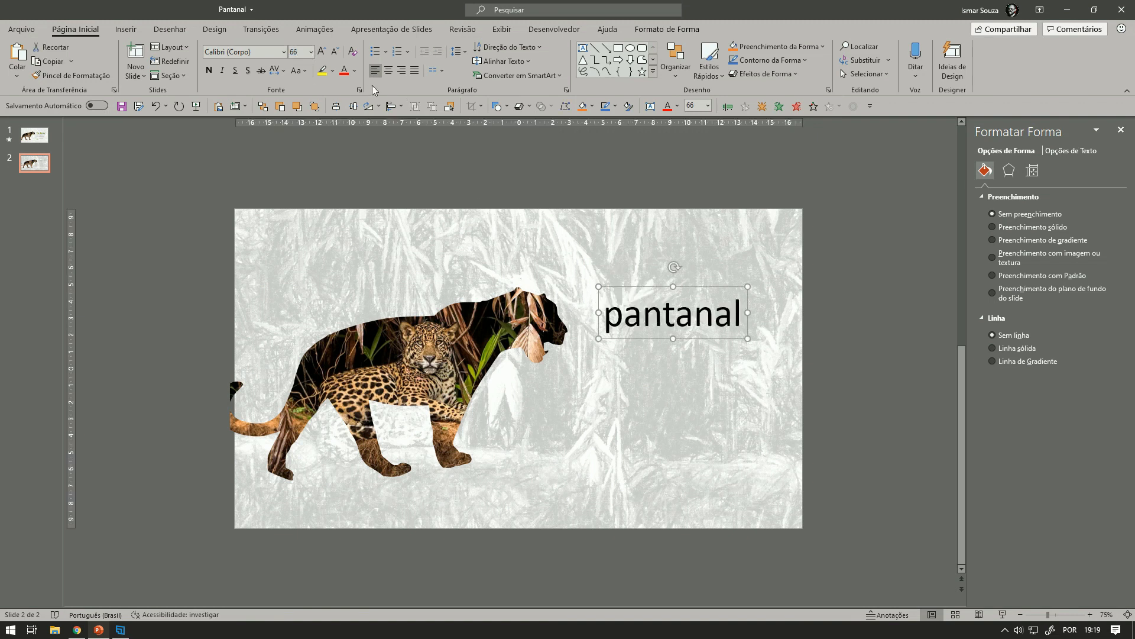
{"action": "type", "text": "Daniel Black"}
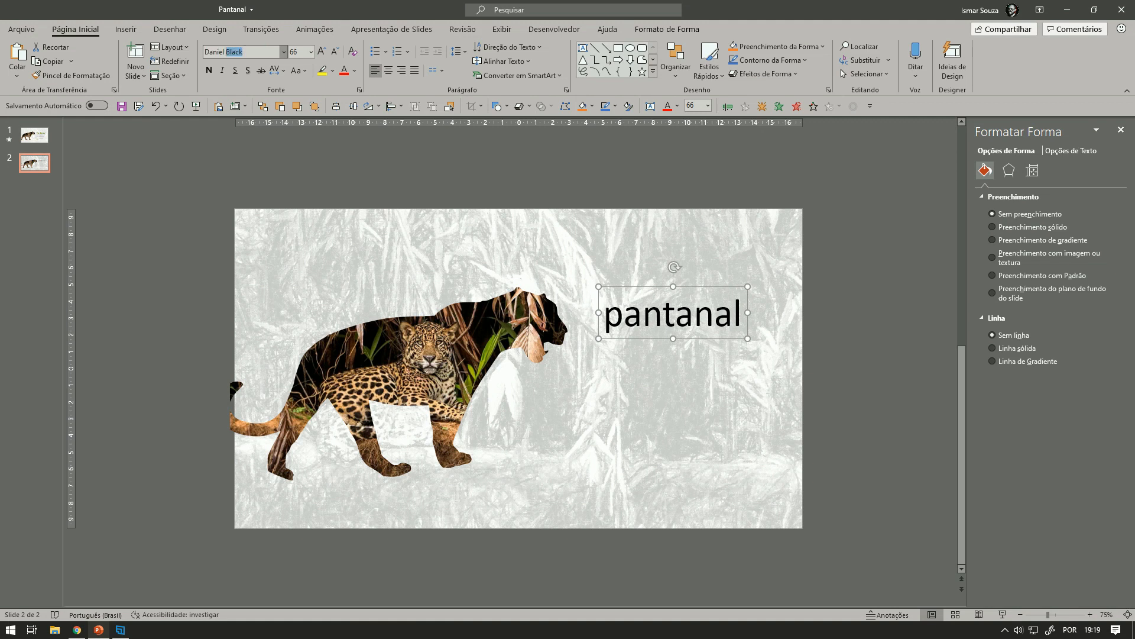
{"action": "key", "text": "Return"}
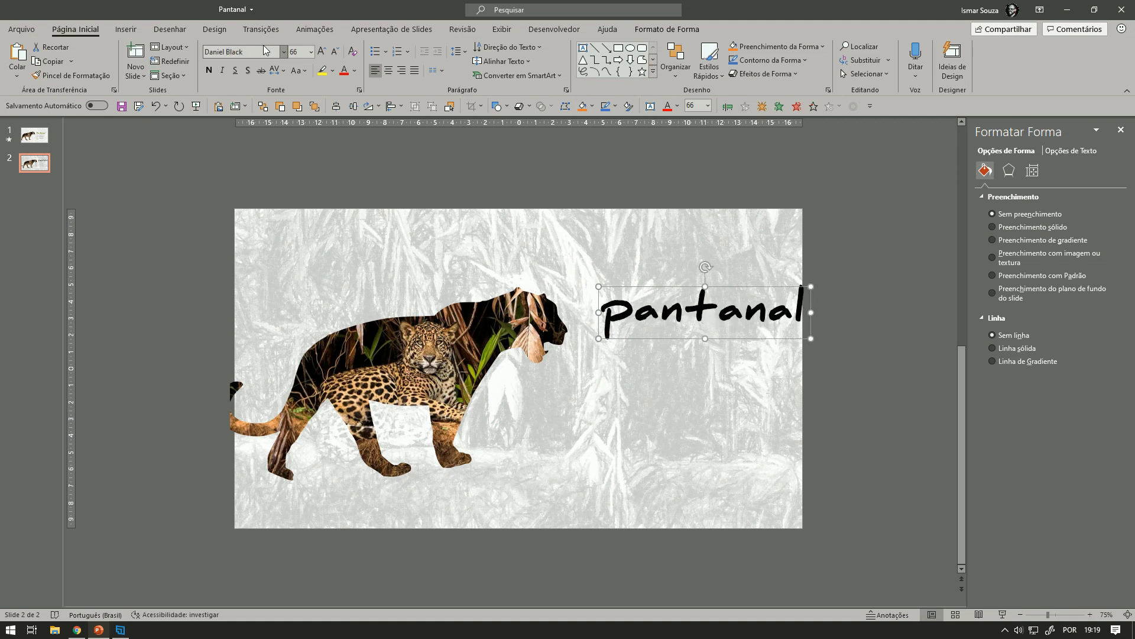
Step: Move the title closer to the jaguar's head and capitalize only its first letter with the sentence-case option
{"action": "left_click", "coordinate": [603, 241]}
{"action": "left_click", "coordinate": [614, 314]}
{"action": "left_click_drag", "start_coordinate": [619, 310], "coordinate": [598, 327]}
{"action": "left_click", "coordinate": [671, 373]}
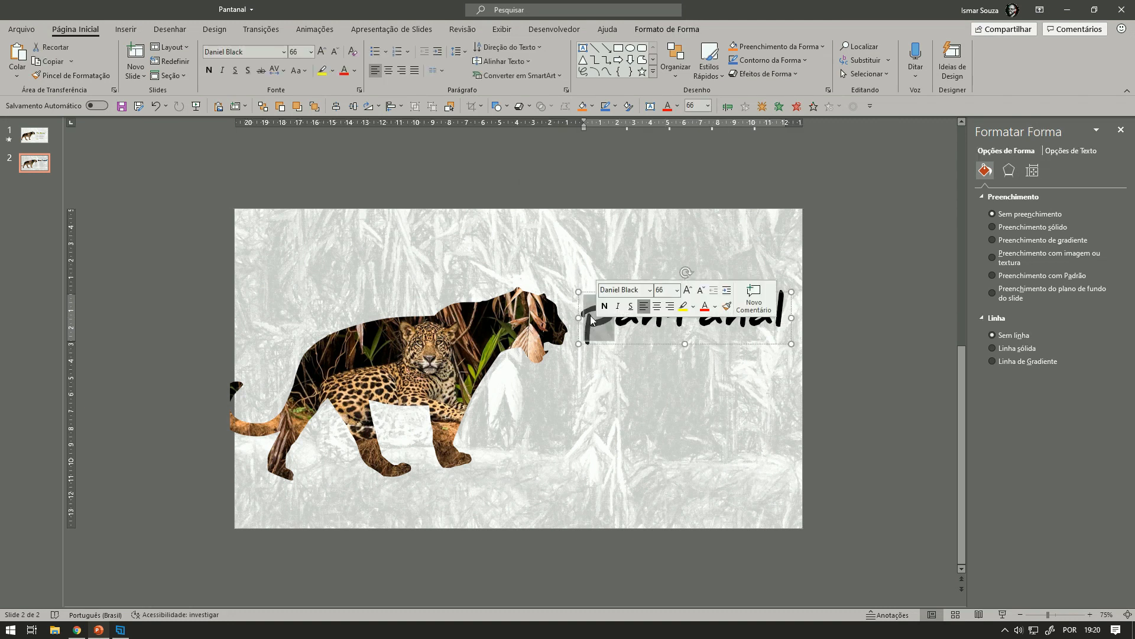
{"action": "left_click", "coordinate": [587, 294]}
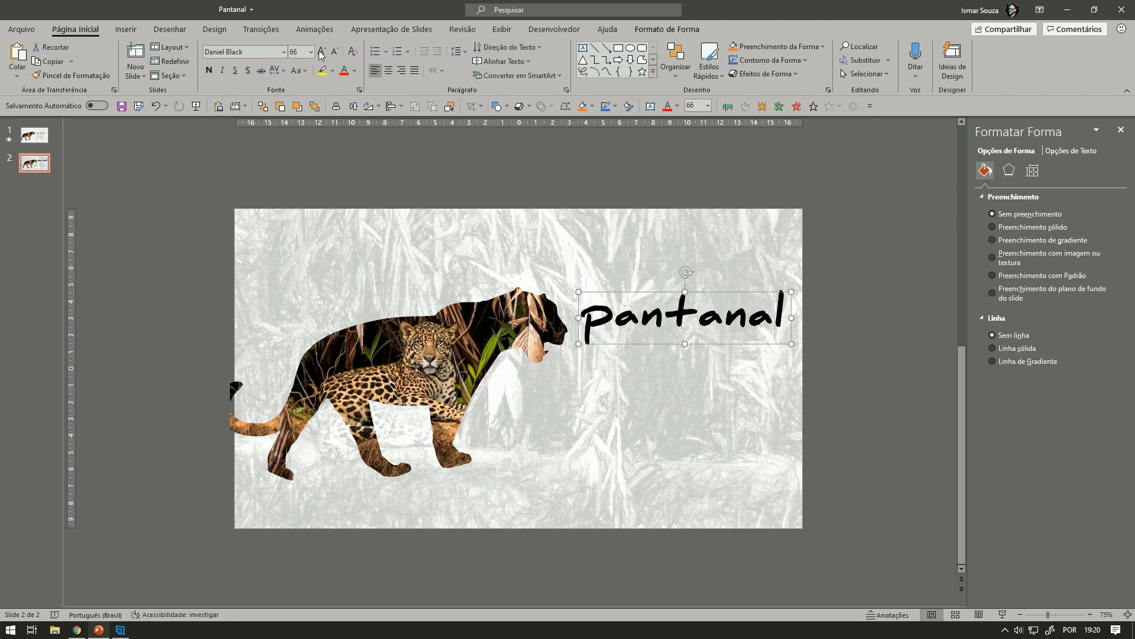
{"action": "left_click", "coordinate": [301, 73]}
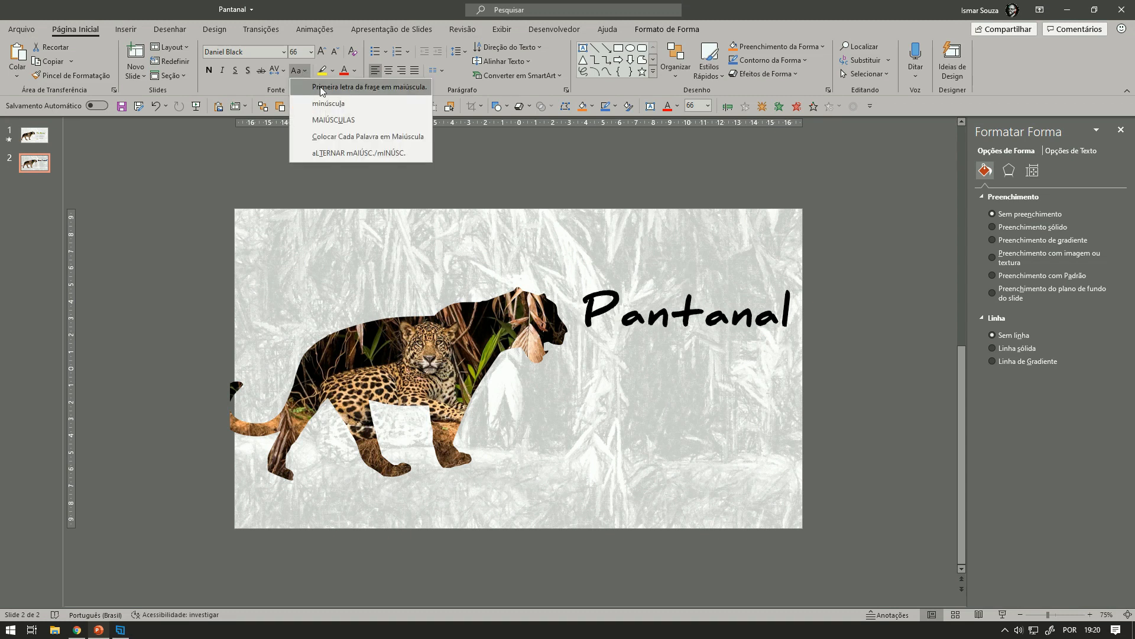
{"action": "left_click", "coordinate": [321, 86]}
Step: Scale the jaguar silhouette down slightly and shift the title a little further left
{"action": "left_click", "coordinate": [538, 312]}
{"action": "left_click_drag", "start_coordinate": [567, 287], "coordinate": [541, 298]}
{"action": "left_click", "coordinate": [674, 320]}
Step: Color the title green with the eyedropper, sampling a green leaf inside the silhouette
{"action": "left_click", "coordinate": [354, 70]}
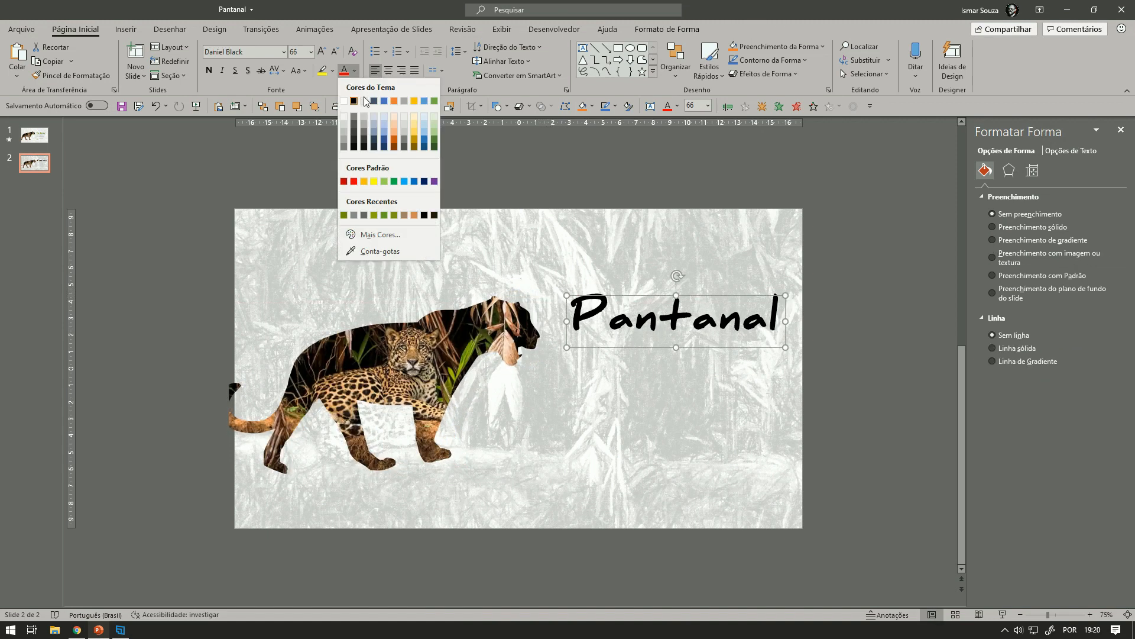
{"action": "left_click", "coordinate": [379, 255]}
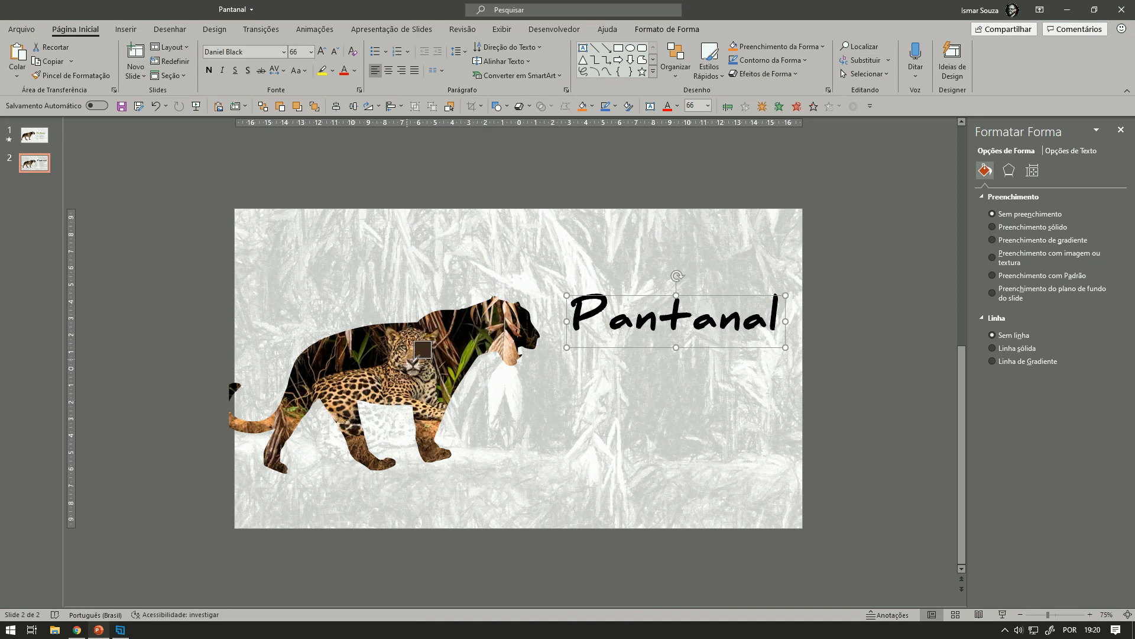
{"action": "left_click", "coordinate": [476, 350]}
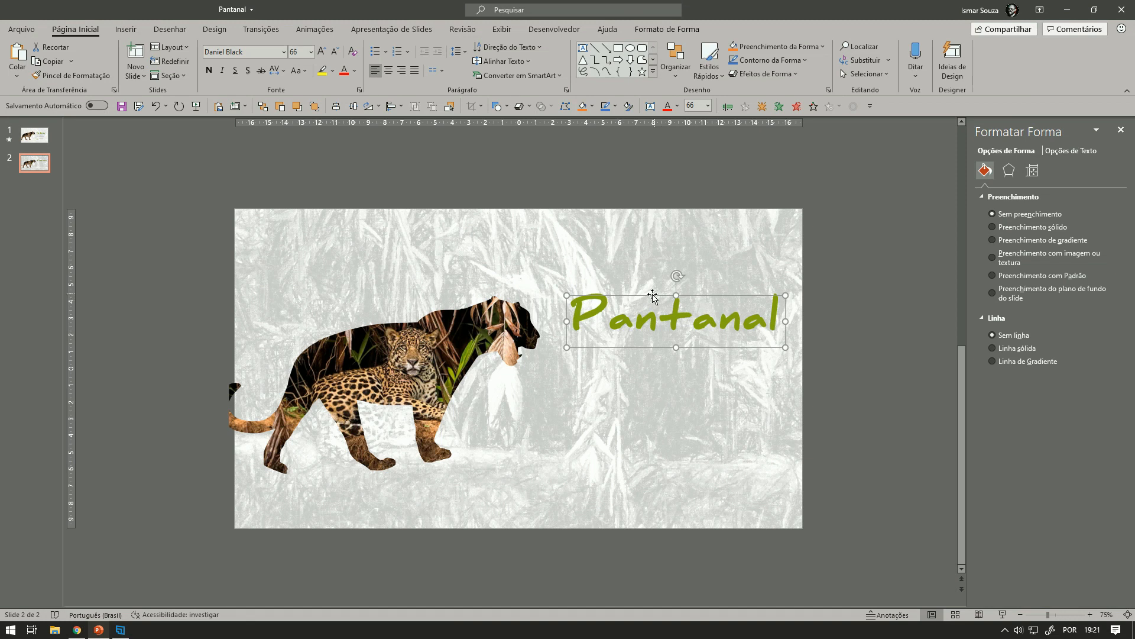
Step: Duplicate the title just below itself and format the copy in Open Sans, 24 pt, dark gray
{"action": "left_click_drag", "start_coordinate": [655, 299], "coordinate": [644, 363]}
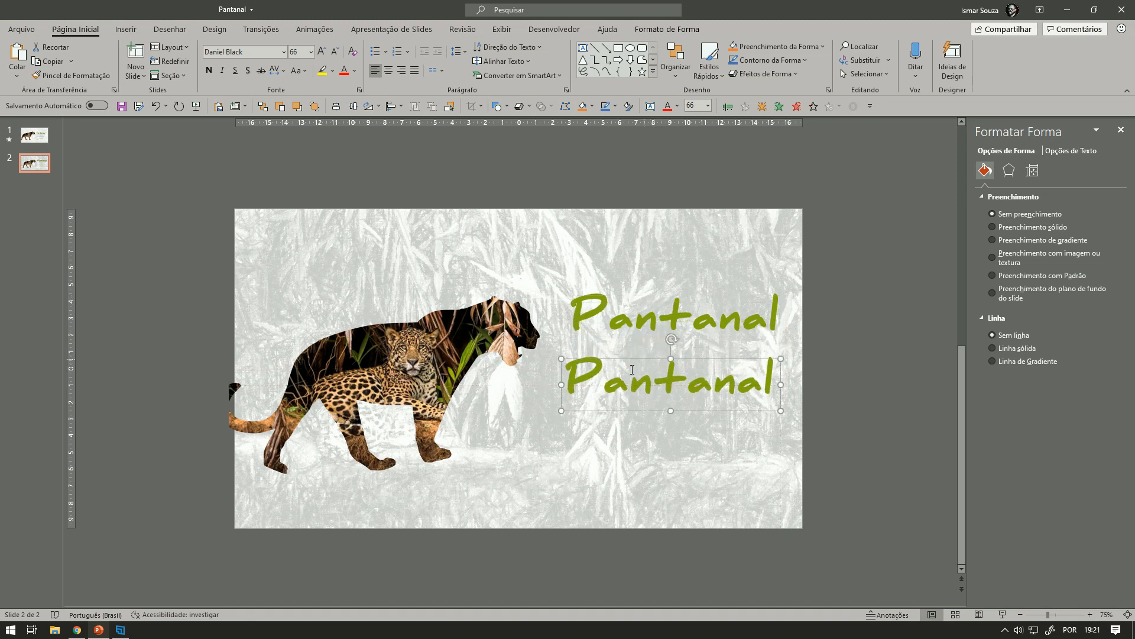
{"action": "left_click", "coordinate": [263, 53]}
{"action": "type", "text": "Open Sans"}
{"action": "left_click", "coordinate": [298, 52]}
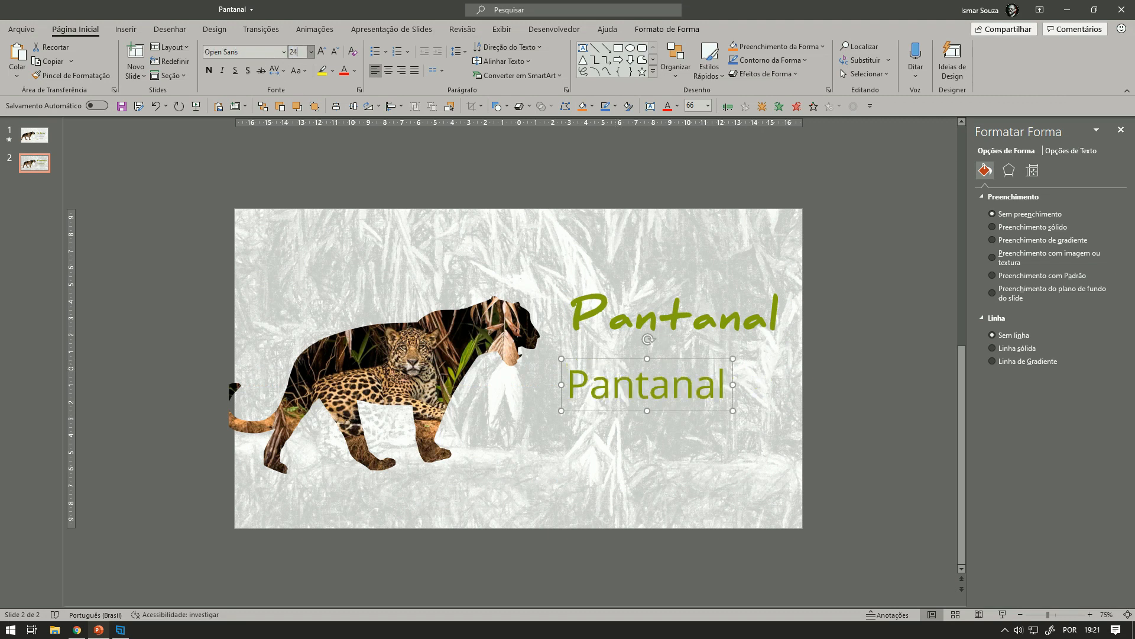
{"action": "type", "text": "24"}
{"action": "left_click", "coordinate": [355, 70]}
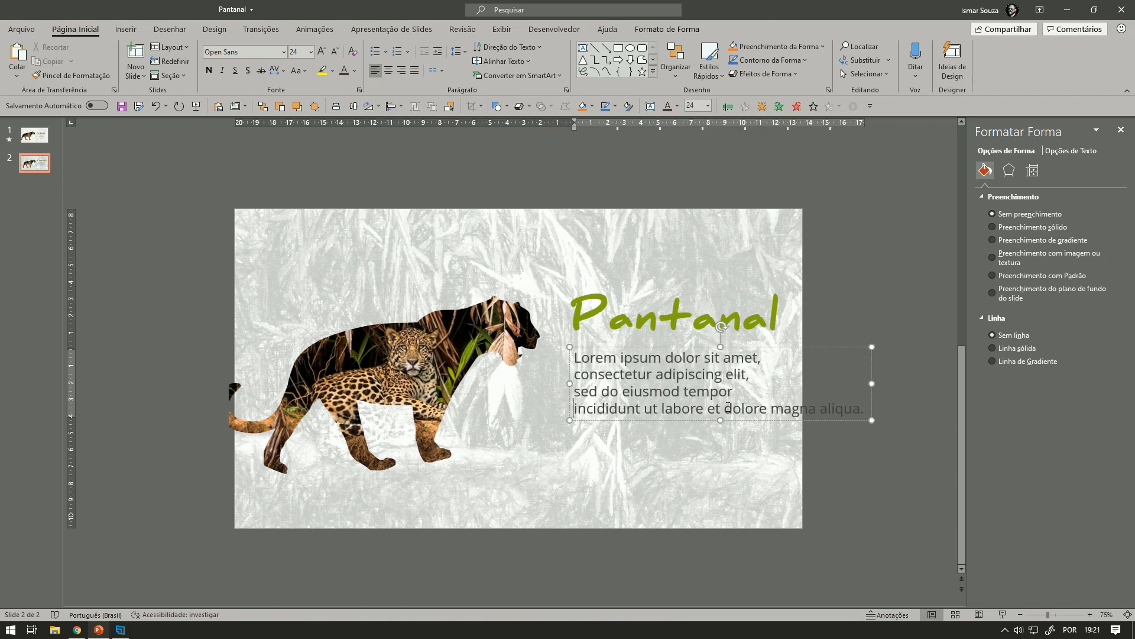
Step: Break the lorem ipsum paragraph's last line before "dolore magna aliqua." and move the paragraph up under the title
{"action": "left_click", "coordinate": [727, 408]}
{"action": "key", "text": "Return"}
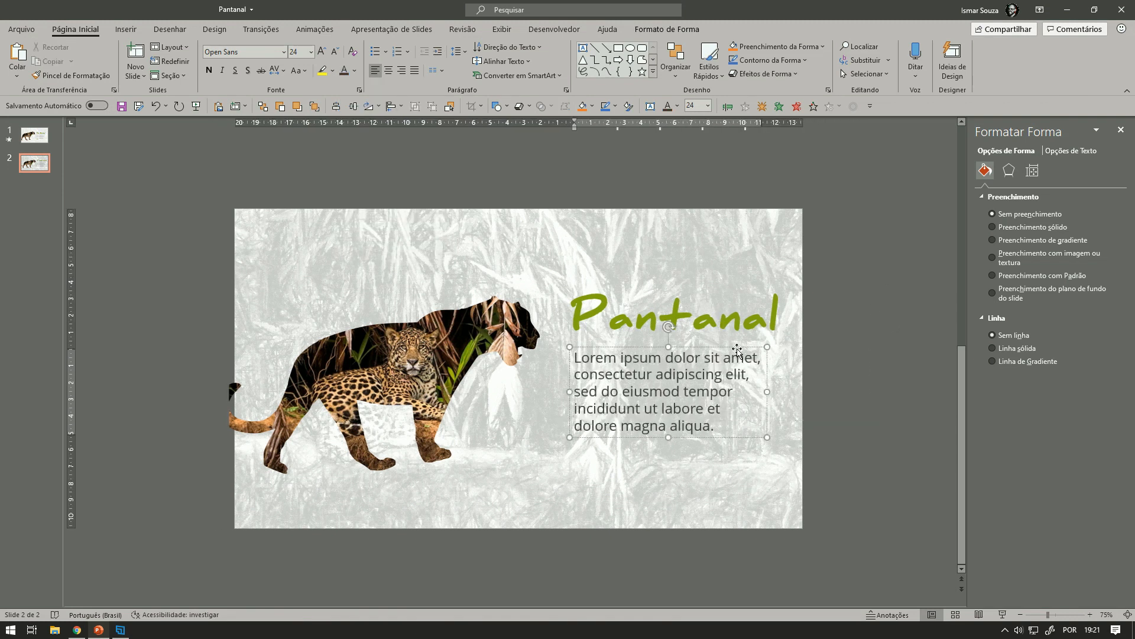
{"action": "left_click_drag", "start_coordinate": [737, 350], "coordinate": [739, 343]}
Step: Duplicate the title below the paragraph, replace its text with a single vertical stroke, and rotate it into a short horizontal green accent line
{"action": "left_click", "coordinate": [619, 297]}
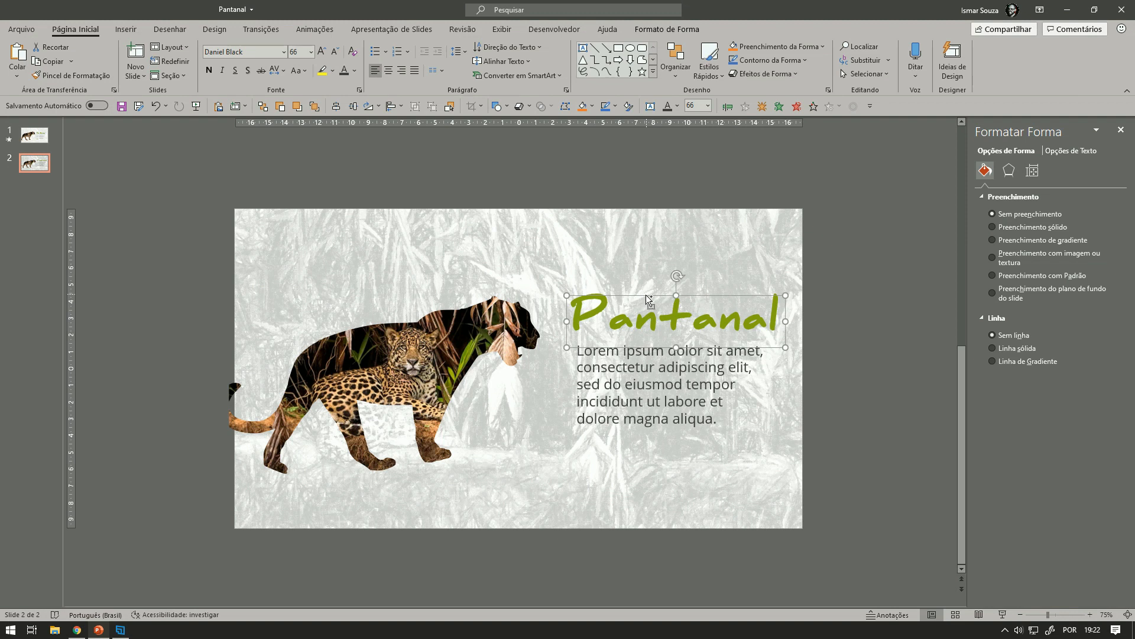
{"action": "left_click_drag", "start_coordinate": [648, 301], "coordinate": [640, 448]}
{"action": "double_click", "coordinate": [630, 471]}
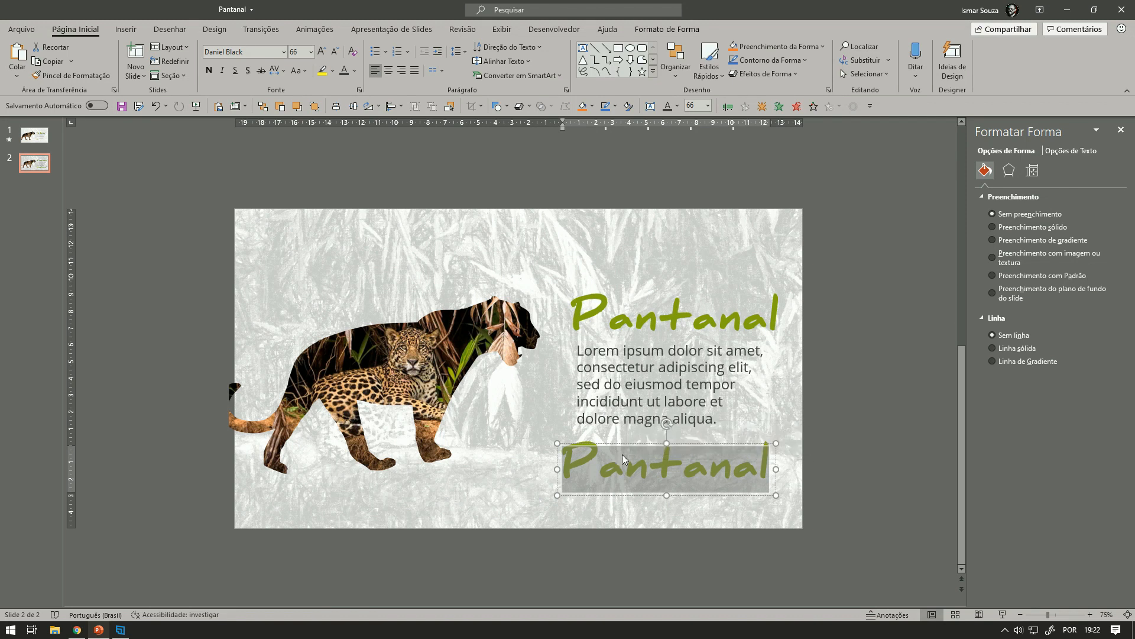
{"action": "key", "text": "BackSpace"}
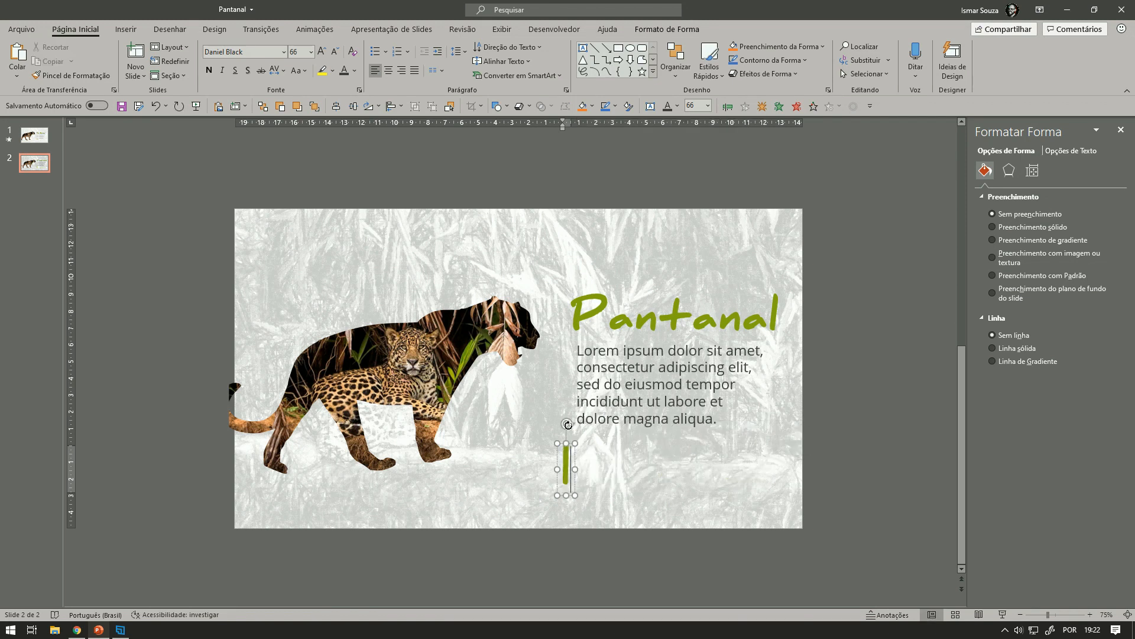
{"action": "left_click_drag", "start_coordinate": [567, 425], "coordinate": [603, 438]}
{"action": "left_click", "coordinate": [839, 402]}
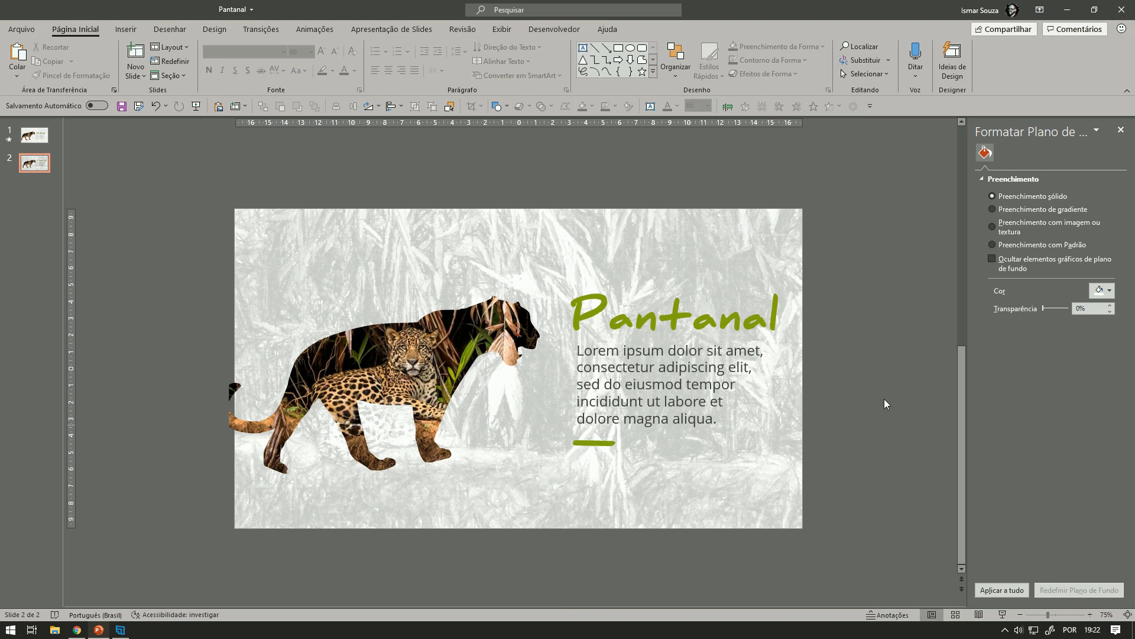
Step: Set the pencil-sketch background picture's transparency to 90%
{"action": "left_click", "coordinate": [454, 239]}
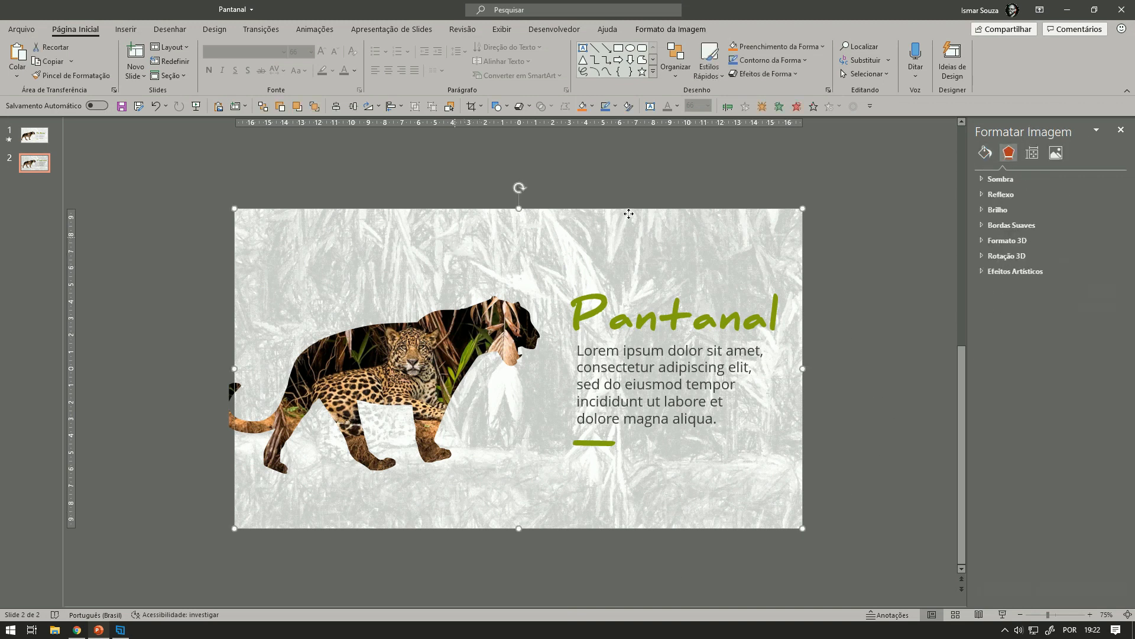
{"action": "right_click", "coordinate": [713, 261]}
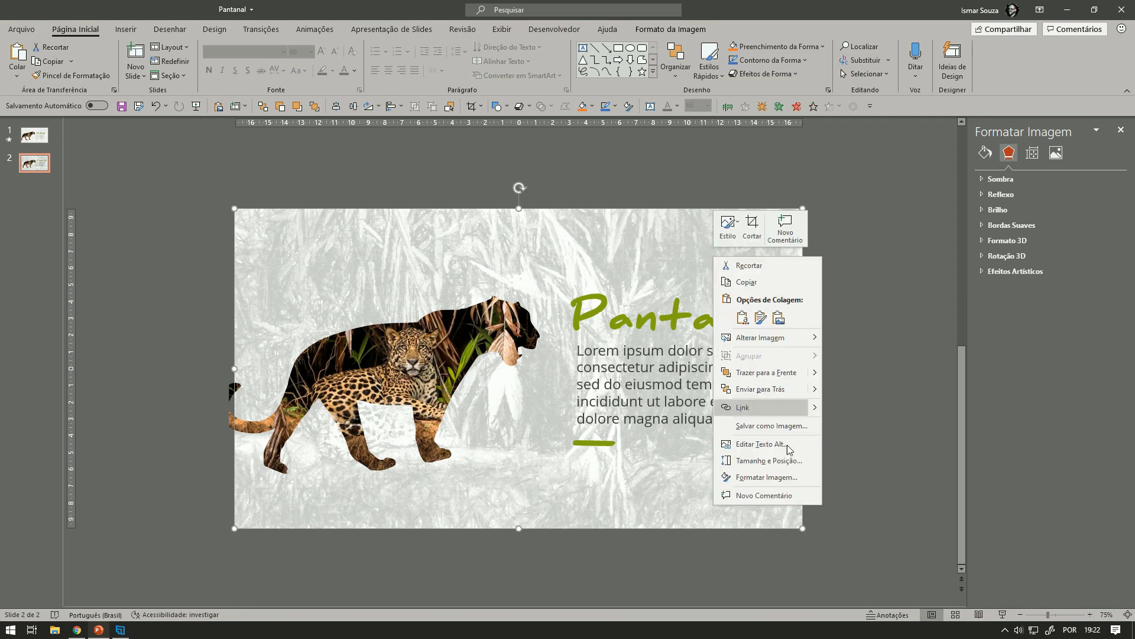
{"action": "left_click", "coordinate": [787, 486]}
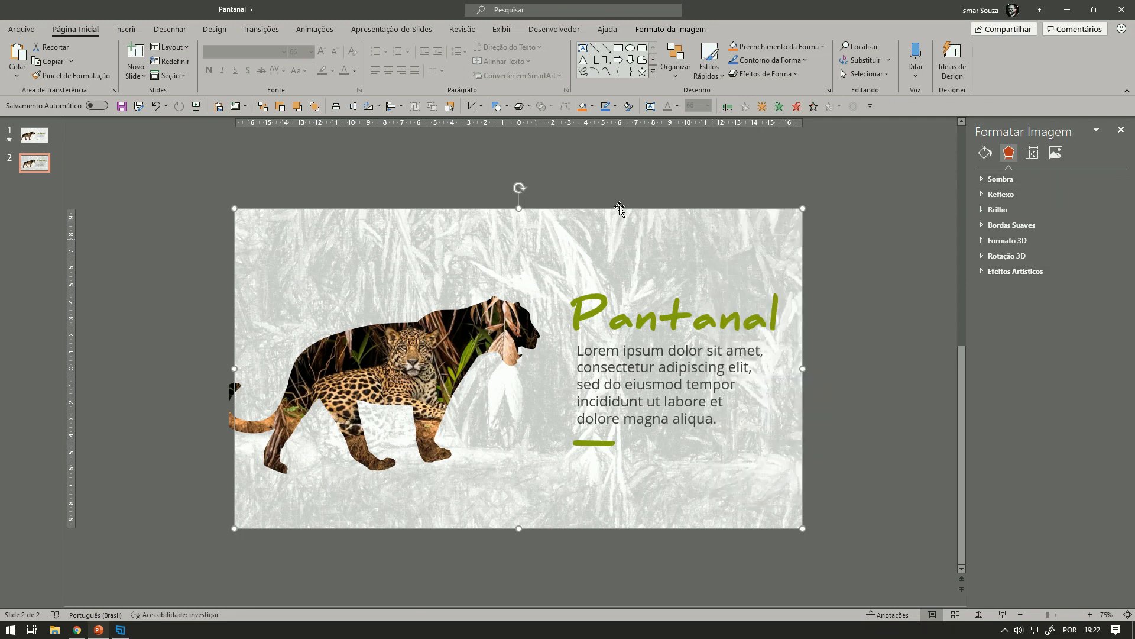
{"action": "left_click", "coordinate": [1033, 271]}
{"action": "left_click", "coordinate": [1056, 153]}
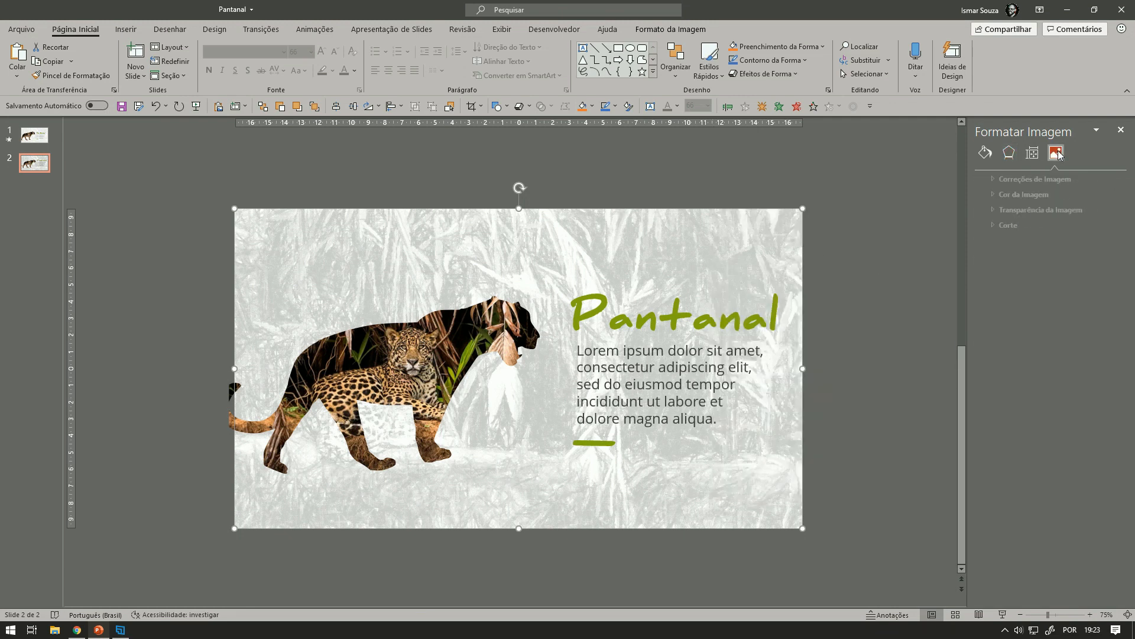
{"action": "left_click", "coordinate": [997, 210]}
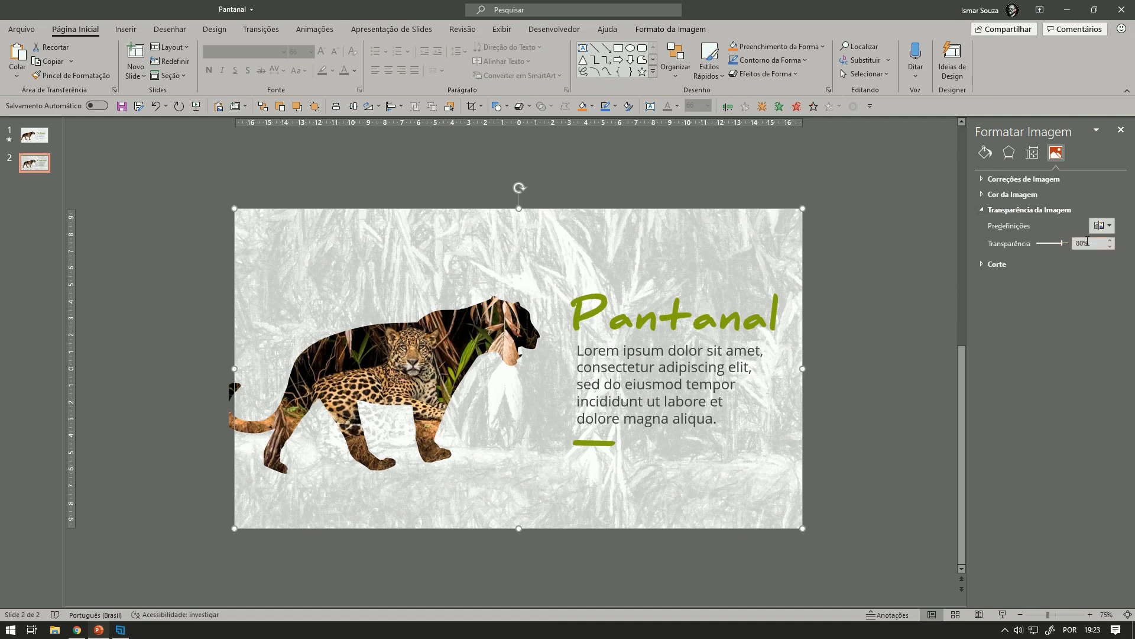
{"action": "left_click", "coordinate": [1098, 245]}
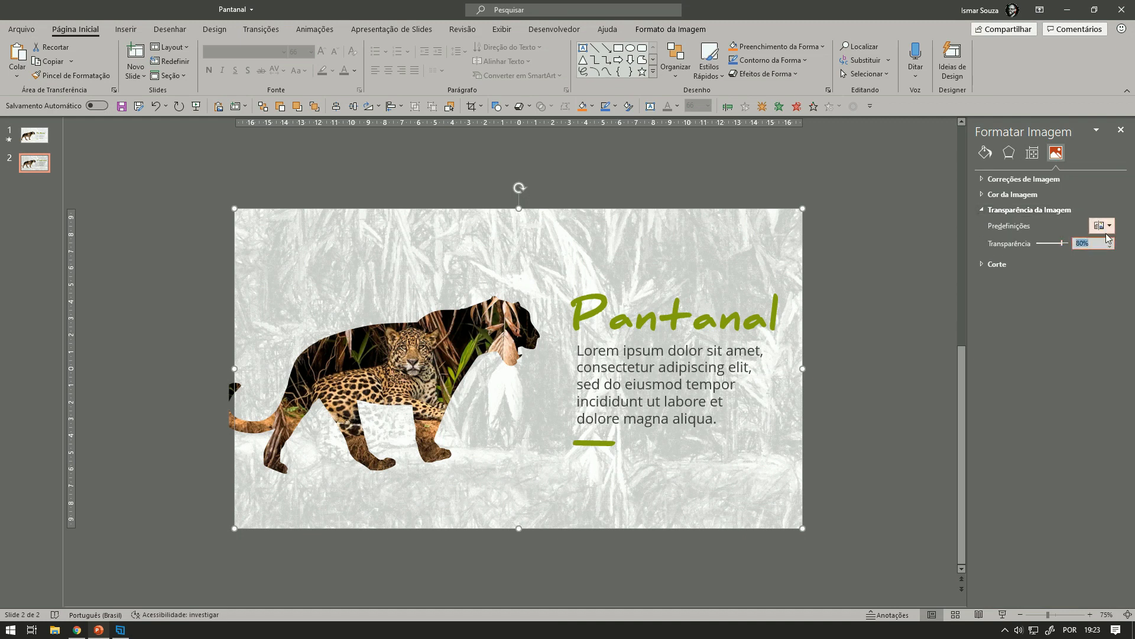
{"action": "type", "text": "90"}
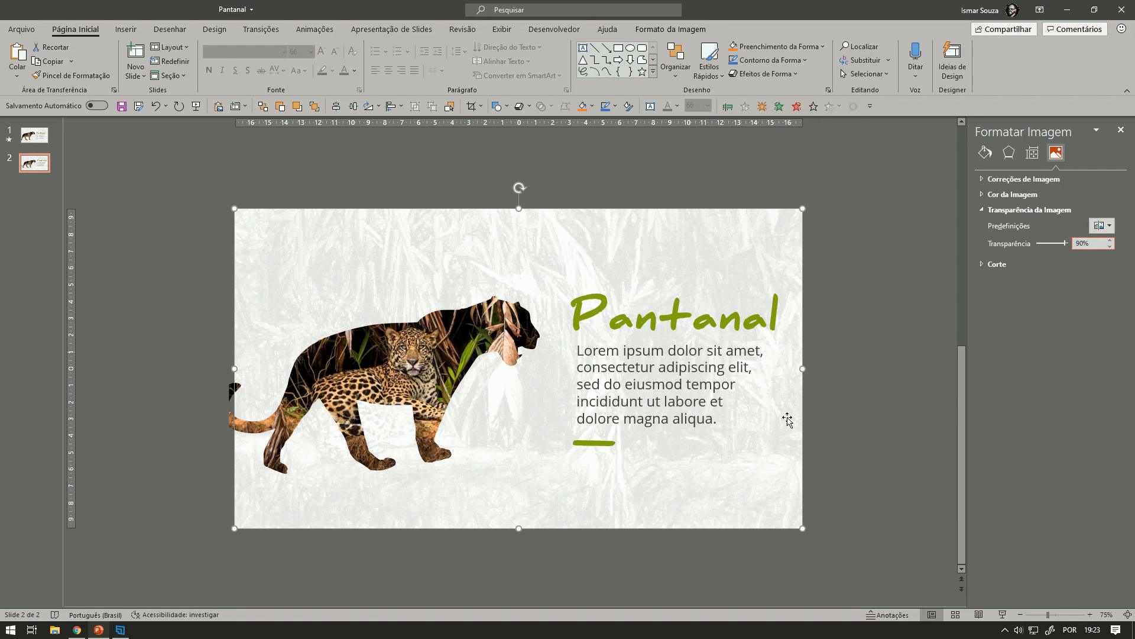
{"action": "left_click", "coordinate": [847, 243]}
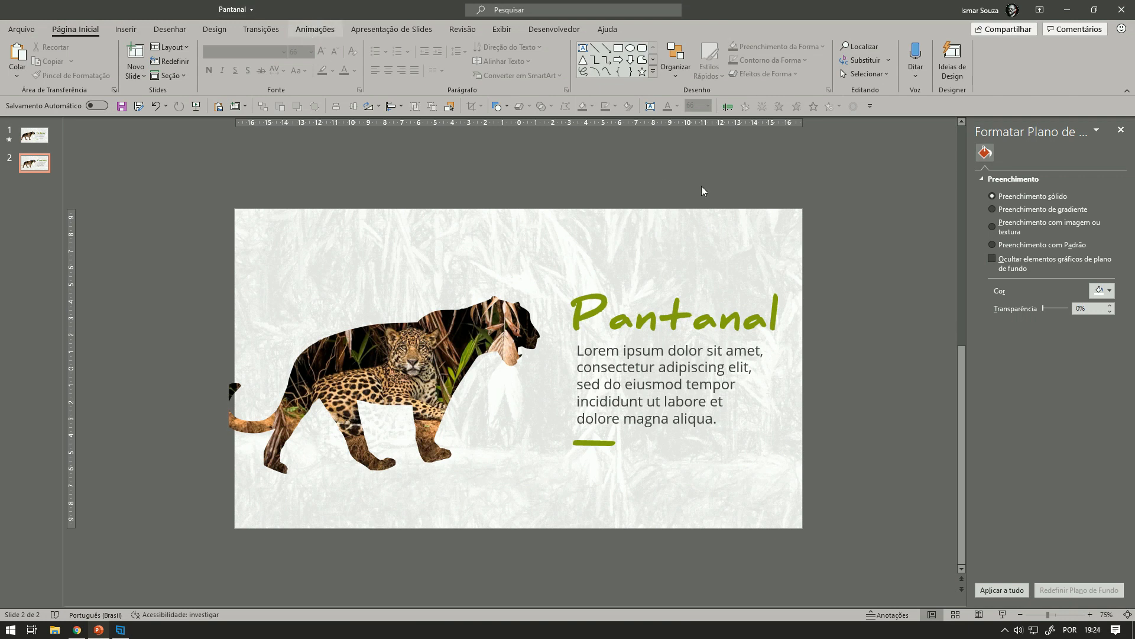
Step: Animate the title, paragraph and accent line with the Float In (Flutuar para...) entrance, starting with the previous animation (Com o anterior)
{"action": "left_click", "coordinate": [315, 29]}
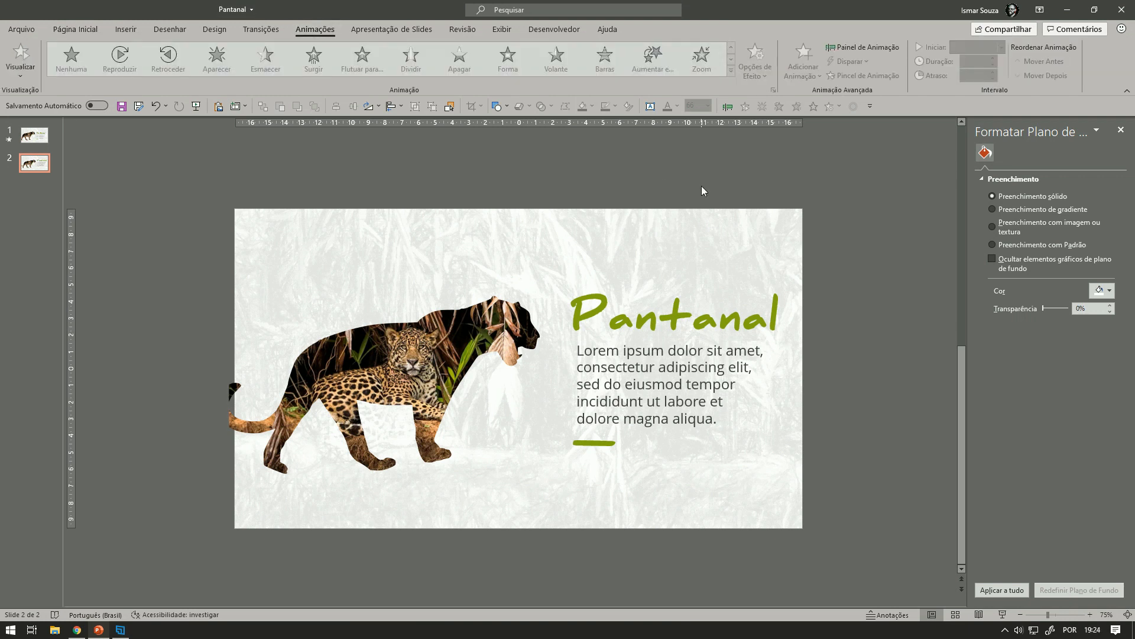
{"action": "left_click", "coordinate": [855, 47]}
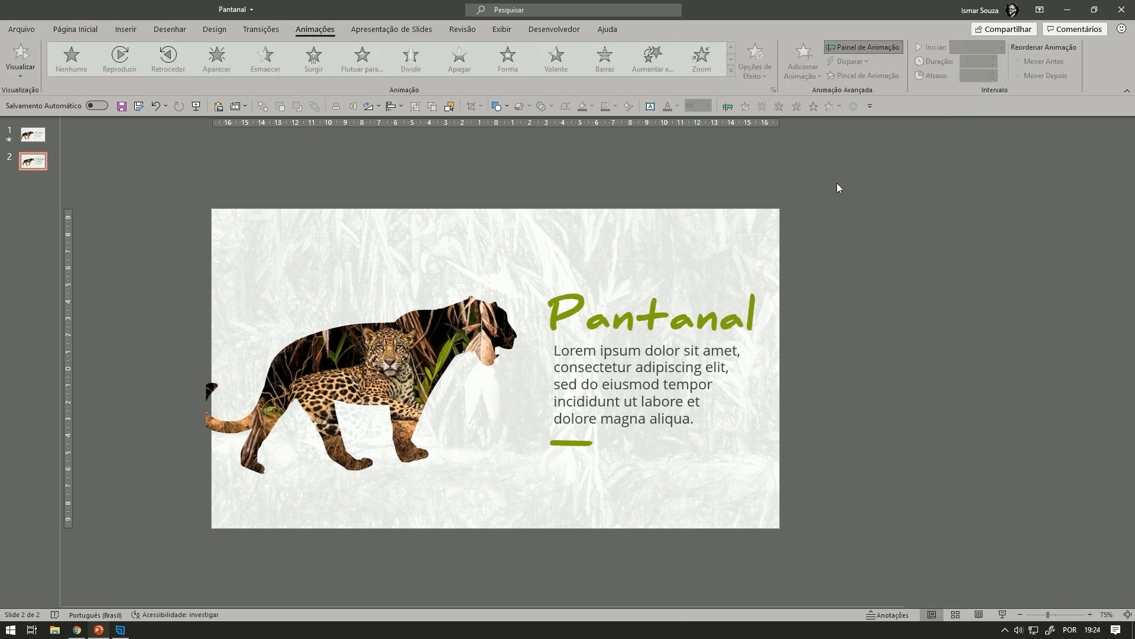
{"action": "left_click_drag", "start_coordinate": [826, 204], "coordinate": [478, 537]}
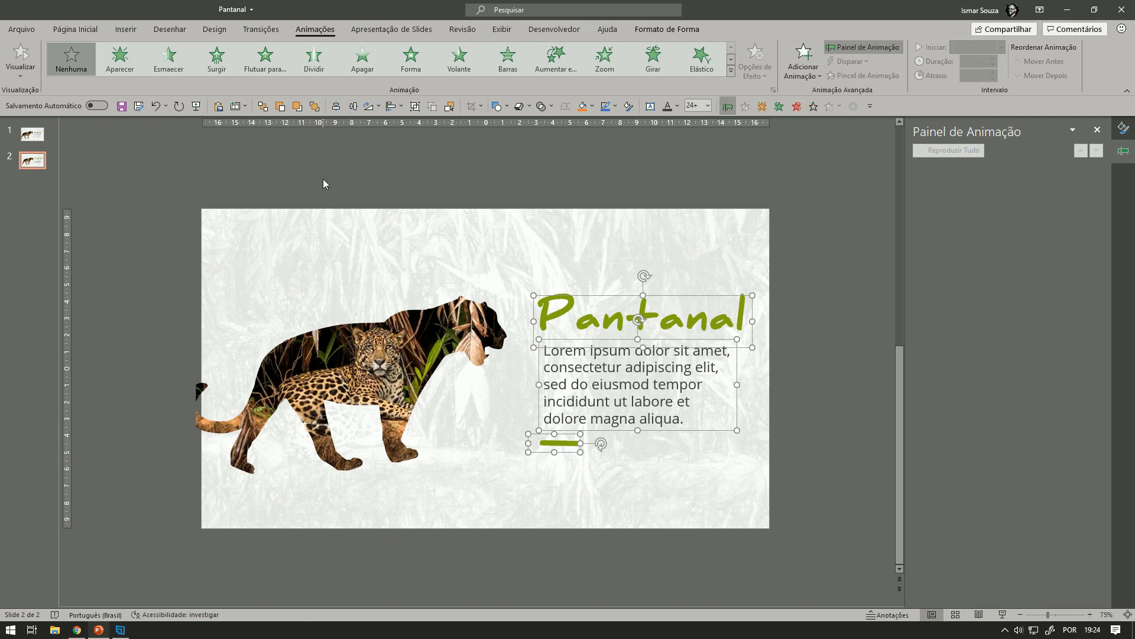
{"action": "left_click", "coordinate": [265, 59]}
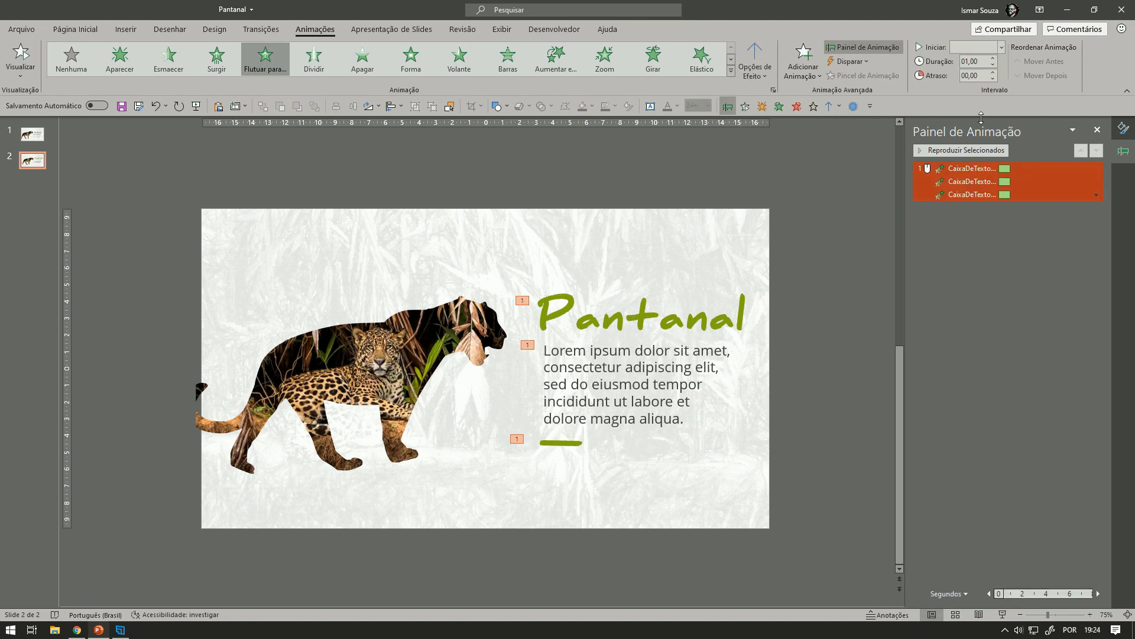
{"action": "left_click", "coordinate": [973, 47]}
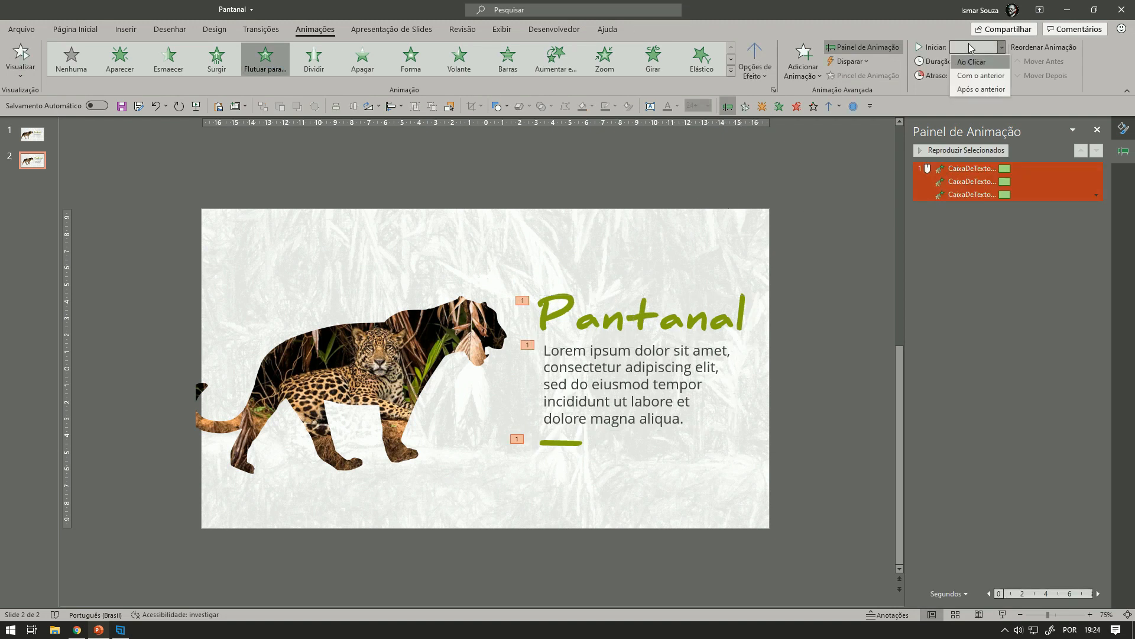
{"action": "left_click", "coordinate": [977, 79]}
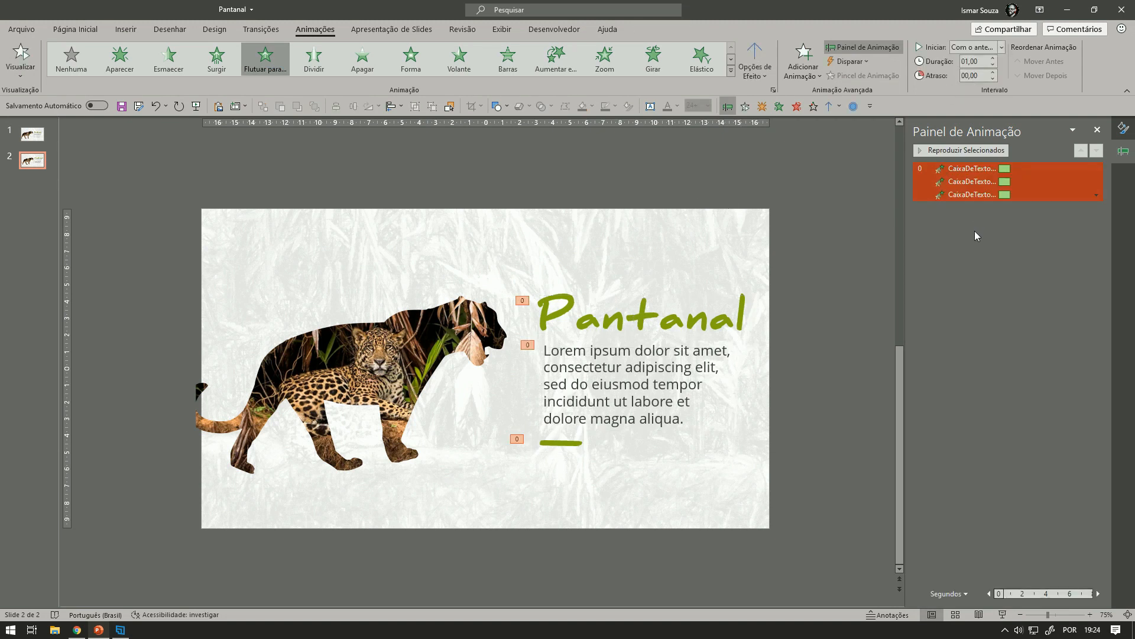
Step: Enlarge the animation timeline's seconds scale by two levels and select the Pantanal title with its animation
{"action": "left_click", "coordinate": [948, 594]}
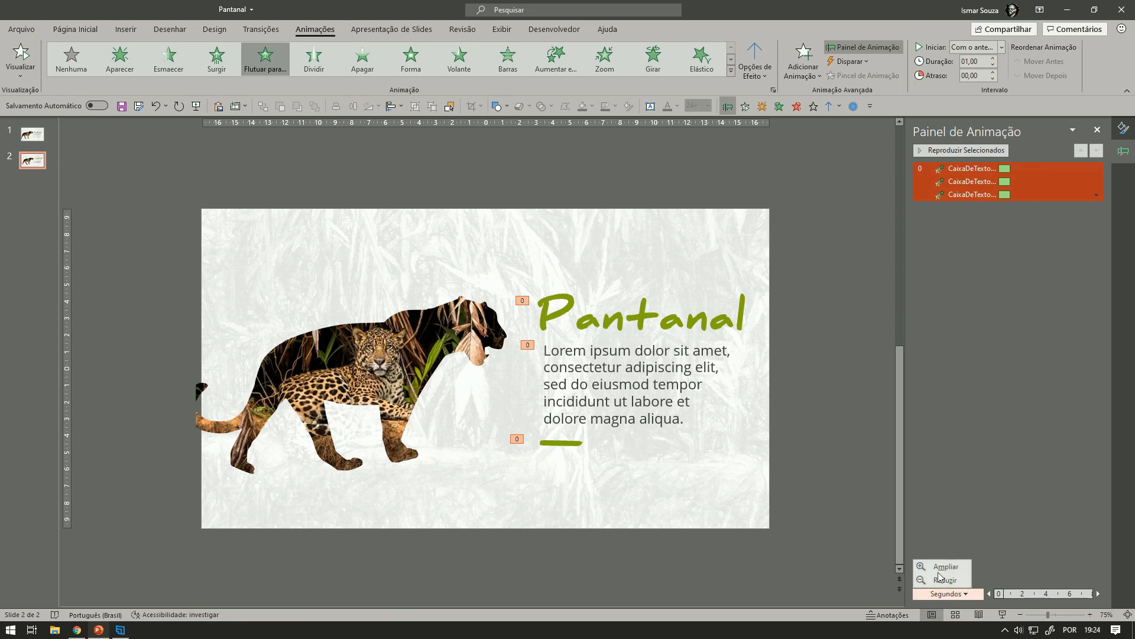
{"action": "left_click", "coordinate": [940, 567]}
{"action": "left_click", "coordinate": [948, 593]}
{"action": "left_click", "coordinate": [946, 568]}
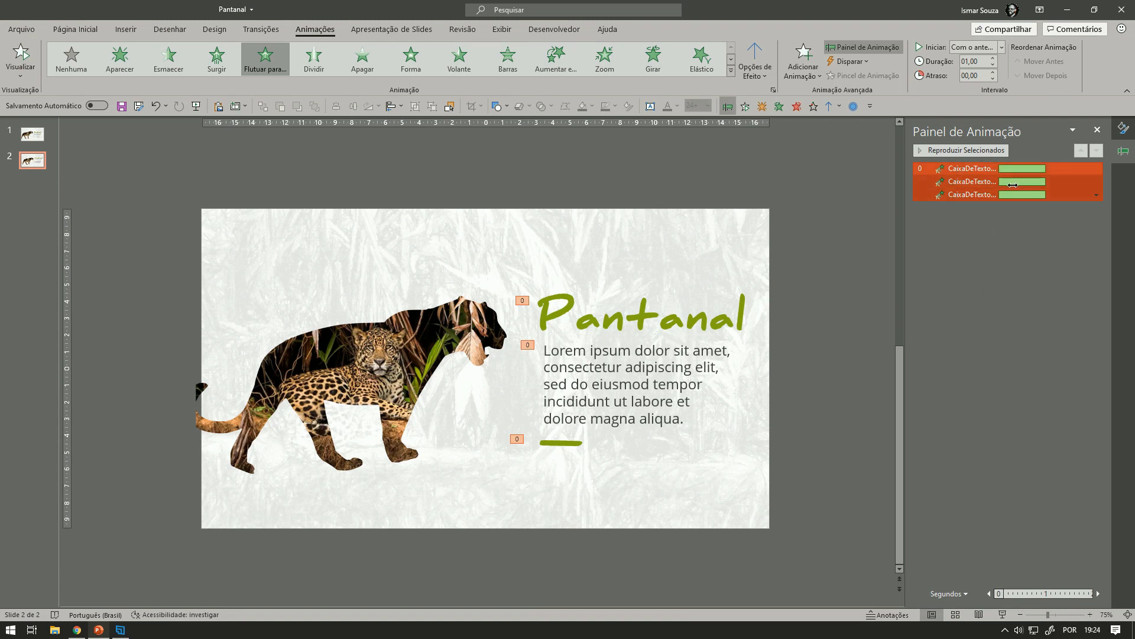
{"action": "left_click", "coordinate": [937, 213]}
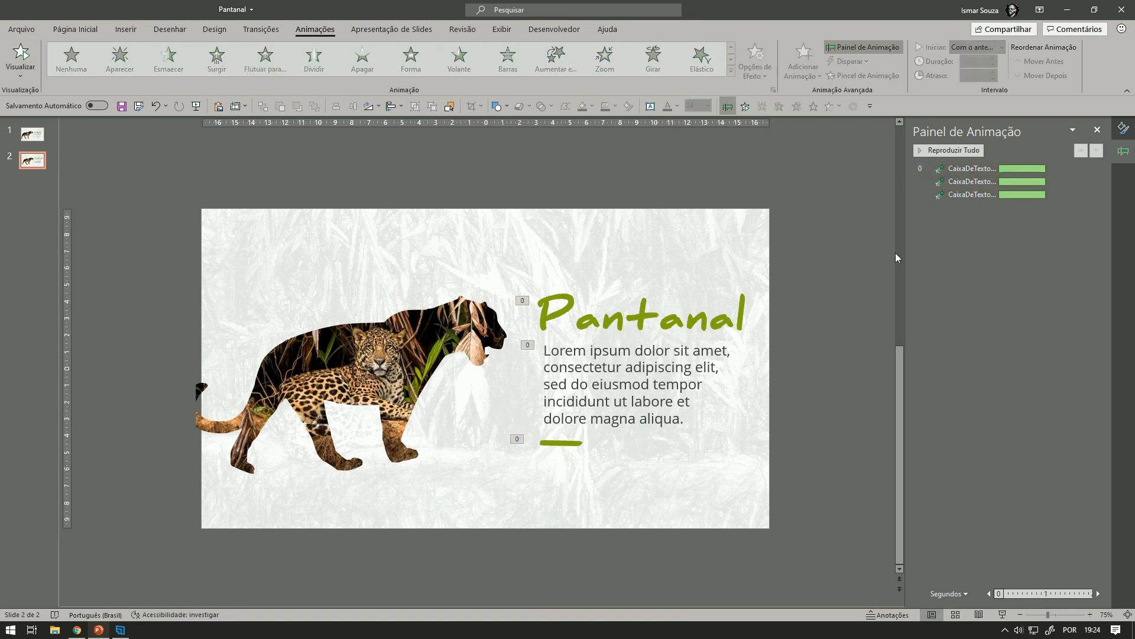
{"action": "left_click", "coordinate": [614, 315]}
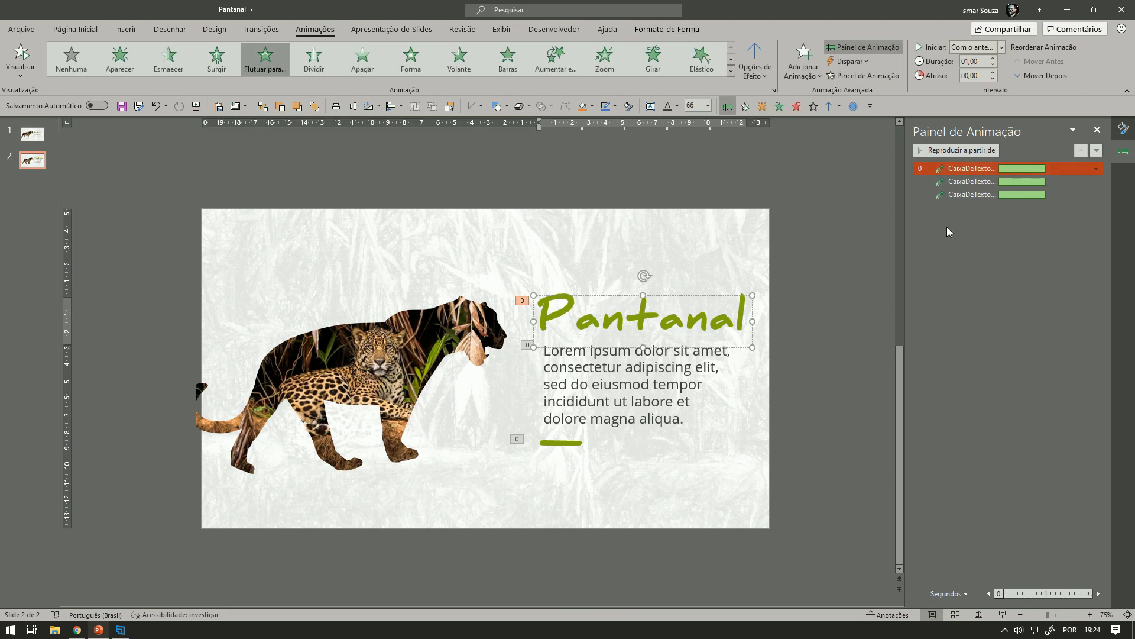